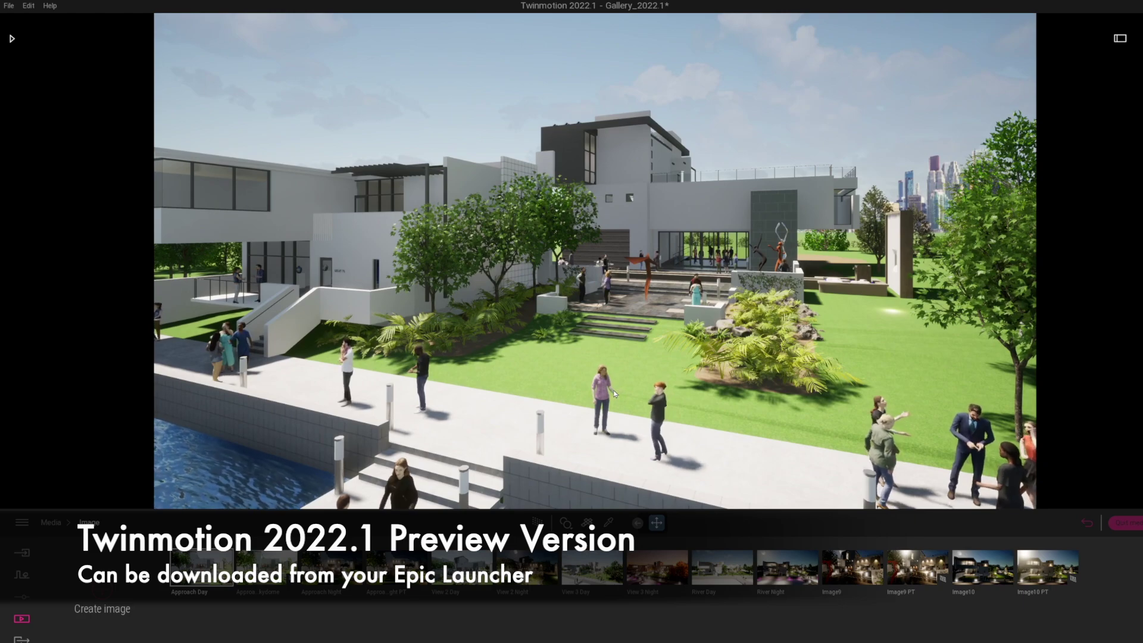
# Step: Orbit and fly the camera along the quay toward the gallery courtyard entrance
pyautogui.moveTo(614, 391); pyautogui.dragTo(646, 380)
pyautogui.press('Up')
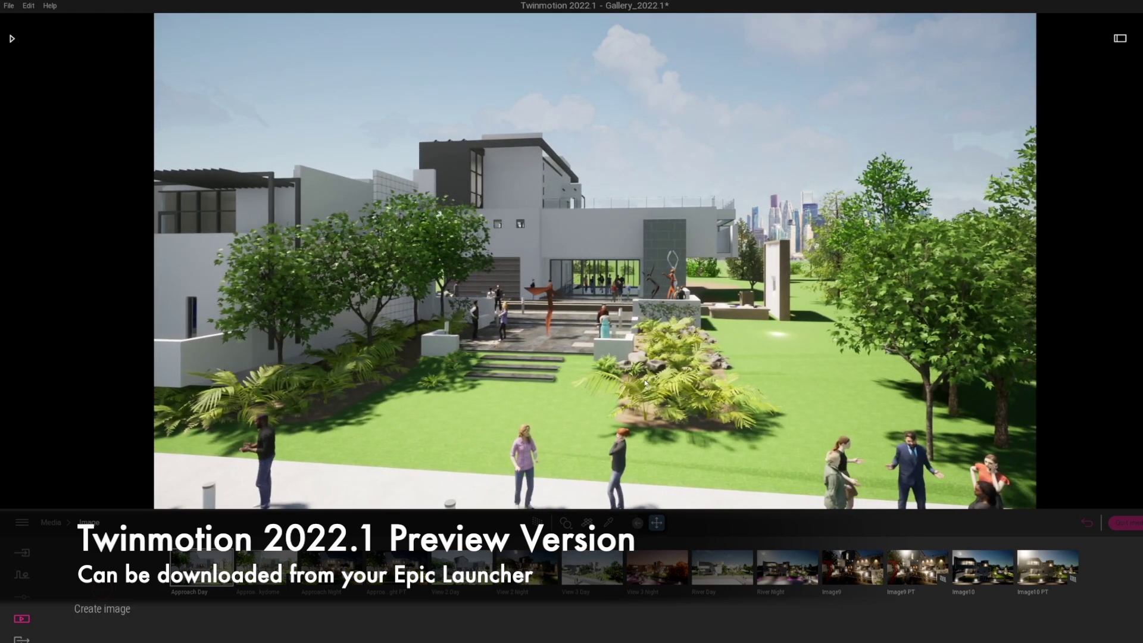
pyautogui.moveTo(647, 379); pyautogui.dragTo(673, 383)
# Step: Frame the sunlit courtyard steps and entrance, then path-trace the Approach Day view
pyautogui.press('Up')
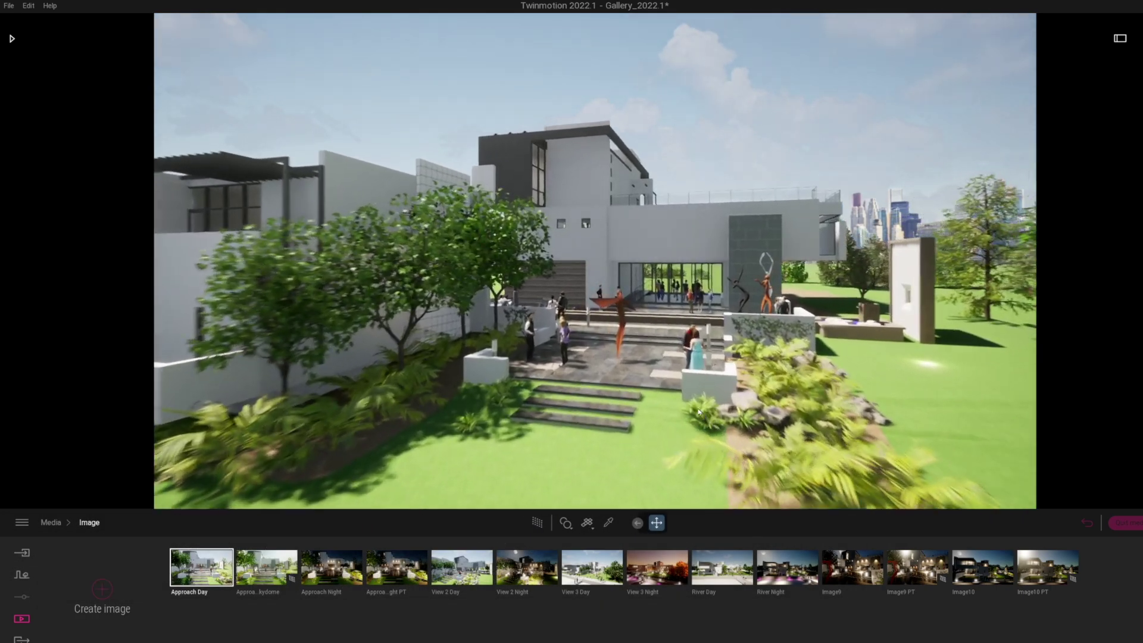
pyautogui.press('Down')
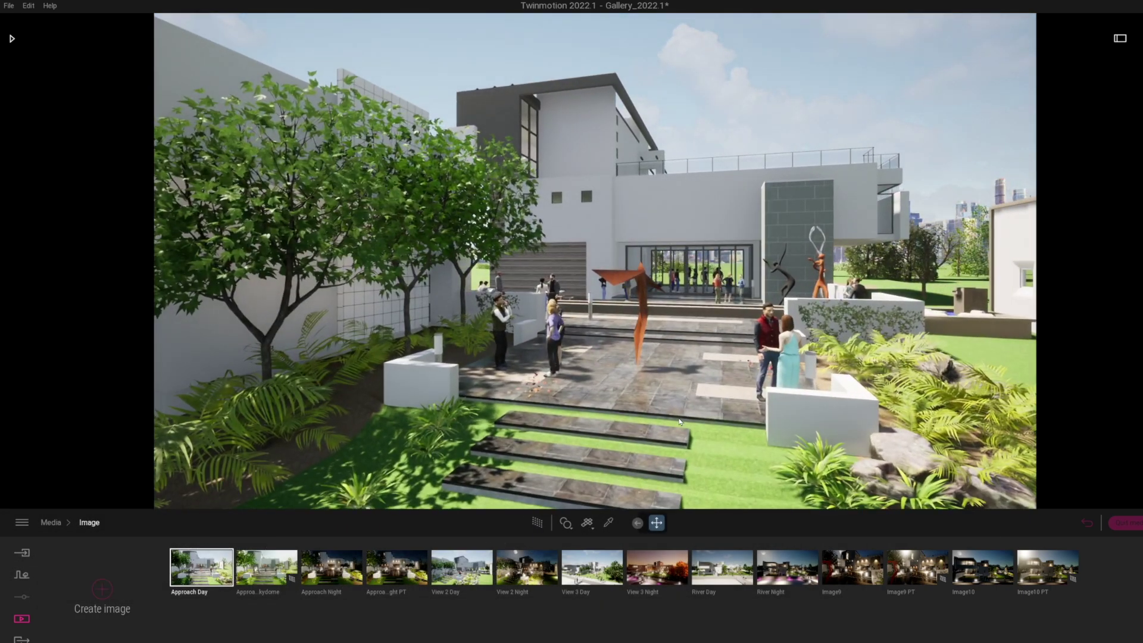
pyautogui.press('Down')
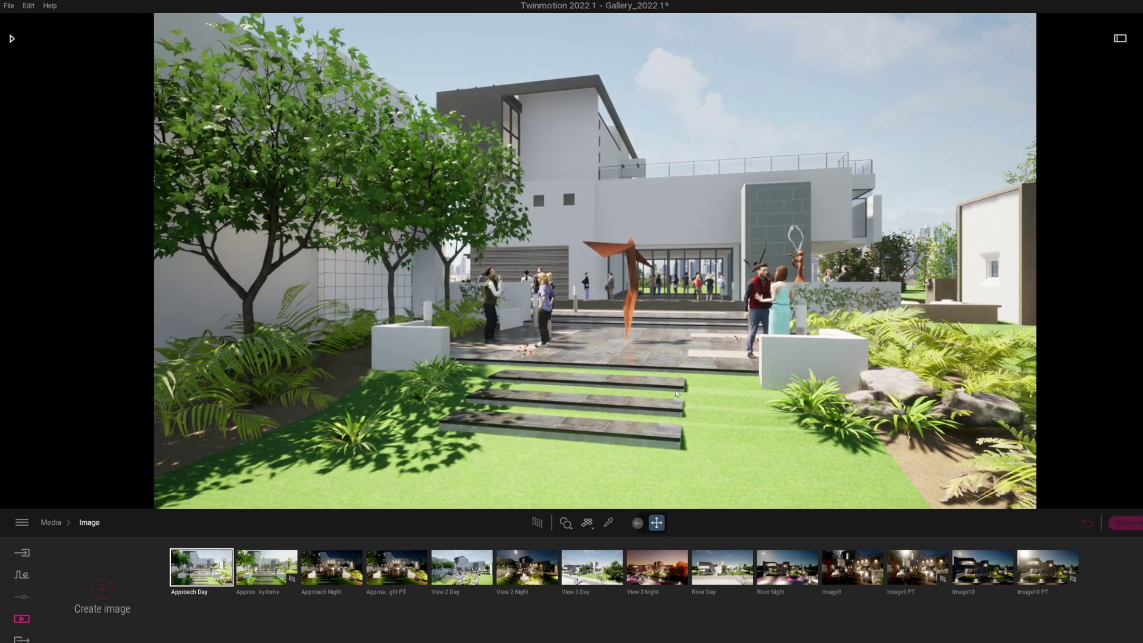
pyautogui.click(538, 523)
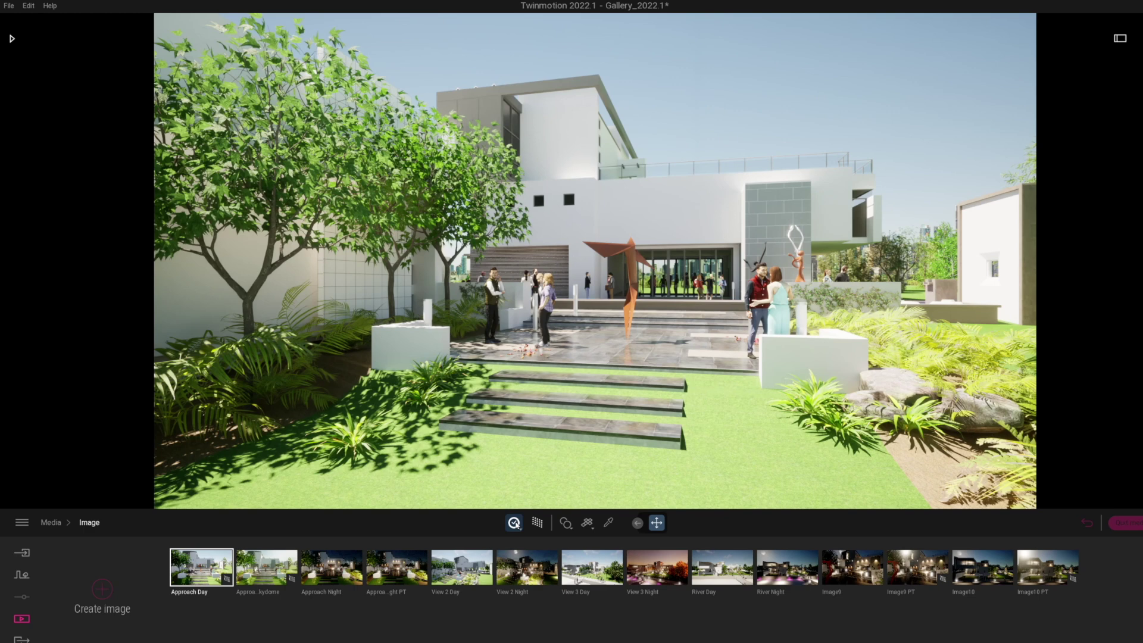
# Step: Switch from Approach Night to the Approach Night PT view and turn on path tracing
pyautogui.click(332, 569)
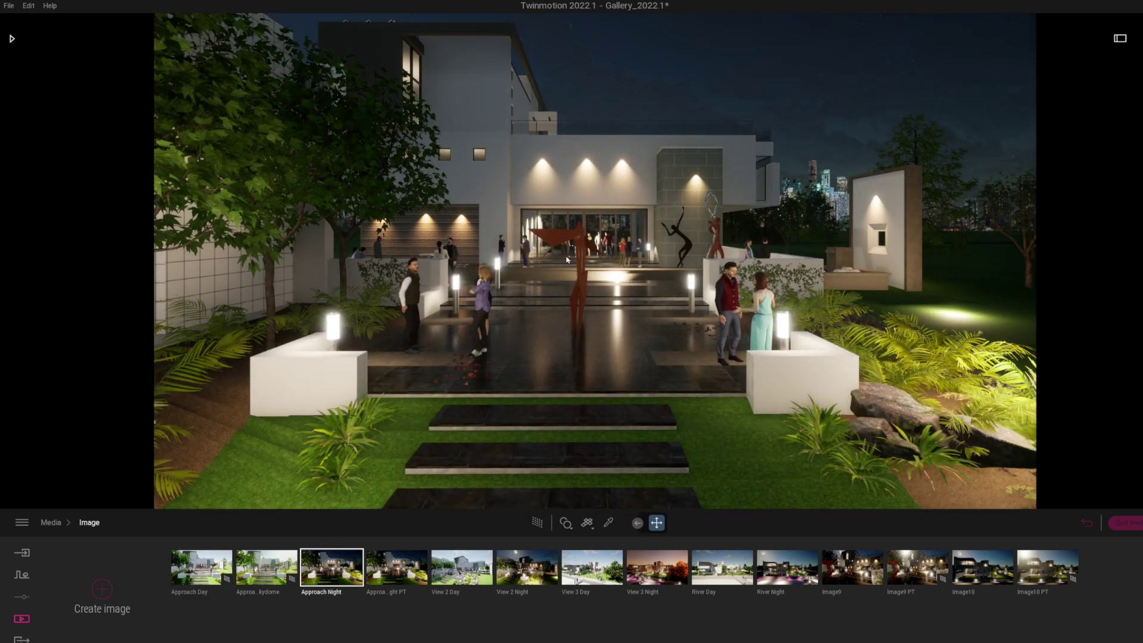
pyautogui.moveTo(396, 568)
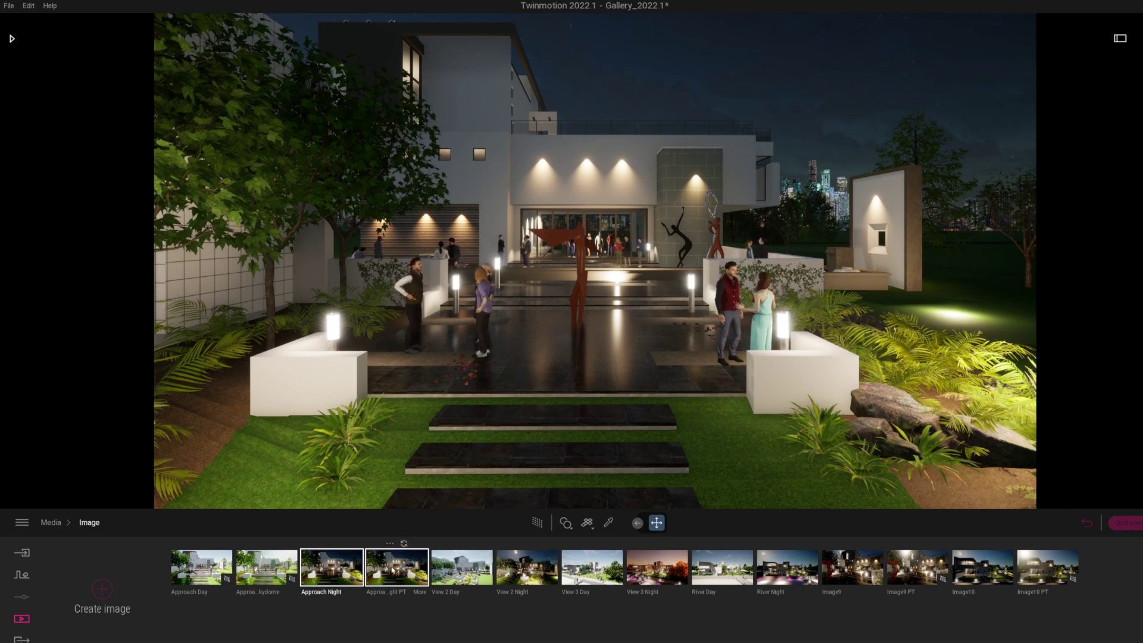
pyautogui.click(408, 580)
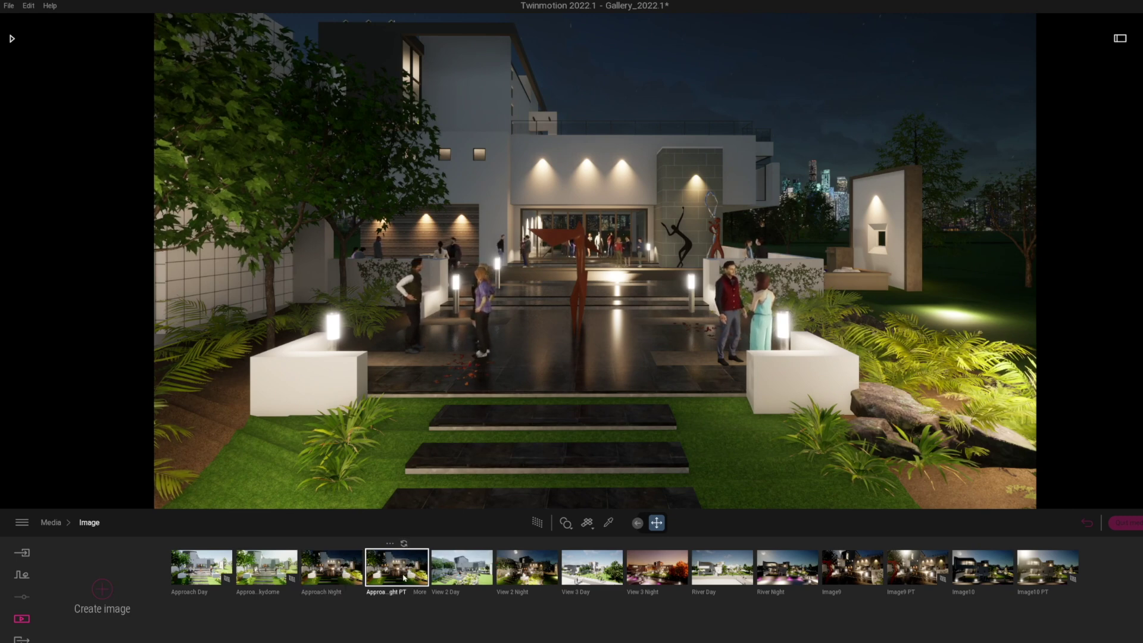
pyautogui.click(537, 523)
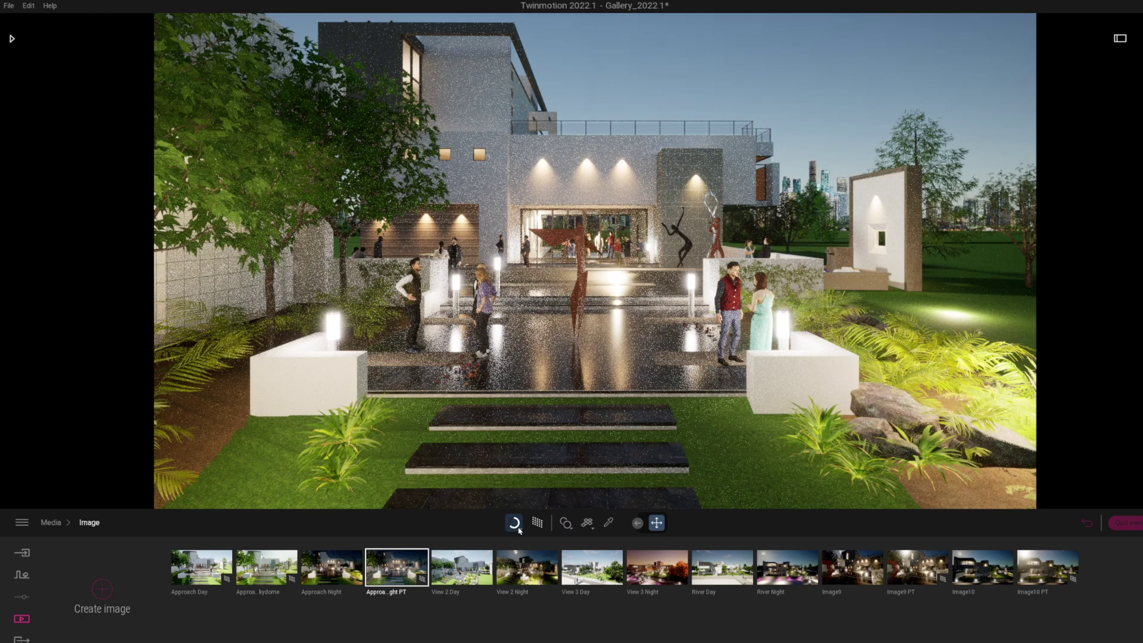
pyautogui.click(519, 528)
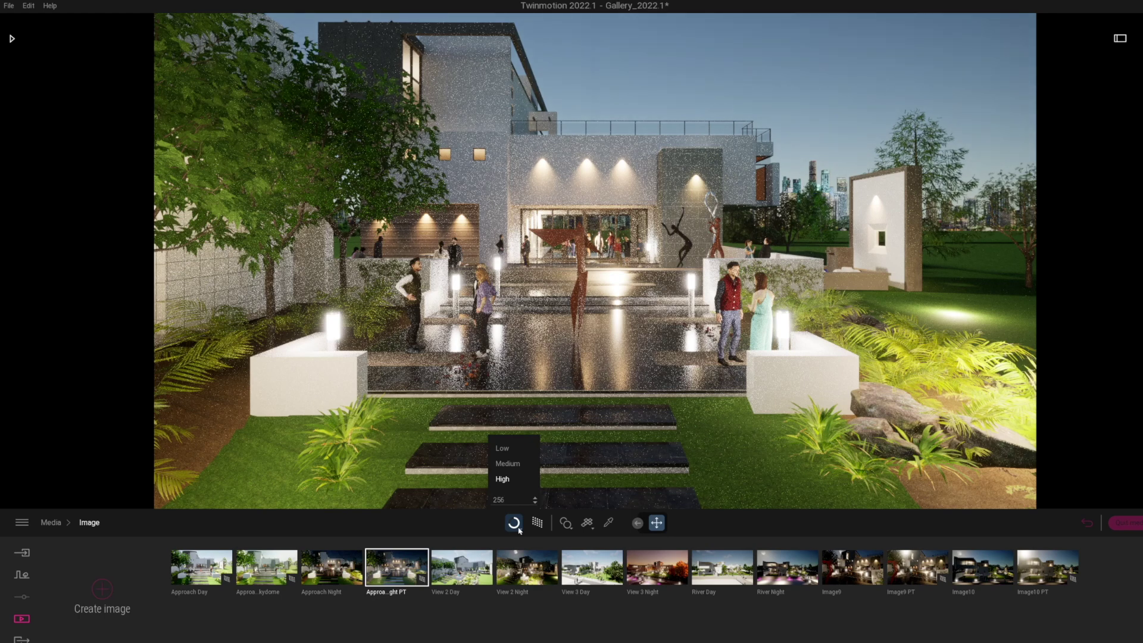
# Step: Set path-tracing quality to Low, then move the camera forward and sideways across the courtyard
pyautogui.click(506, 453)
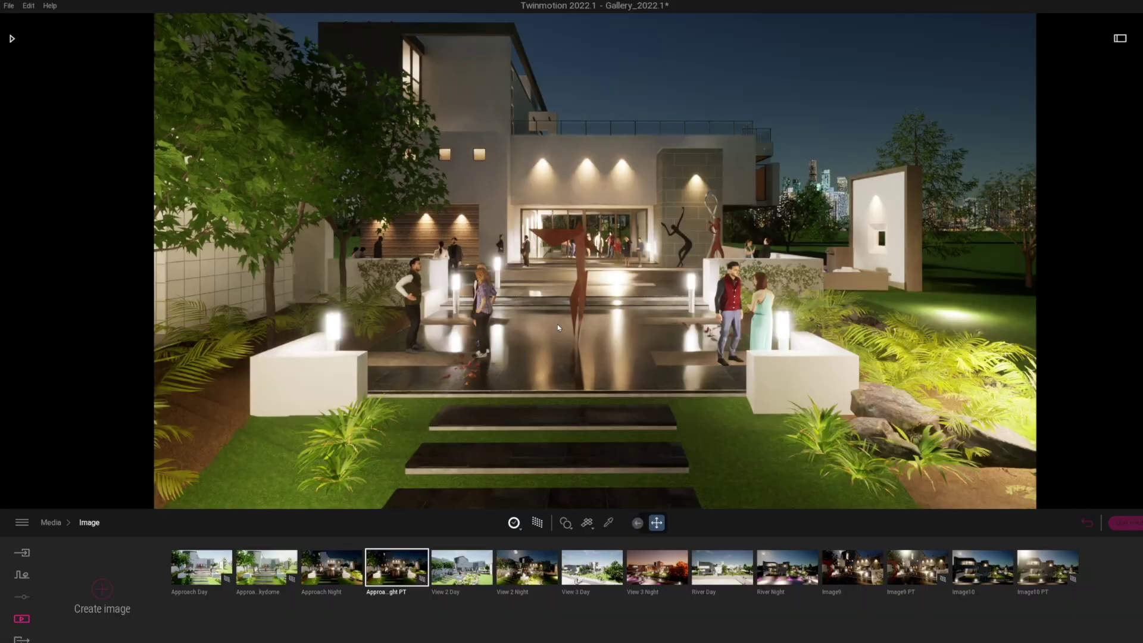
pyautogui.scroll(5, 558, 327)
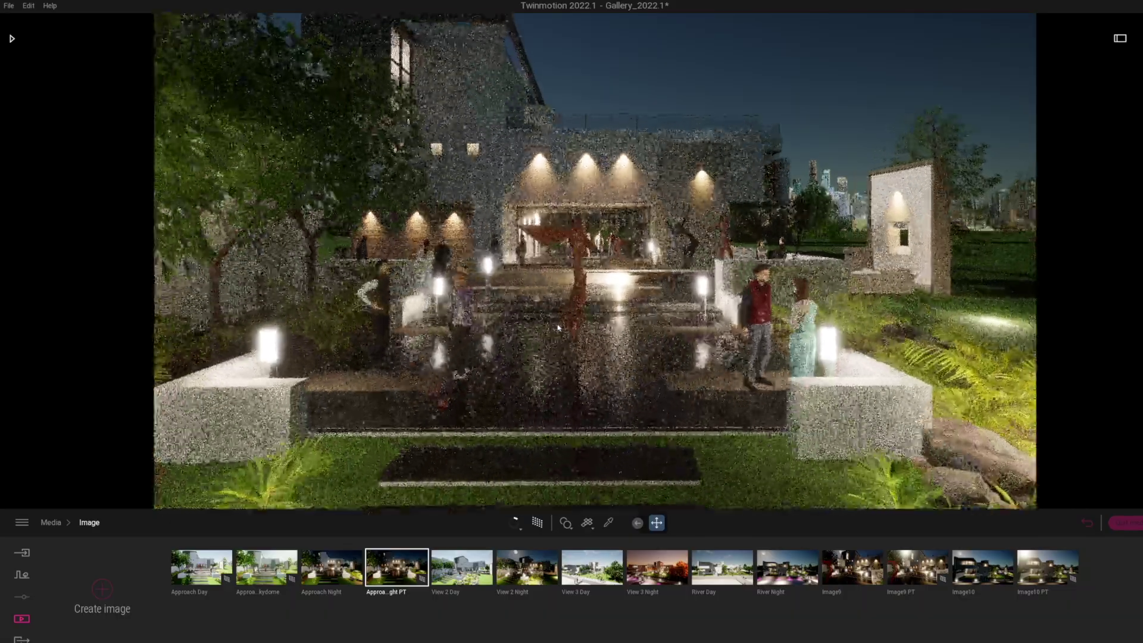
pyautogui.scroll(5, 558, 327)
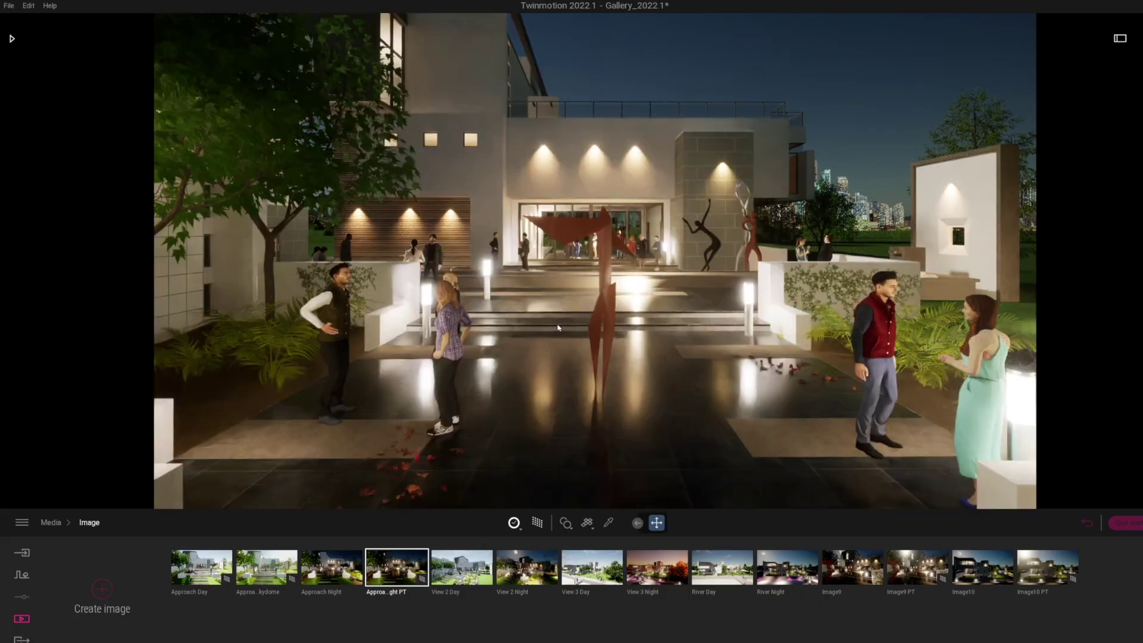
pyautogui.moveTo(558, 327)
pyautogui.mouseDown(button='middle')
pyautogui.moveTo(643, 329)
pyautogui.moveTo(628, 322)
pyautogui.mouseUp(button='middle')
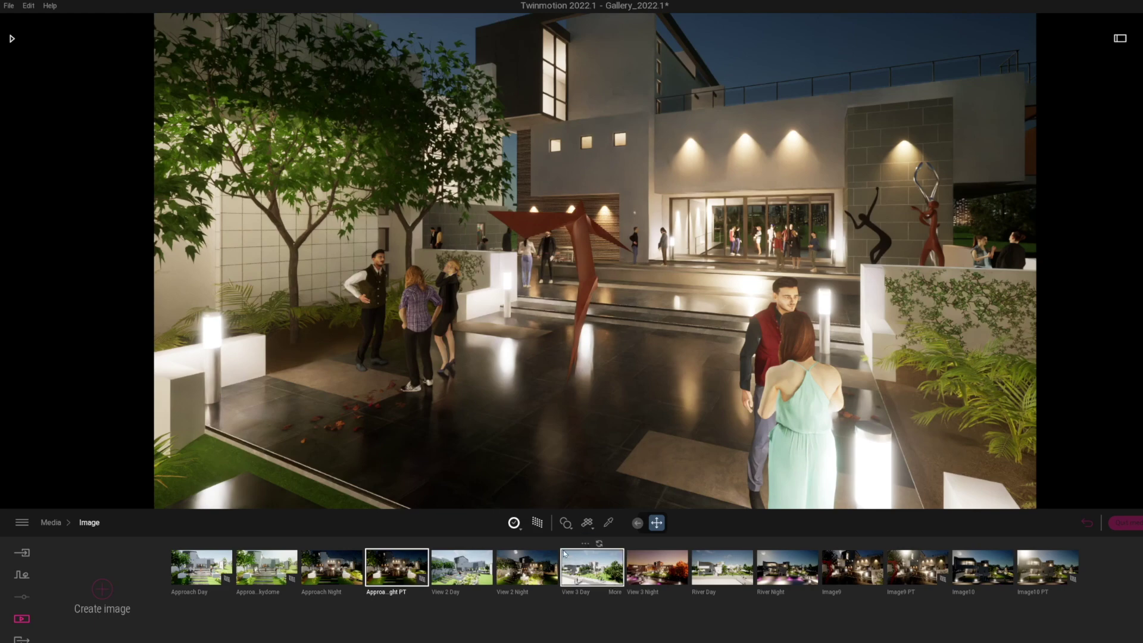
# Step: Turn path tracing back on and rotate the camera slightly right across the courtyard
pyautogui.click(537, 522)
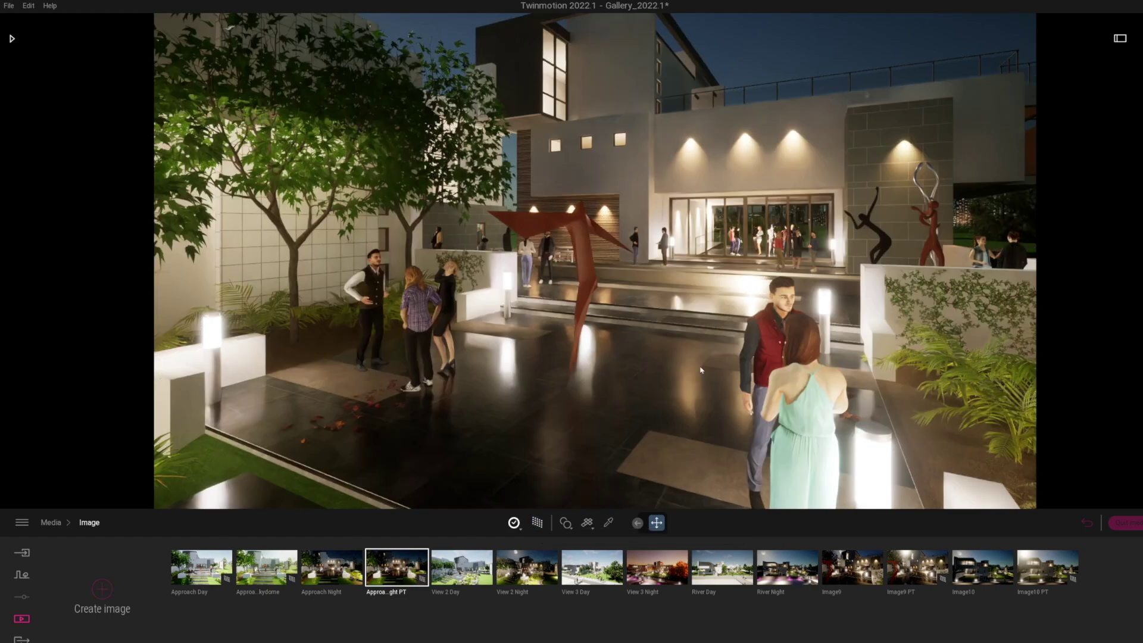
pyautogui.moveTo(548, 404); pyautogui.dragTo(601, 404, button='right')
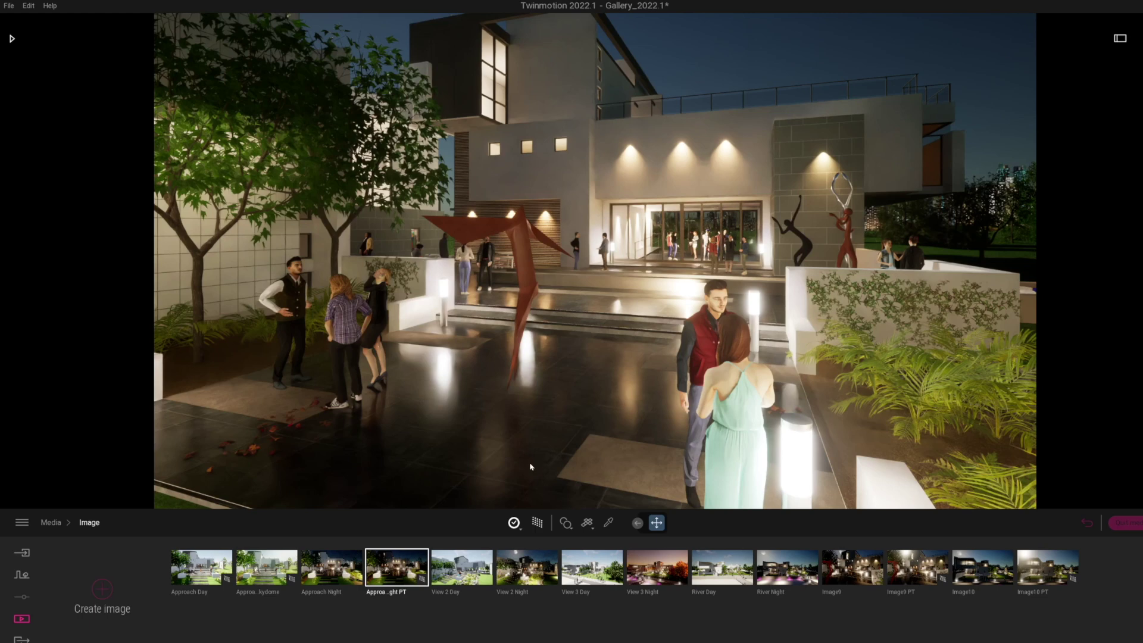
pyautogui.click(979, 573)
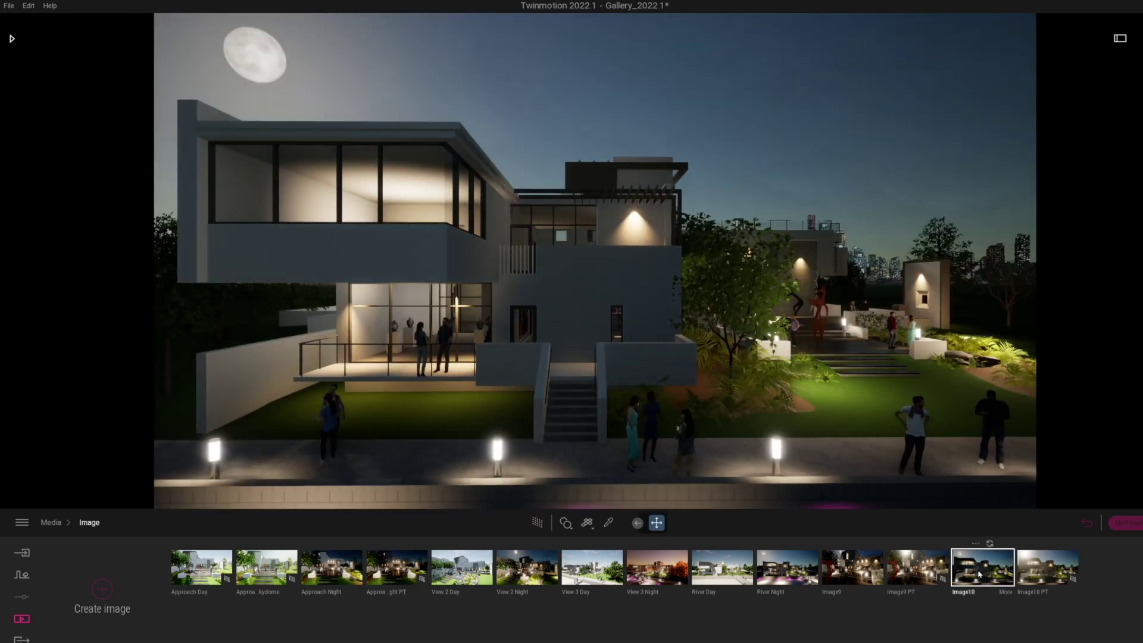
# Step: Check the Time of day settings and compare Image10 PT with Image10, ending on Image10
pyautogui.click(1120, 37)
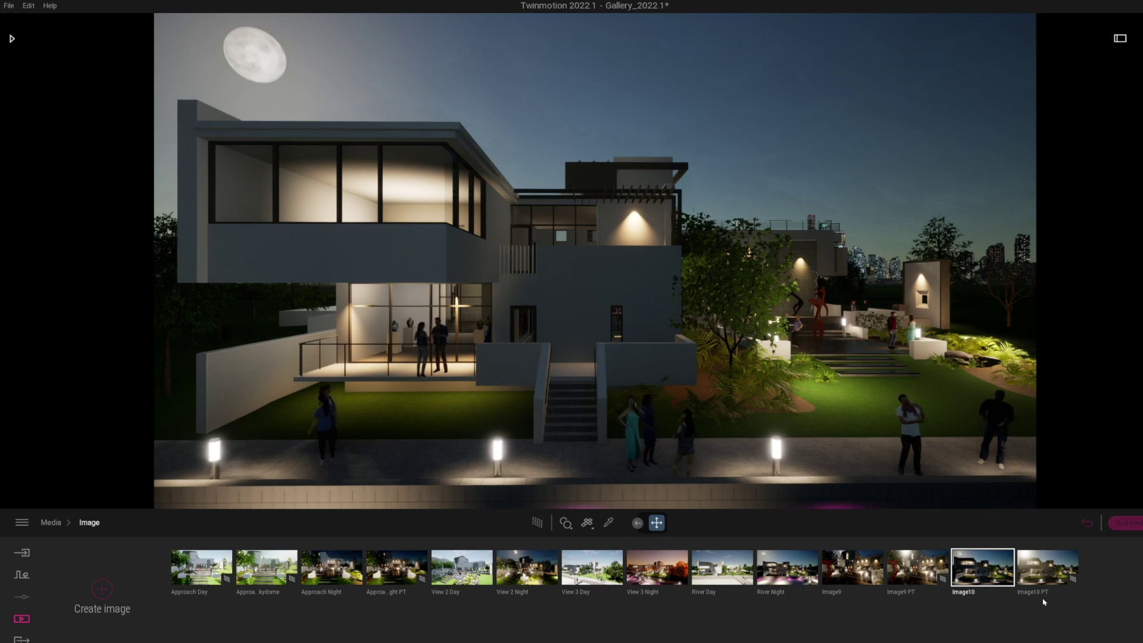
pyautogui.click(1039, 565)
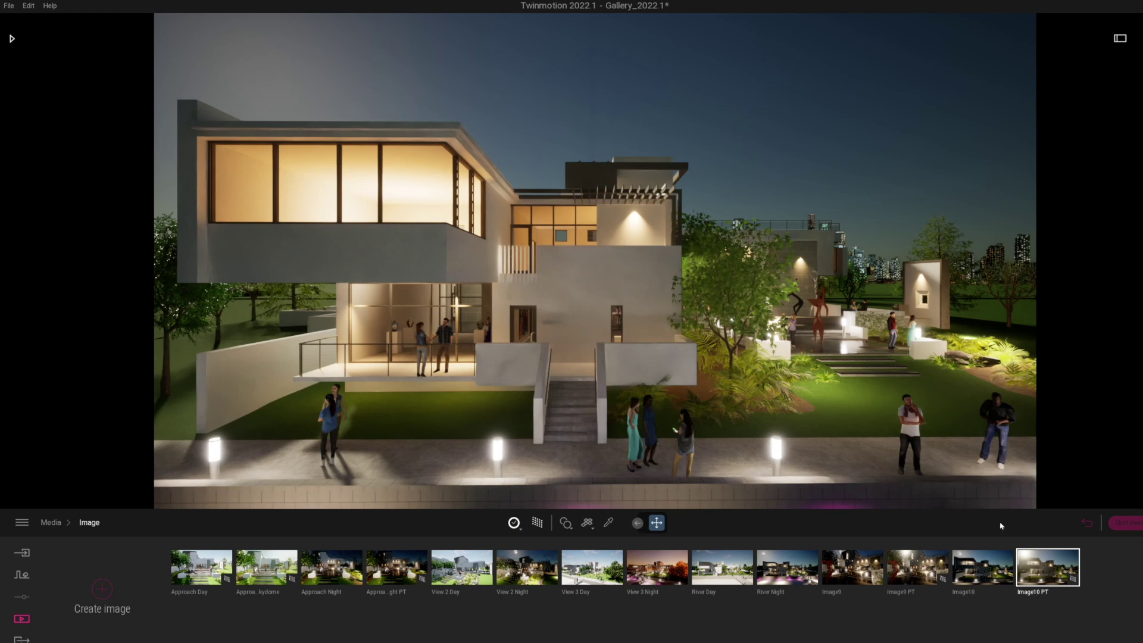
pyautogui.moveTo(986, 567)
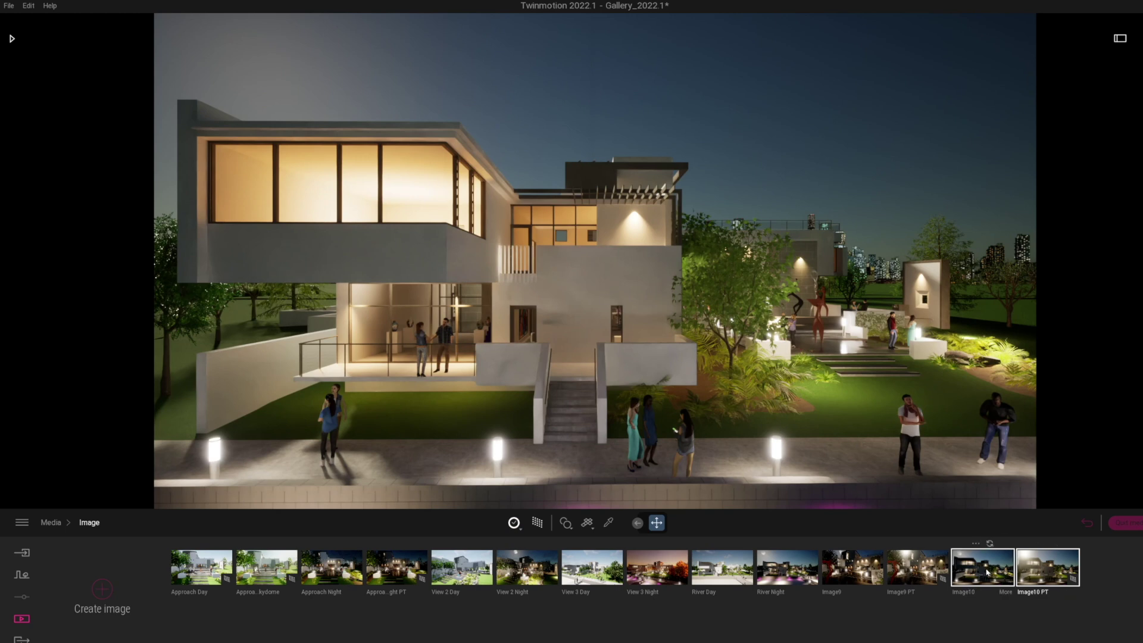
pyautogui.click(987, 571)
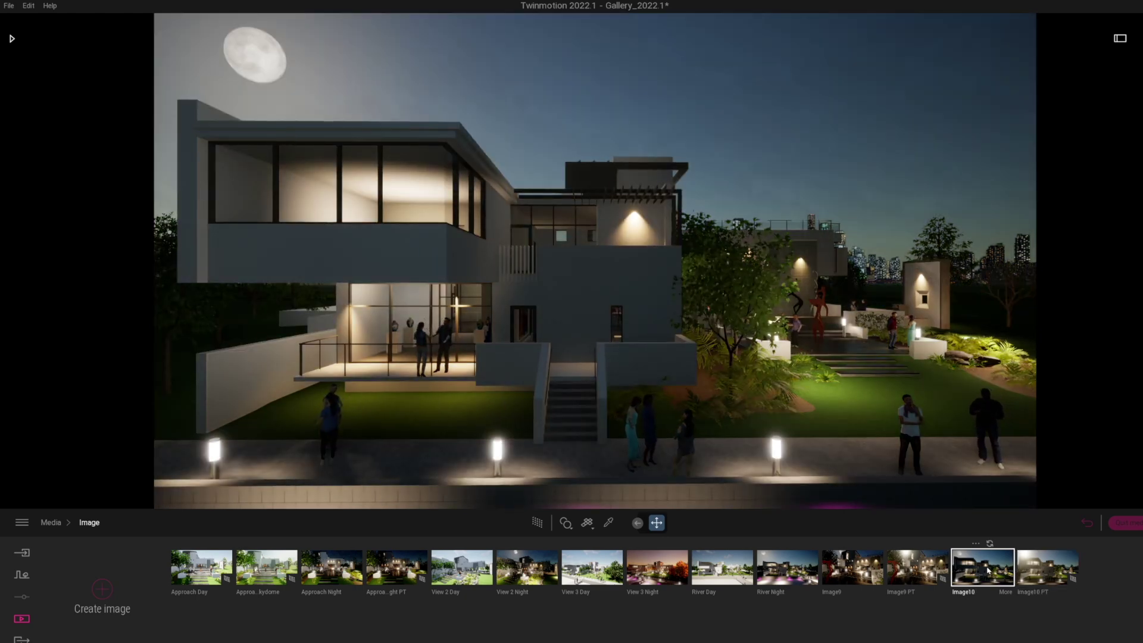
# Step: Compare the Image9 night view with Image9 PT, checking quality options, and finish on Image9 PT
pyautogui.click(856, 572)
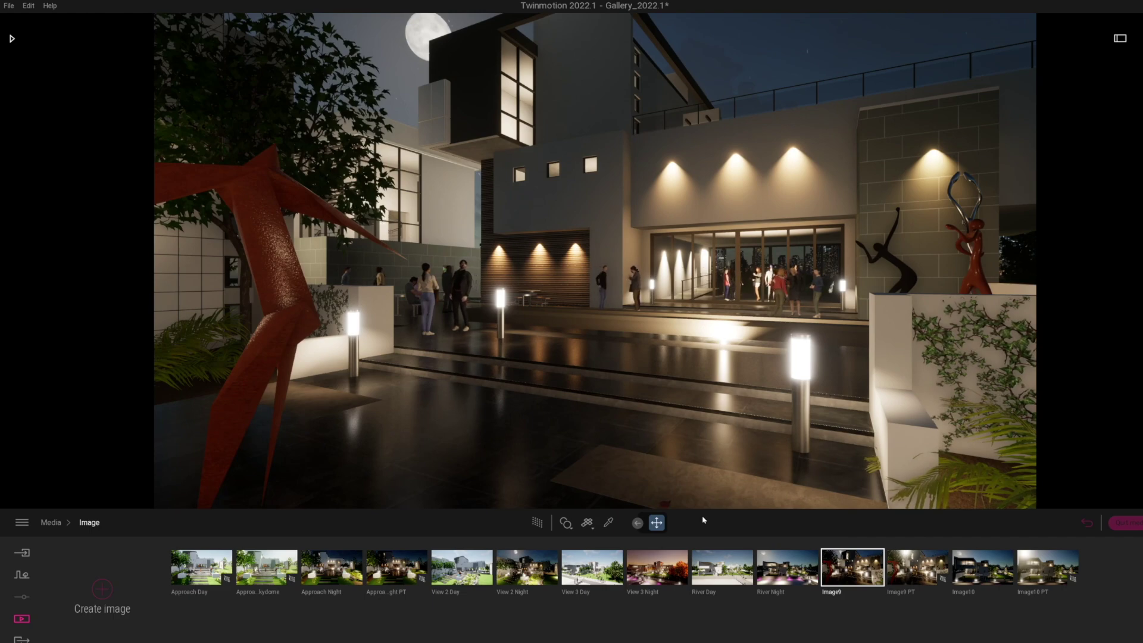
pyautogui.click(923, 566)
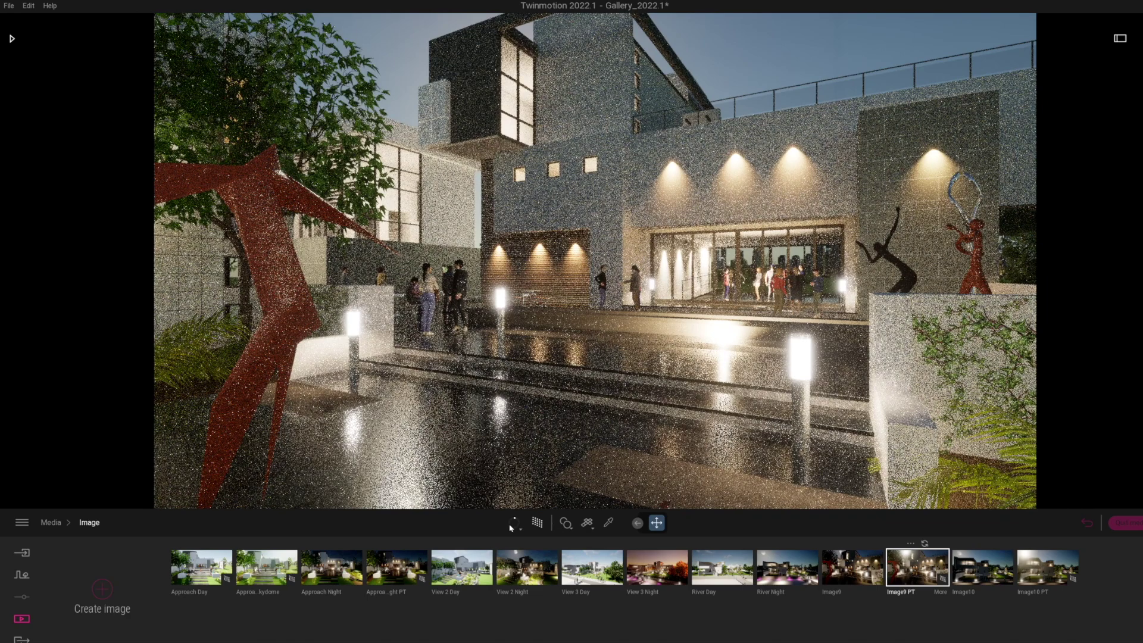
pyautogui.click(516, 523)
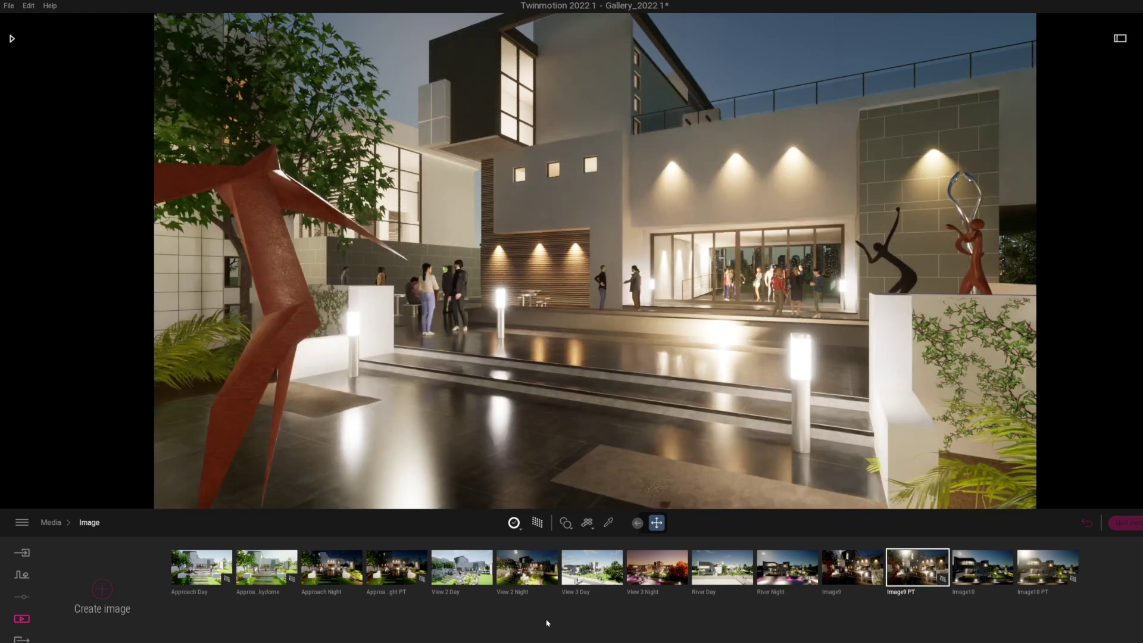
pyautogui.click(852, 576)
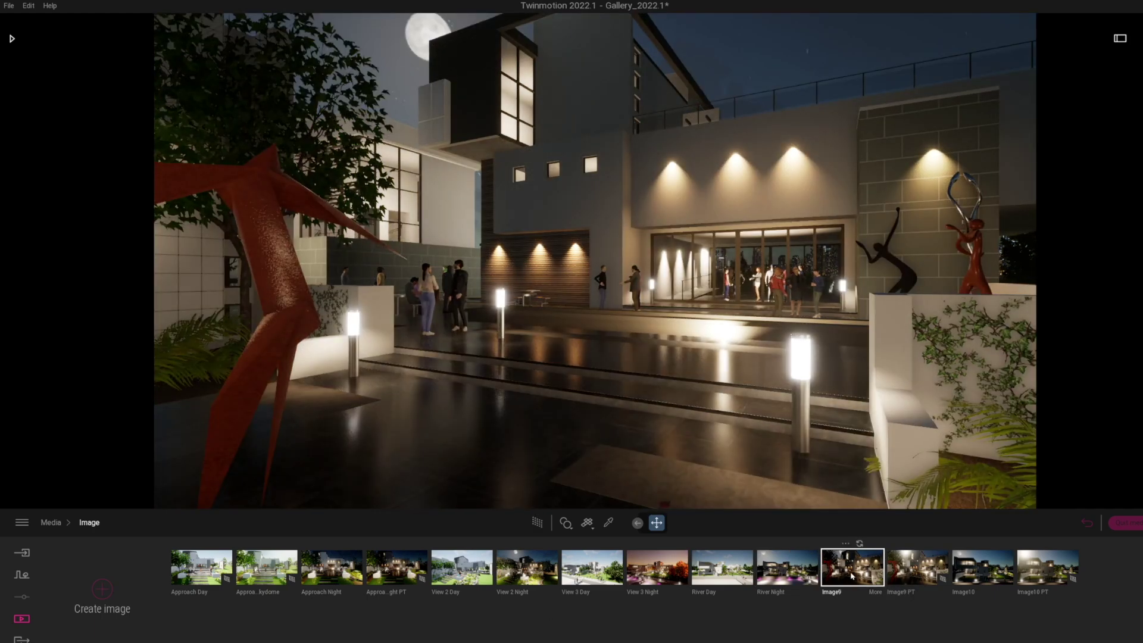
pyautogui.click(905, 570)
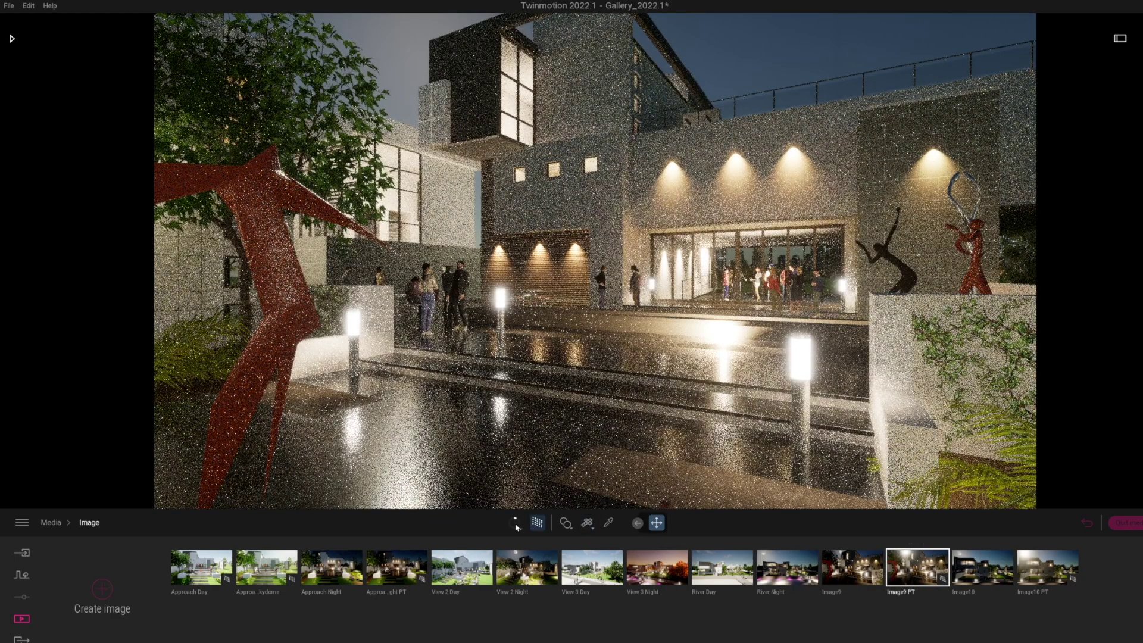
# Step: Lower the path tracer sample count from 64 to 32 and swing the camera toward the lit facade
pyautogui.click(515, 523)
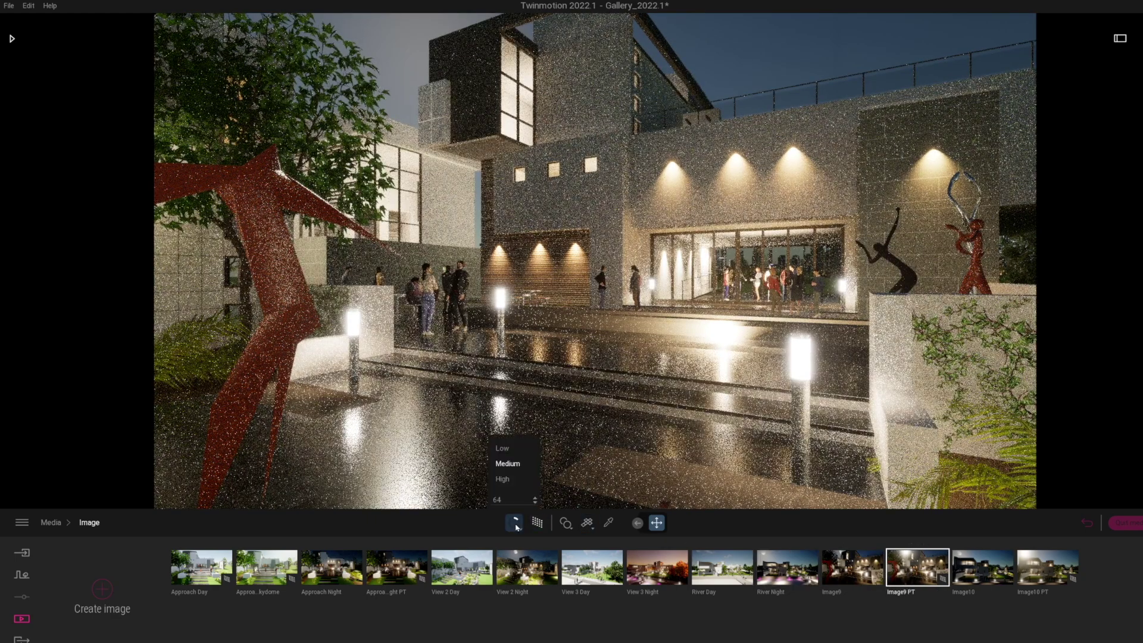
pyautogui.click(489, 499)
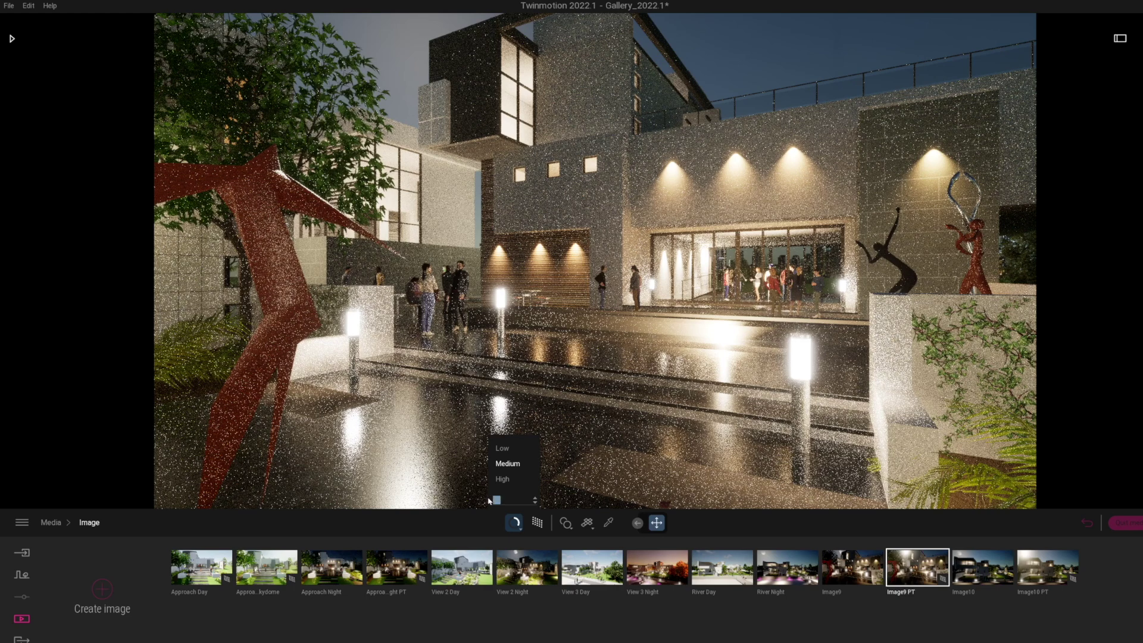
pyautogui.write('3')
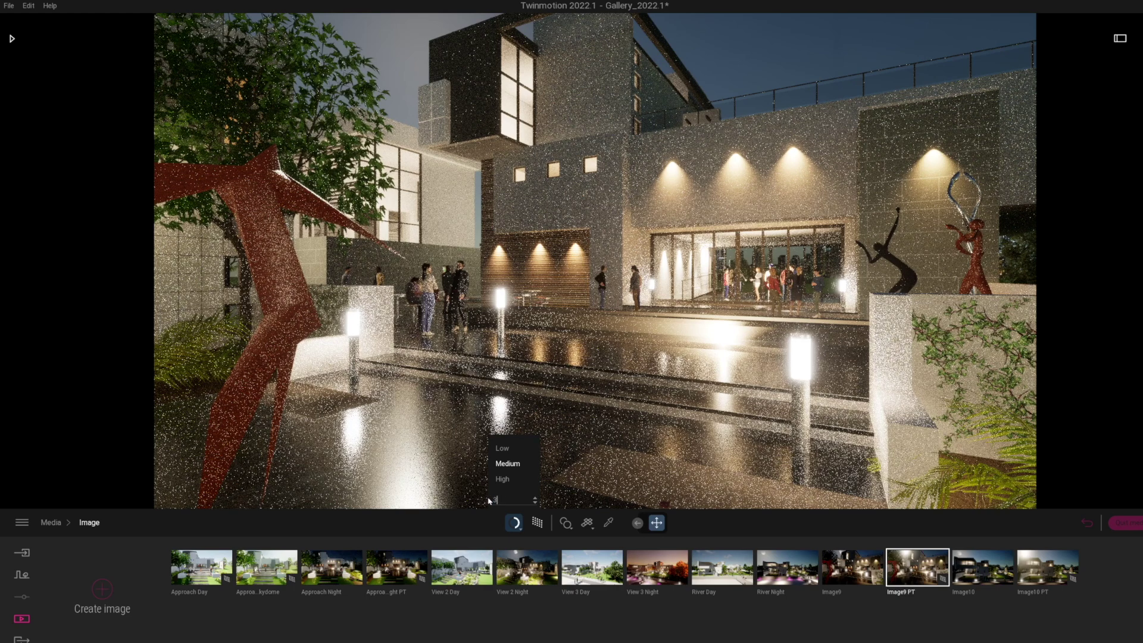
pyautogui.write('2')
pyautogui.press('Return')
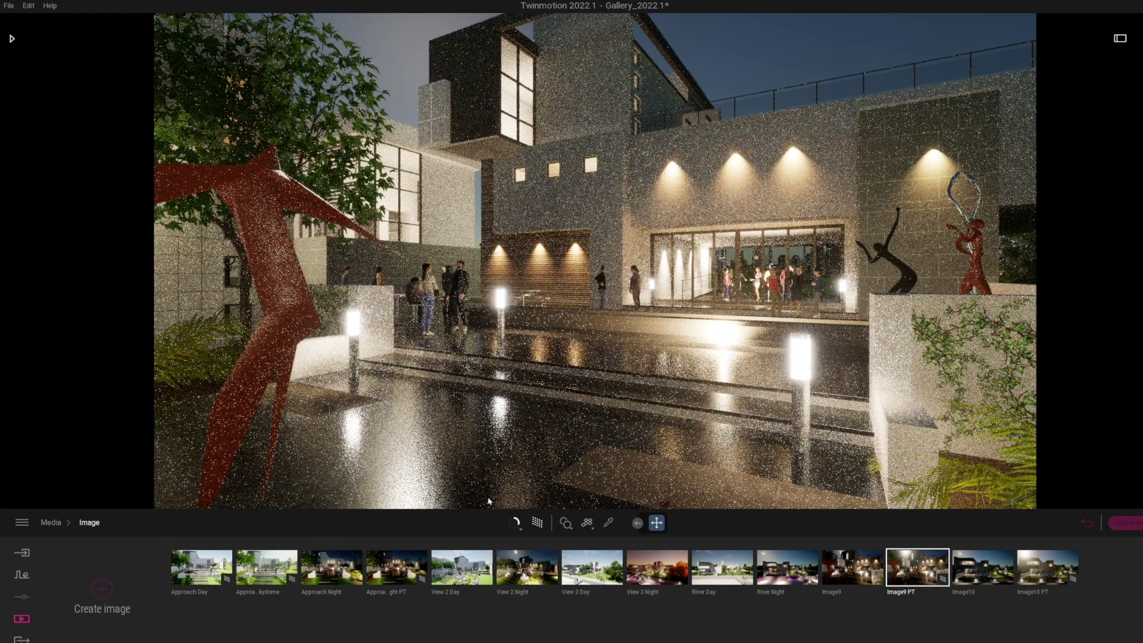
pyautogui.moveTo(474, 594)
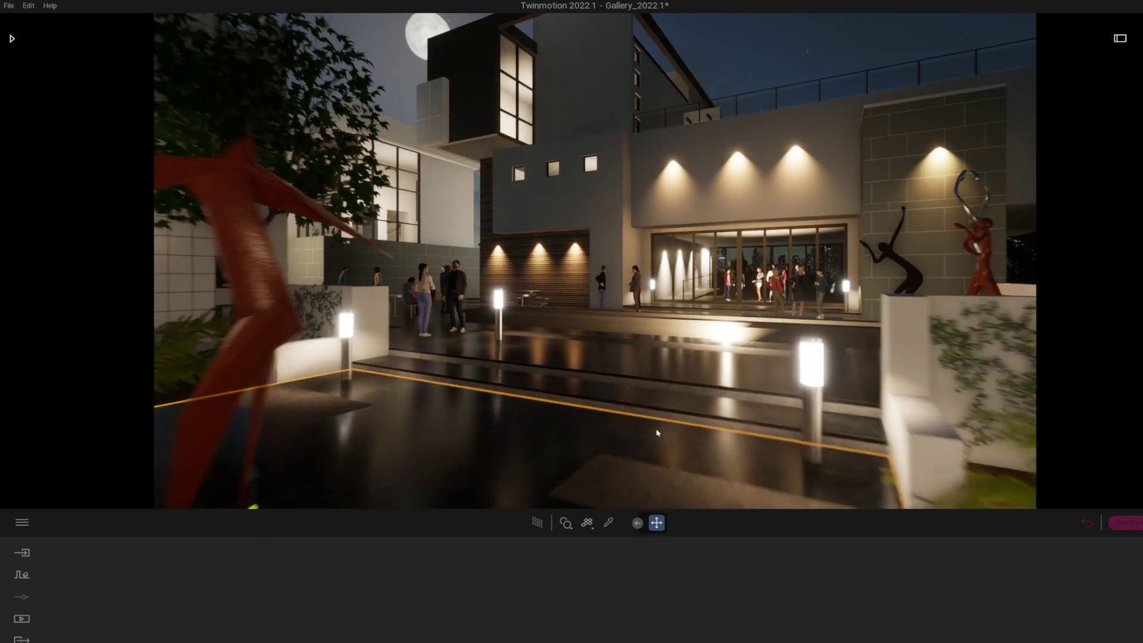
pyautogui.moveTo(657, 433); pyautogui.dragTo(571, 434)
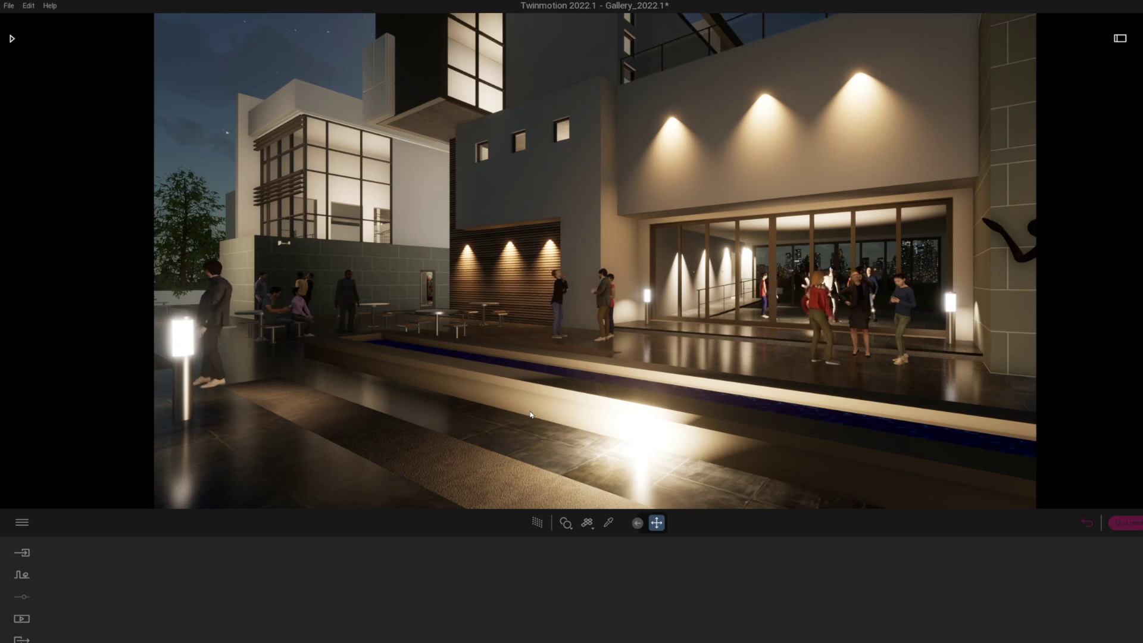
# Step: Move the camera left and forward toward the lit facade, preview it path-traced, then return to real-time
pyautogui.press('Left')
pyautogui.press('Up')
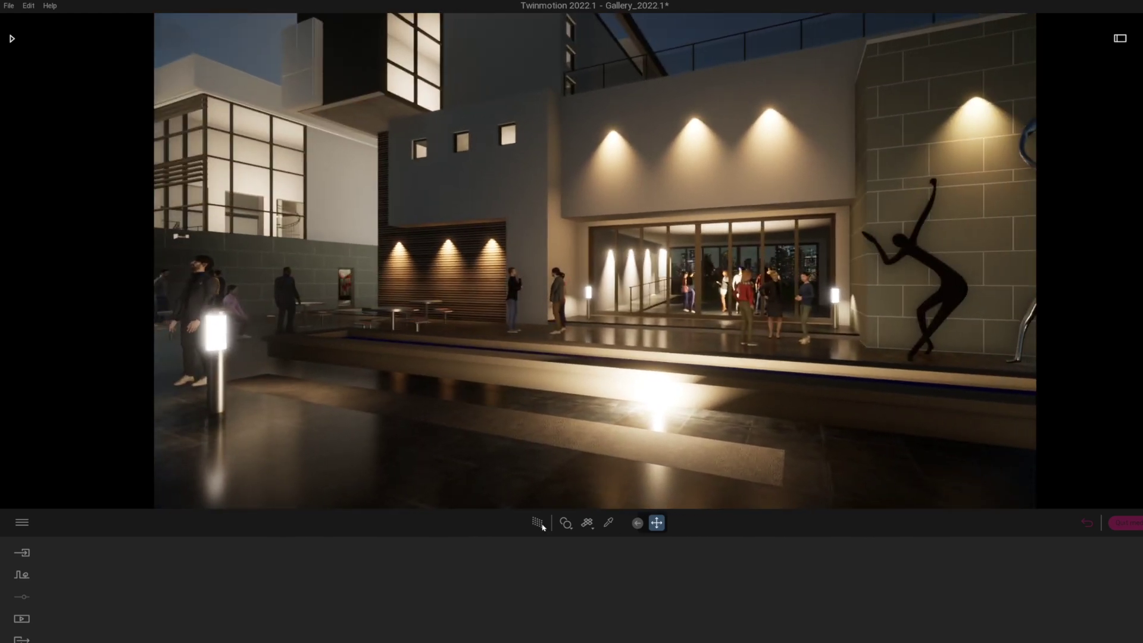
pyautogui.click(542, 525)
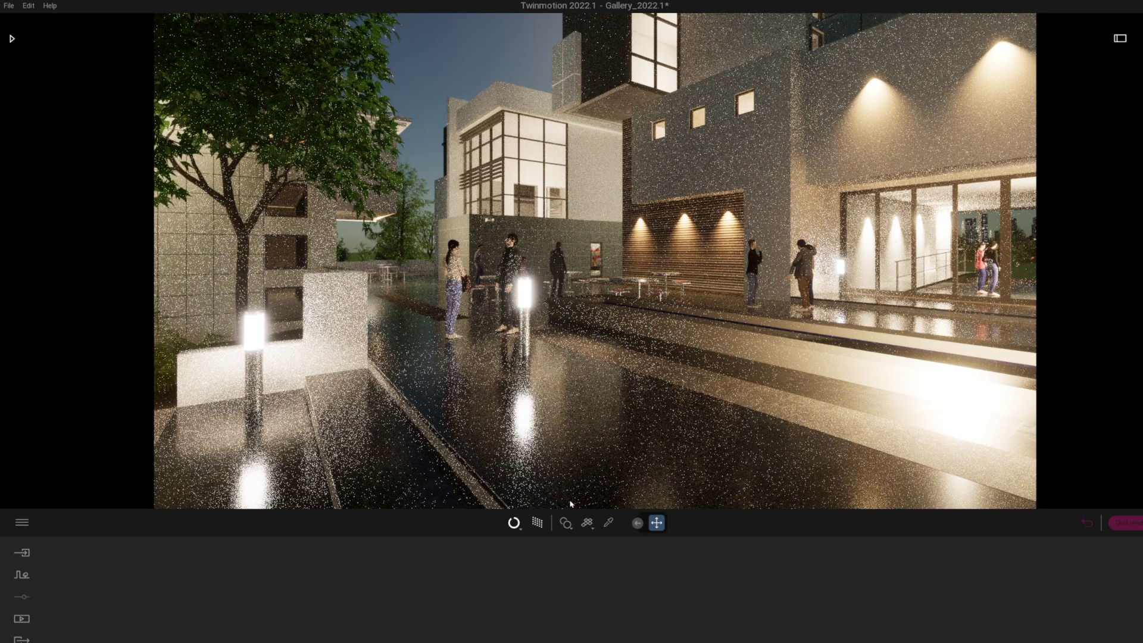
pyautogui.click(537, 523)
# Step: Face the camera at the gallery entrance and wall sculpture, previewing it briefly with path tracing
pyautogui.scroll(2, 546, 492)
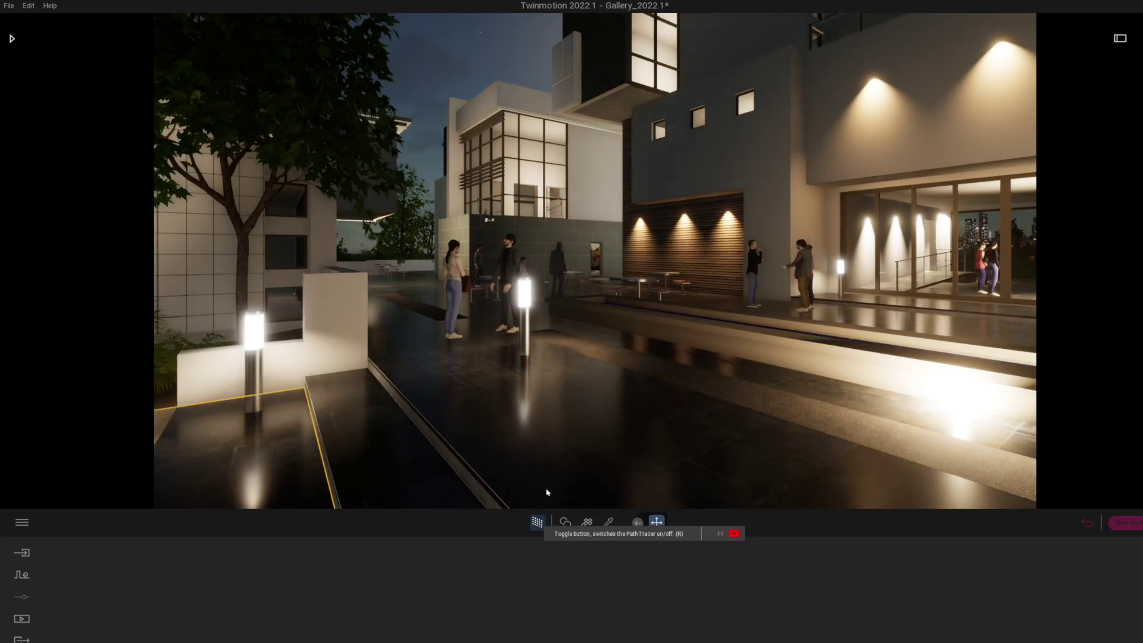
pyautogui.moveTo(530, 409)
pyautogui.mouseDown()
pyautogui.moveTo(411, 415)
pyautogui.moveTo(529, 409)
pyautogui.moveTo(434, 414)
pyautogui.moveTo(538, 438)
pyautogui.mouseUp()
pyautogui.click(537, 523)
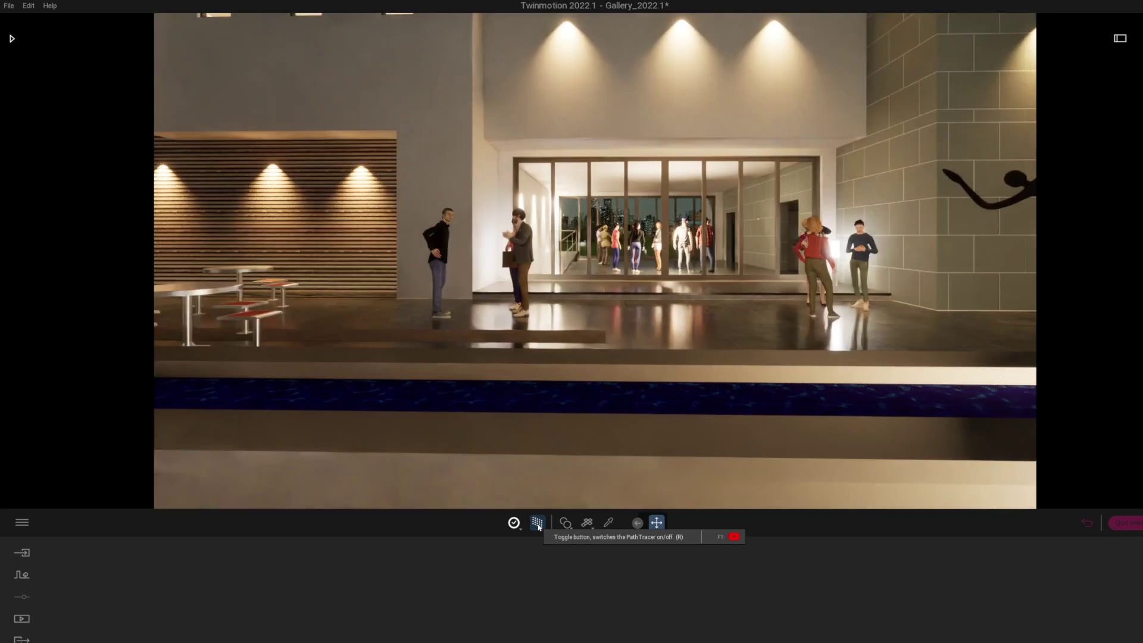
pyautogui.scroll(-1, 621, 400)
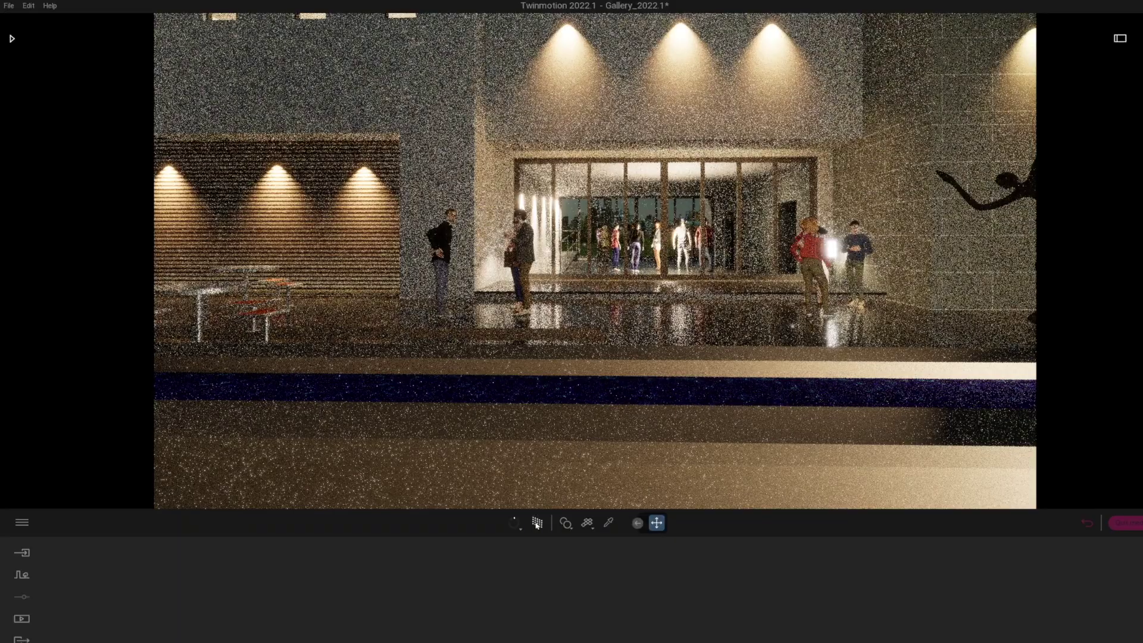
pyautogui.click(536, 524)
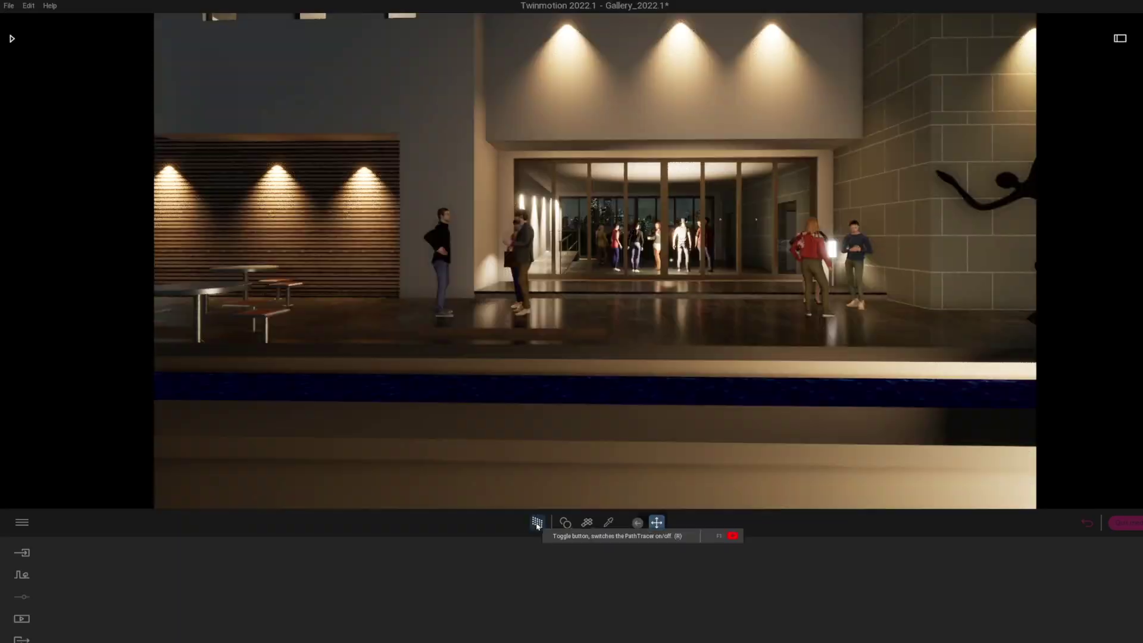
# Step: Pull back to include the sculpture and show the Image media list of saved views
pyautogui.scroll(-3, 559, 462)
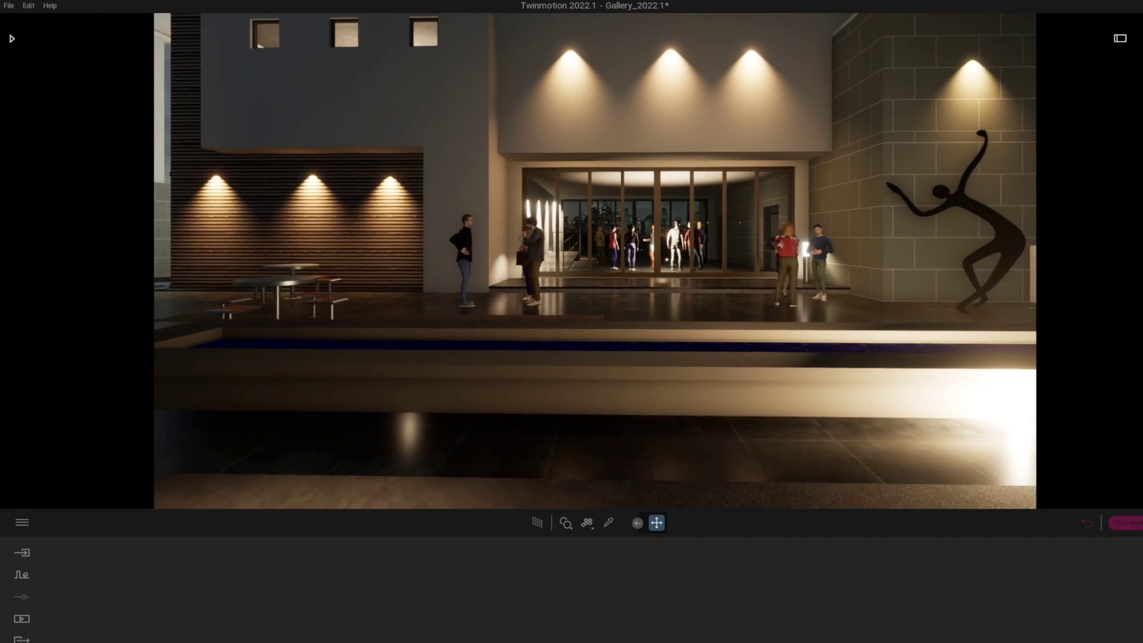
pyautogui.click(21, 619)
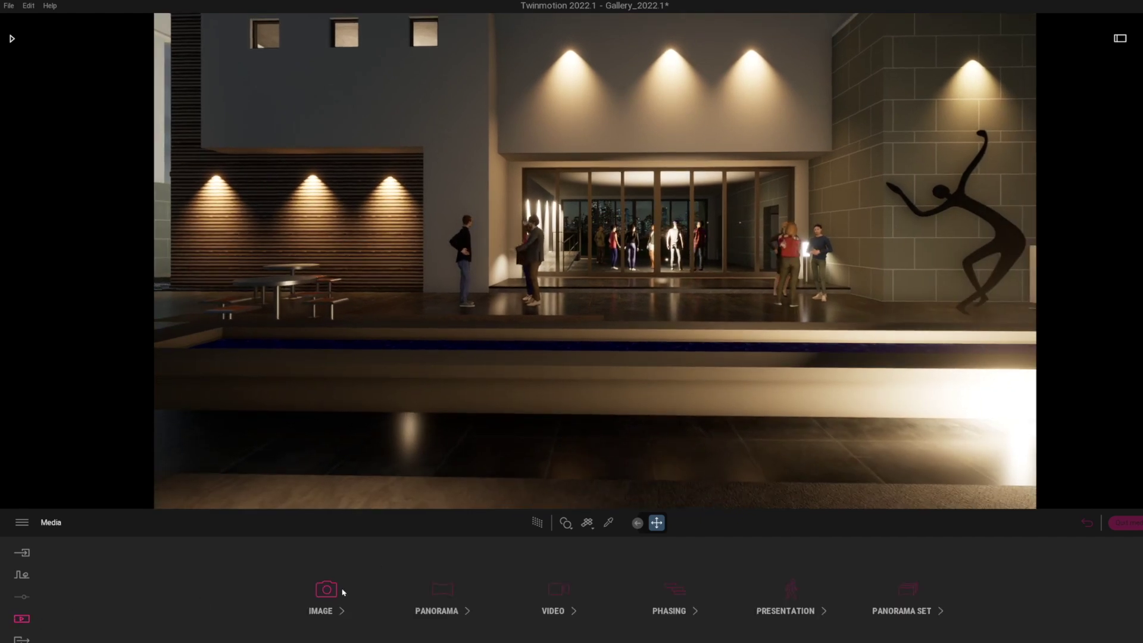
pyautogui.click(327, 591)
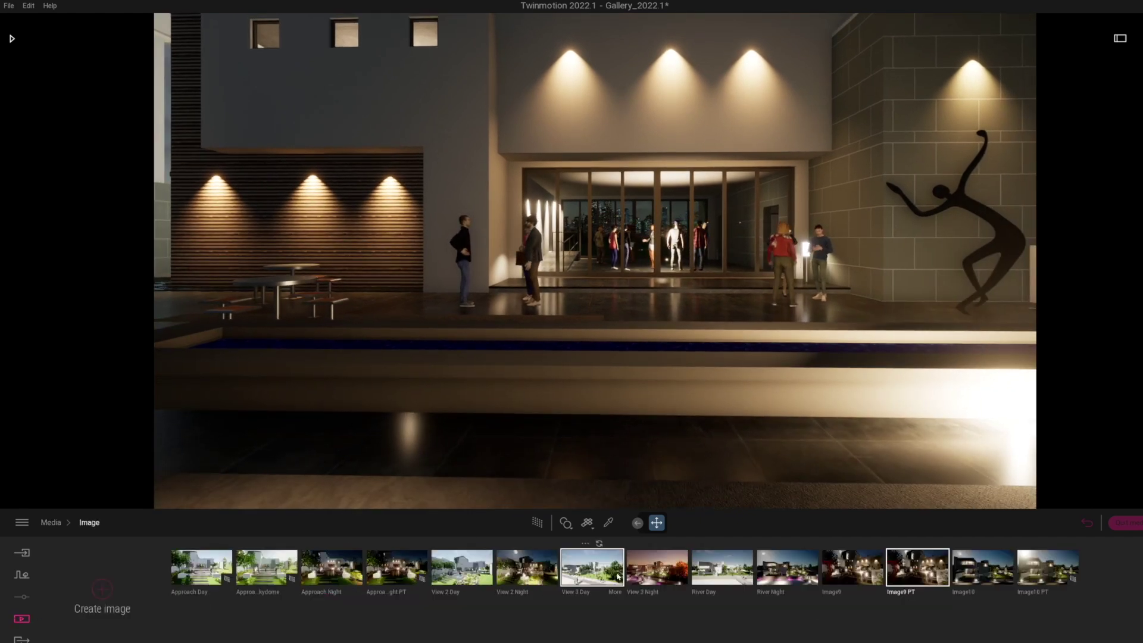
# Step: Select View 3 Night, enable the path tracer, settle on Medium quality after trying Low, and open its settings
pyautogui.click(656, 576)
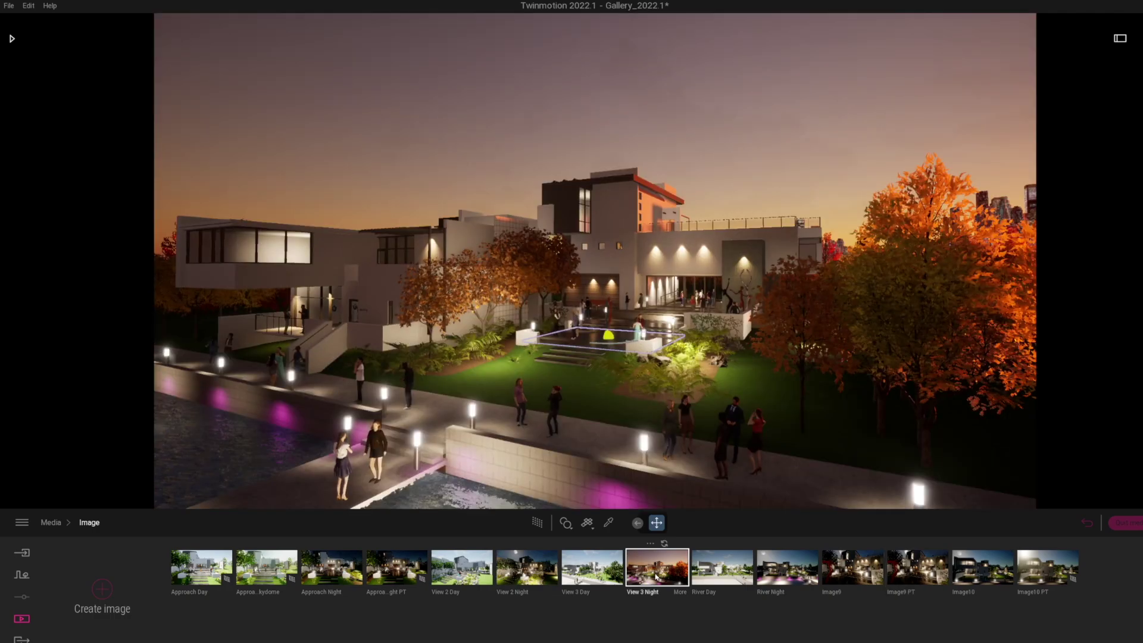
pyautogui.click(539, 523)
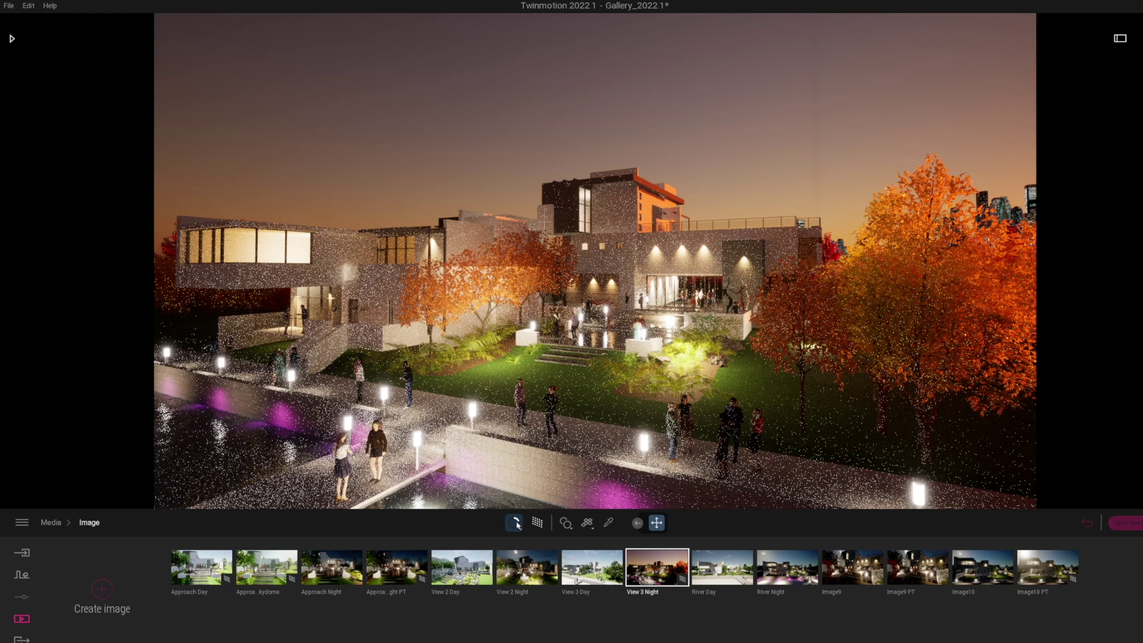
pyautogui.click(515, 522)
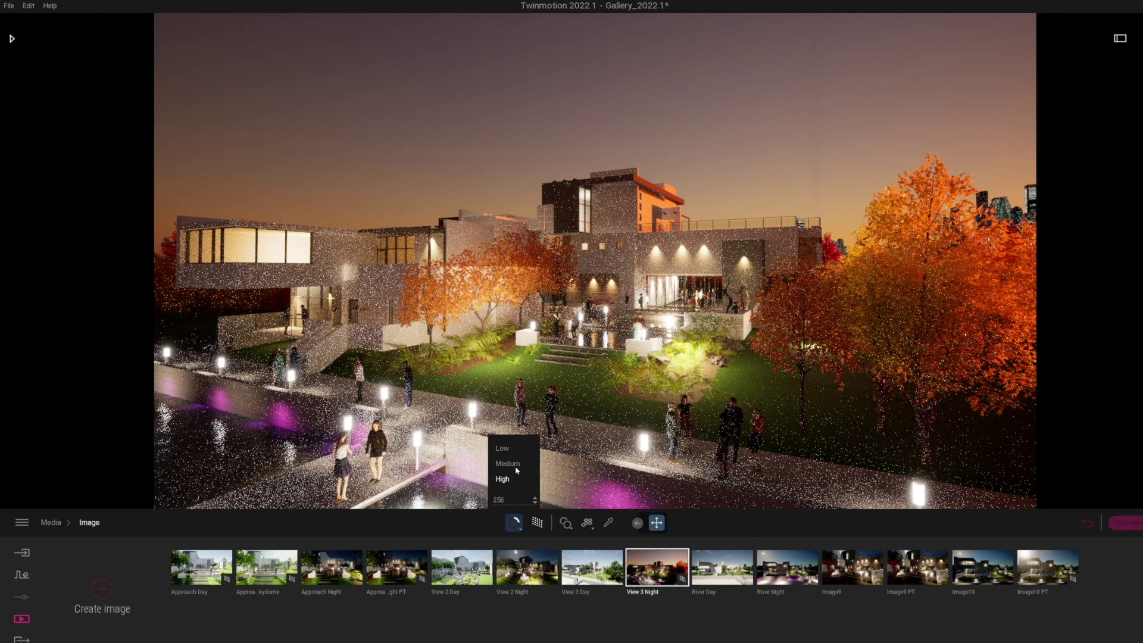
pyautogui.click(506, 452)
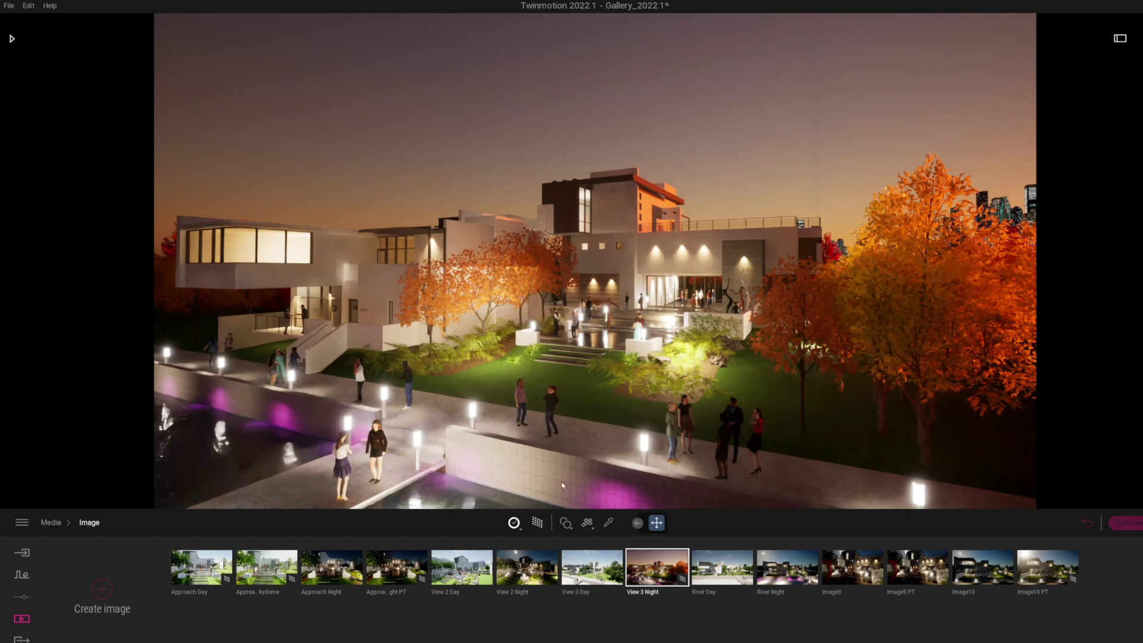
pyautogui.click(512, 523)
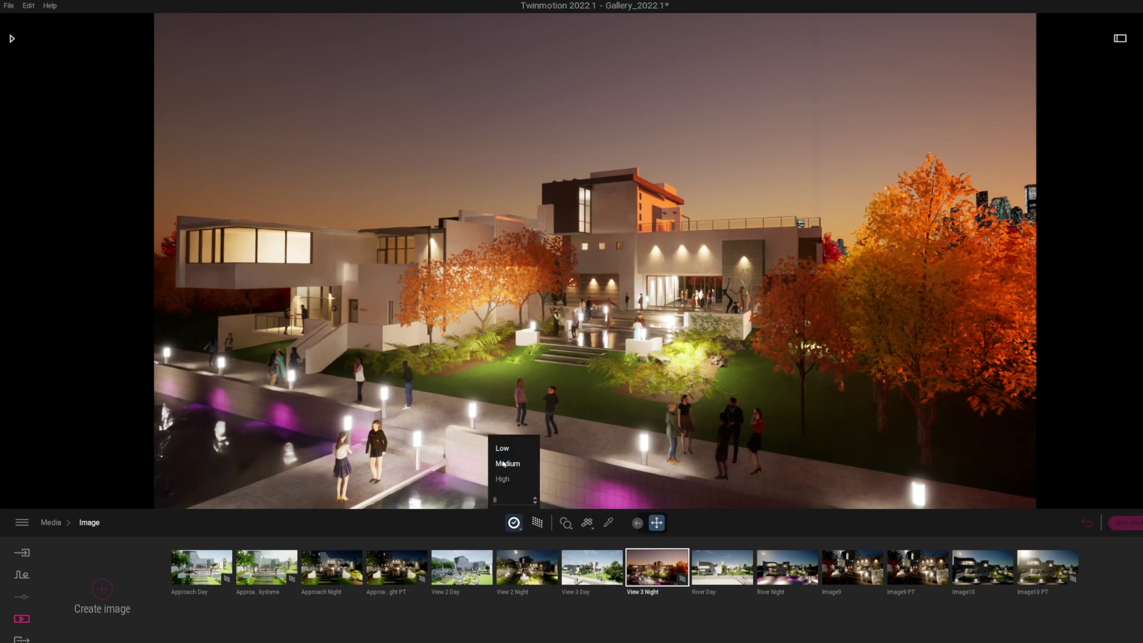
pyautogui.click(503, 463)
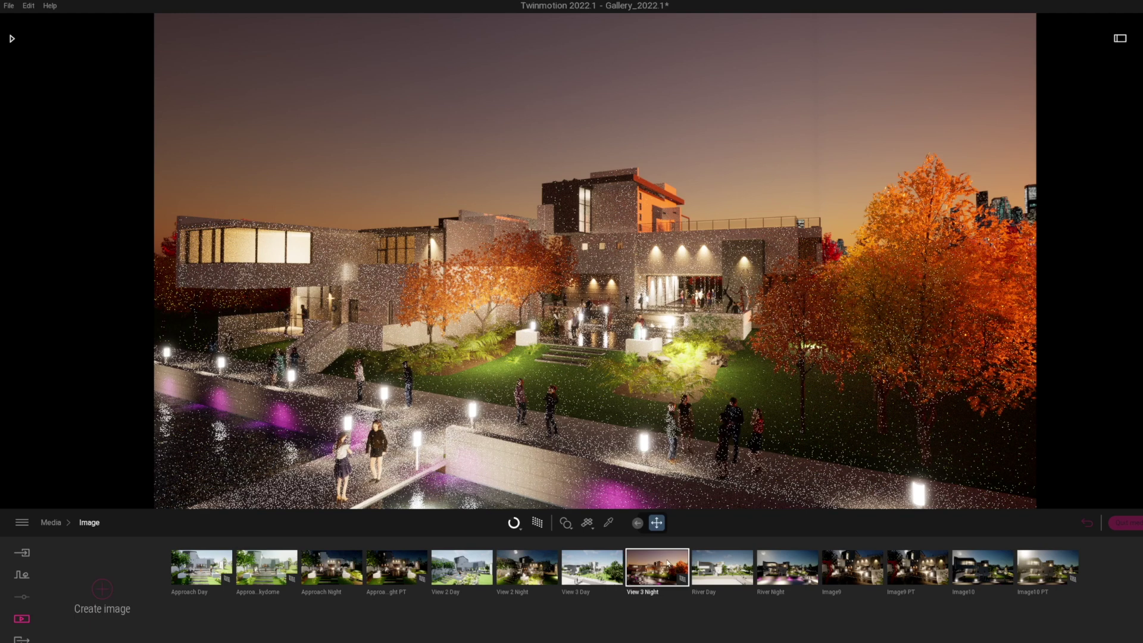
pyautogui.click(680, 593)
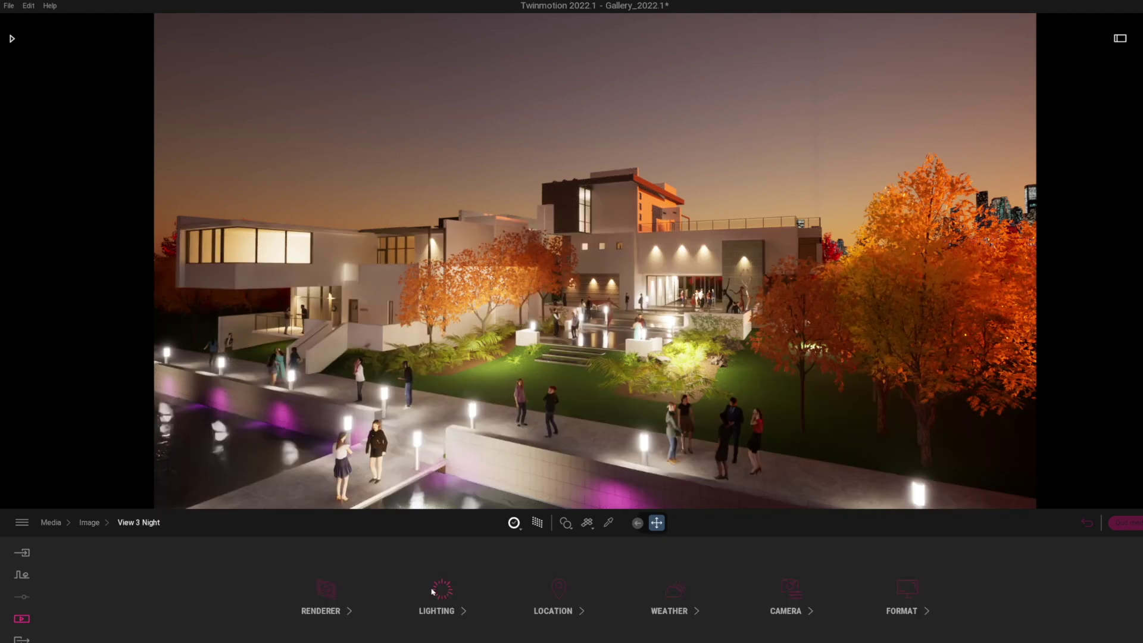
# Step: In Renderer settings, set Samples per pixel to 64 after trying 1024
pyautogui.click(329, 595)
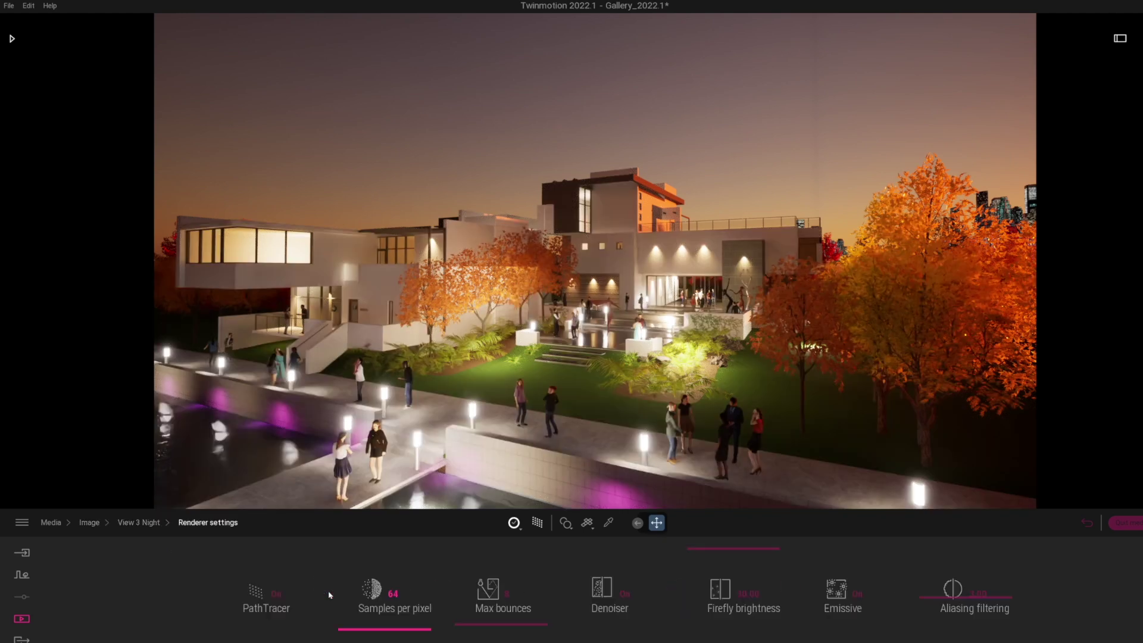
pyautogui.click(392, 593)
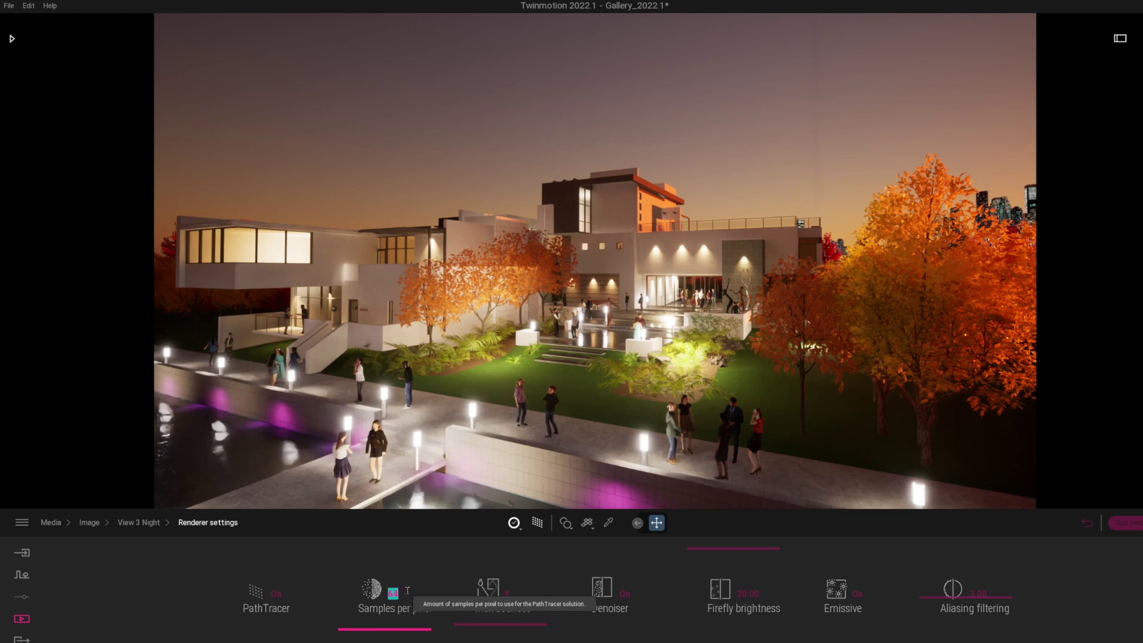
pyautogui.write('1024')
pyautogui.press('Return')
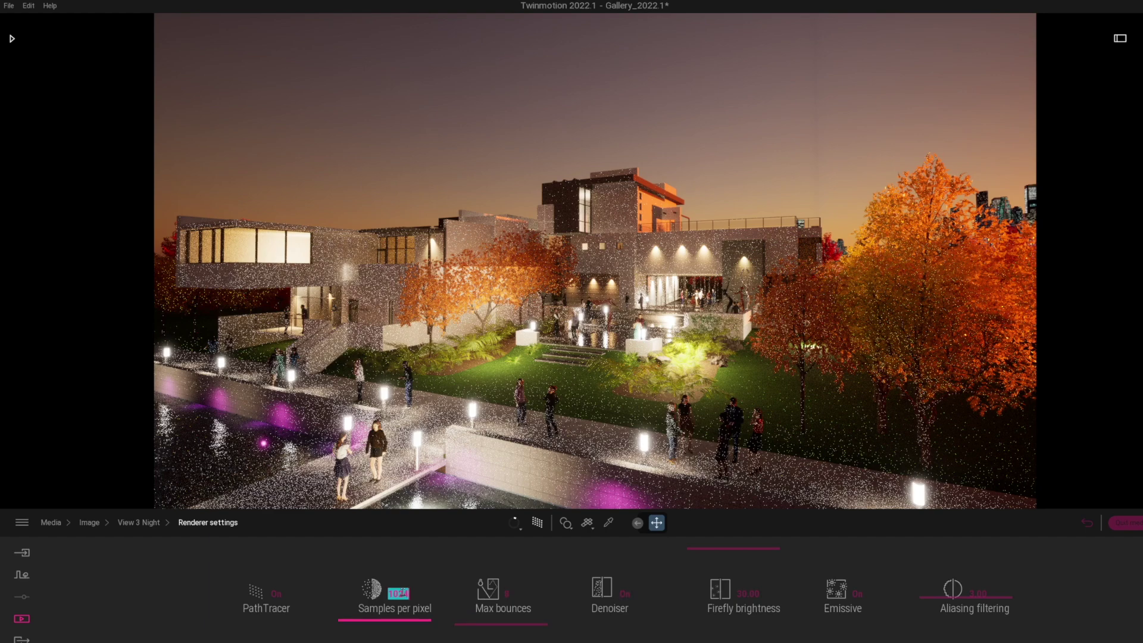
pyautogui.write('64')
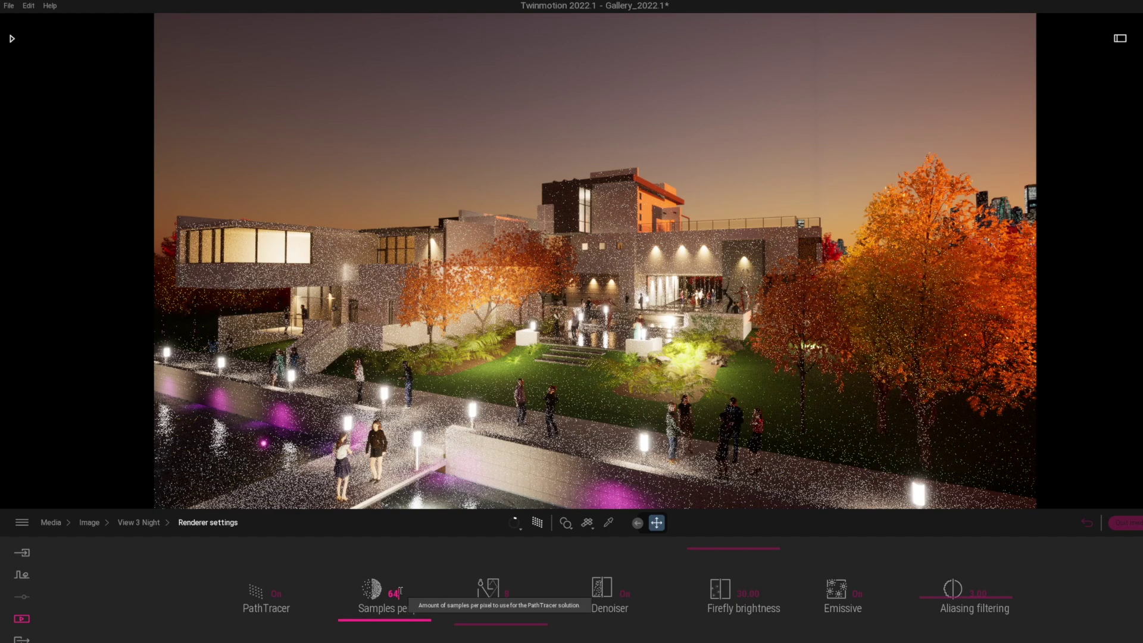
pyautogui.press('Return')
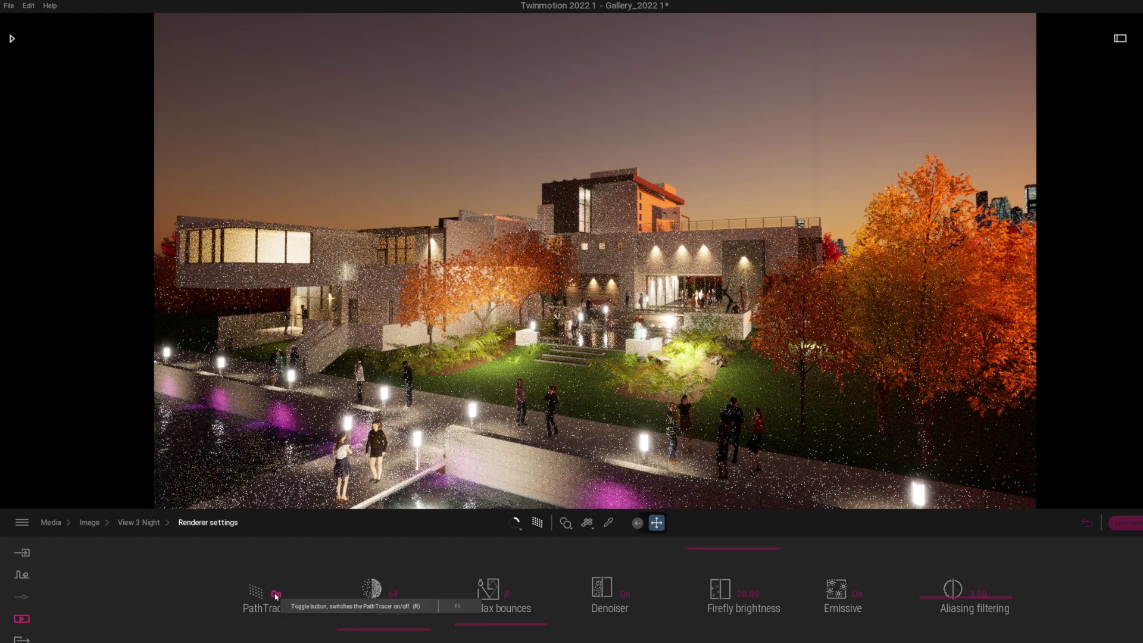
# Step: Toggle the path tracer off and back on, and set Max bounces to 4
pyautogui.click(276, 595)
pyautogui.click(510, 595)
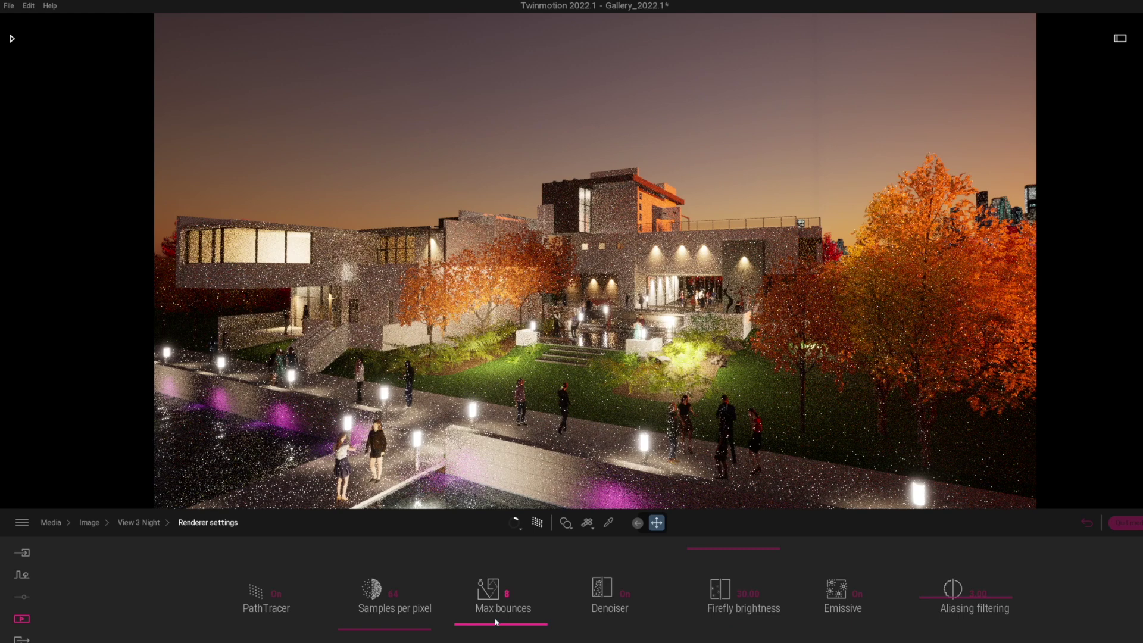
pyautogui.click(504, 594)
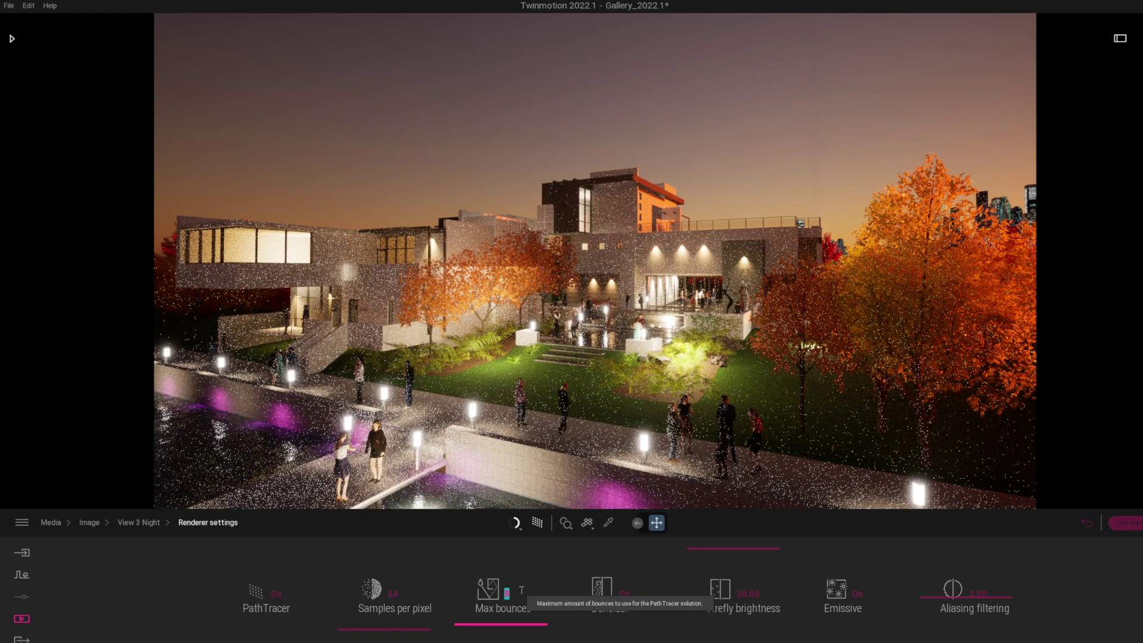
pyautogui.write('4')
pyautogui.press('Return')
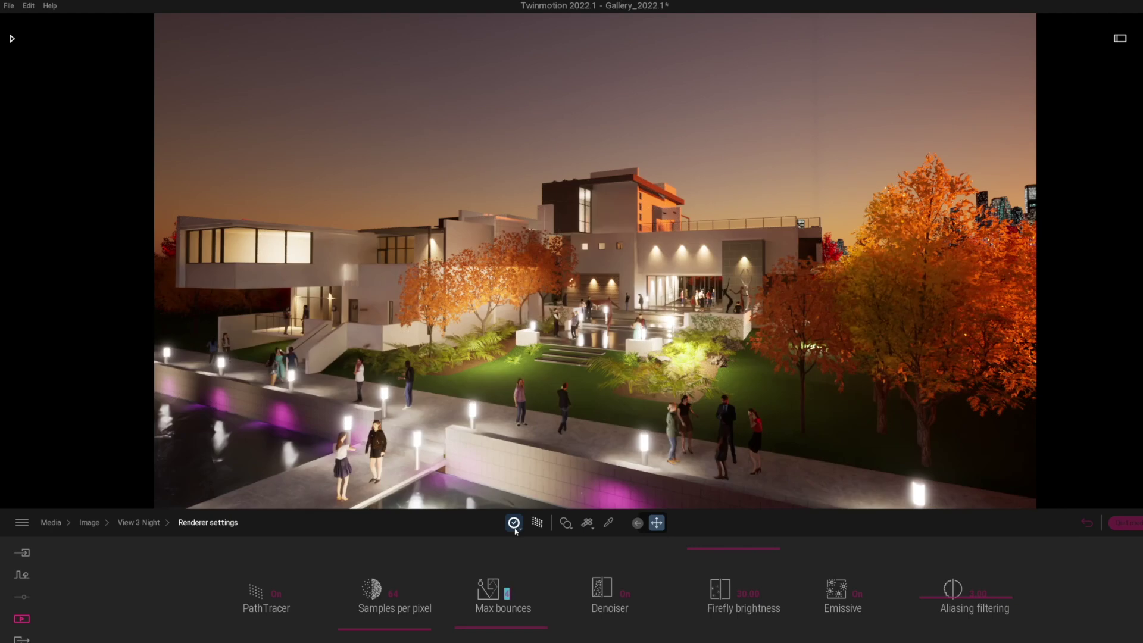
# Step: Compare the render without the denoiser, then lower firefly brightness and raise aliasing filtering to 3.07
pyautogui.click(623, 594)
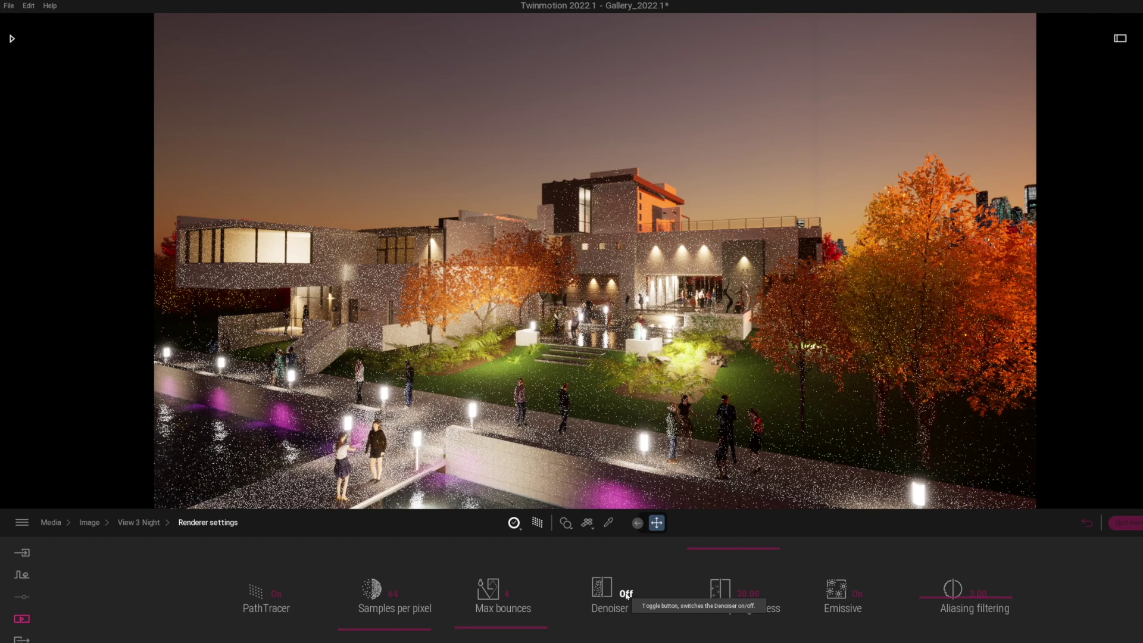
pyautogui.click(624, 595)
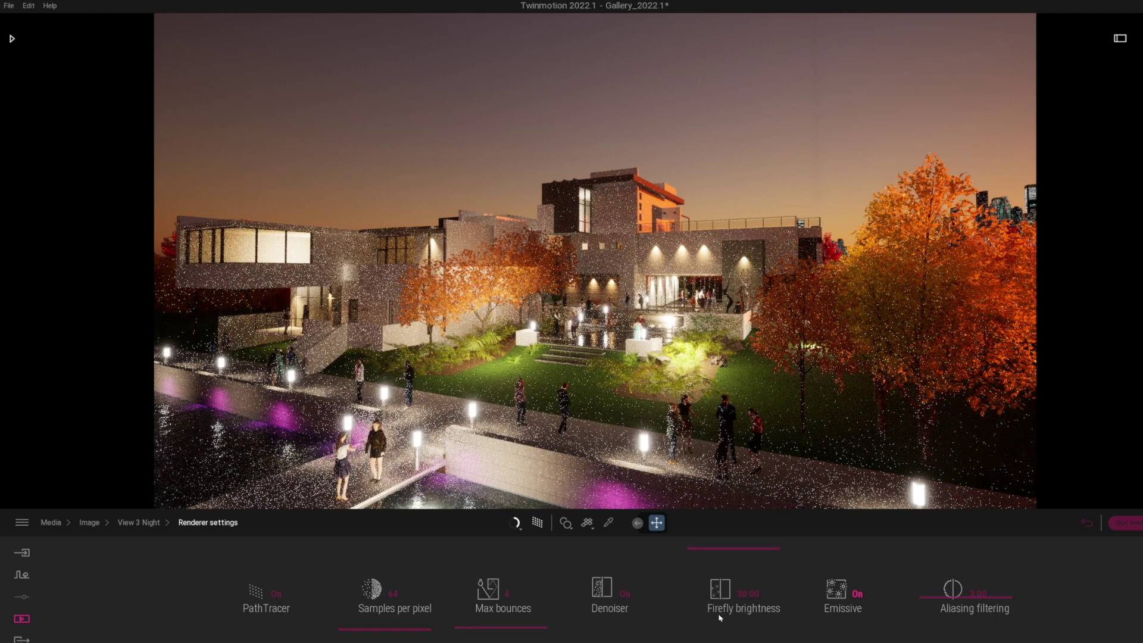
pyautogui.click(700, 578)
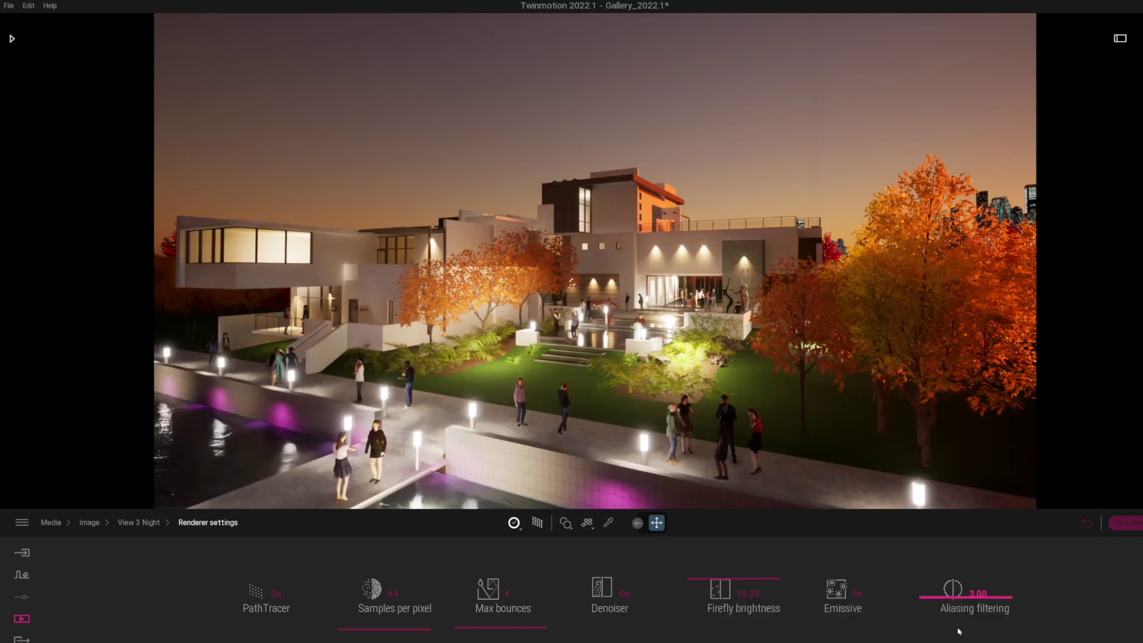
pyautogui.moveTo(952, 590)
pyautogui.mouseDown()
pyautogui.moveTo(933, 574)
pyautogui.moveTo(981, 618)
pyautogui.mouseUp()
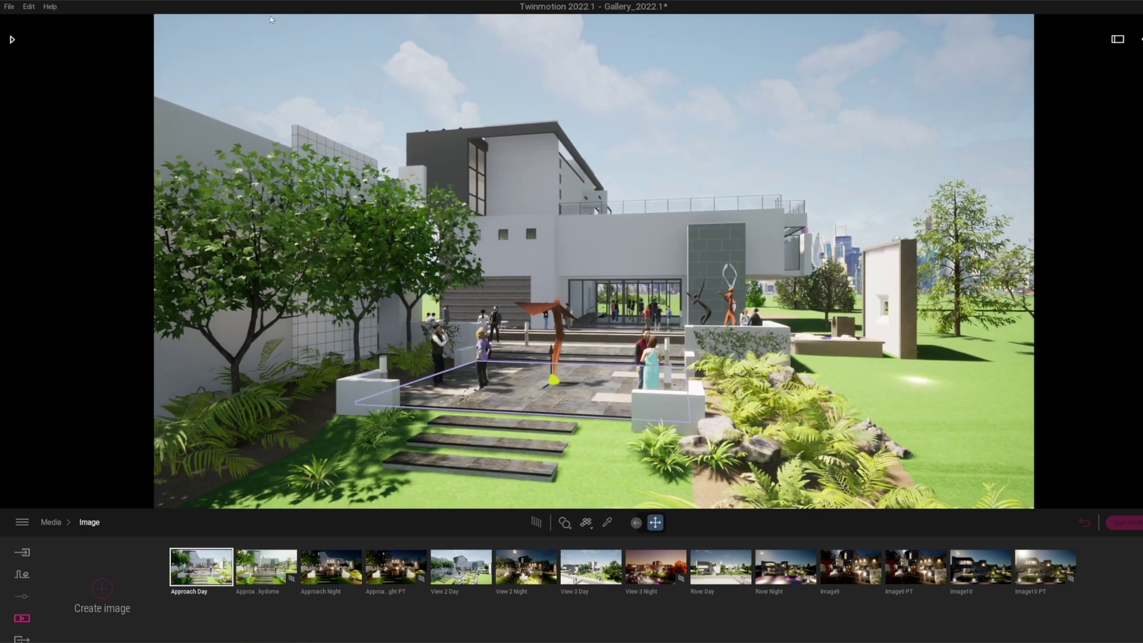
# Step: Browse the Library to Skydome > Morning and afternoon > Clear and apply MoAf Clear 01
pyautogui.click(11, 40)
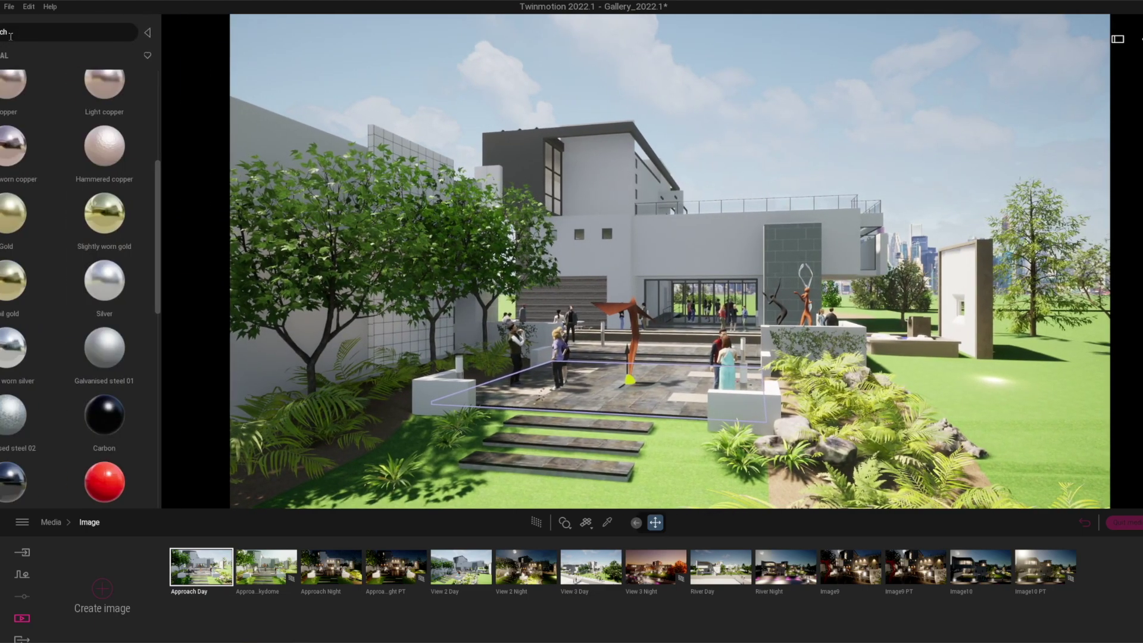
pyautogui.click(14, 57)
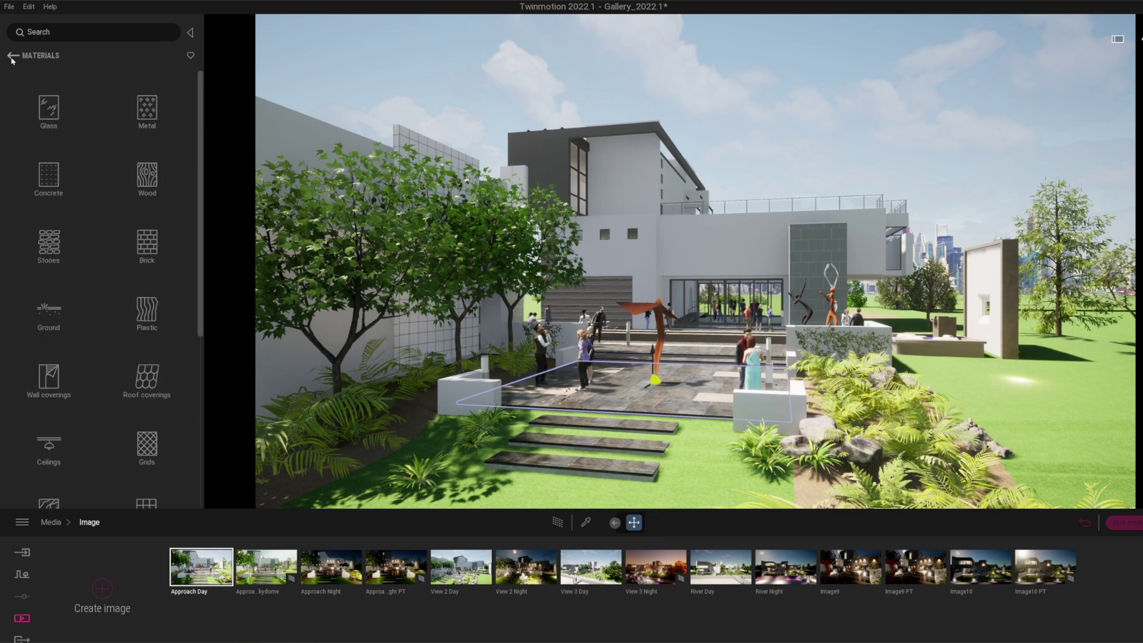
pyautogui.click(13, 56)
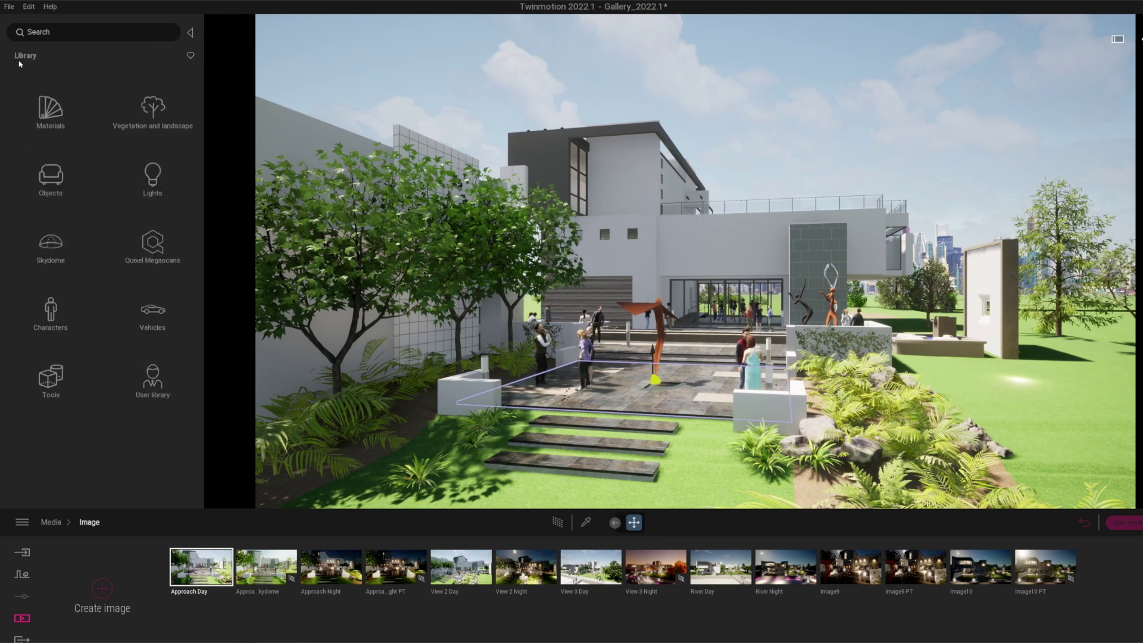
pyautogui.click(50, 244)
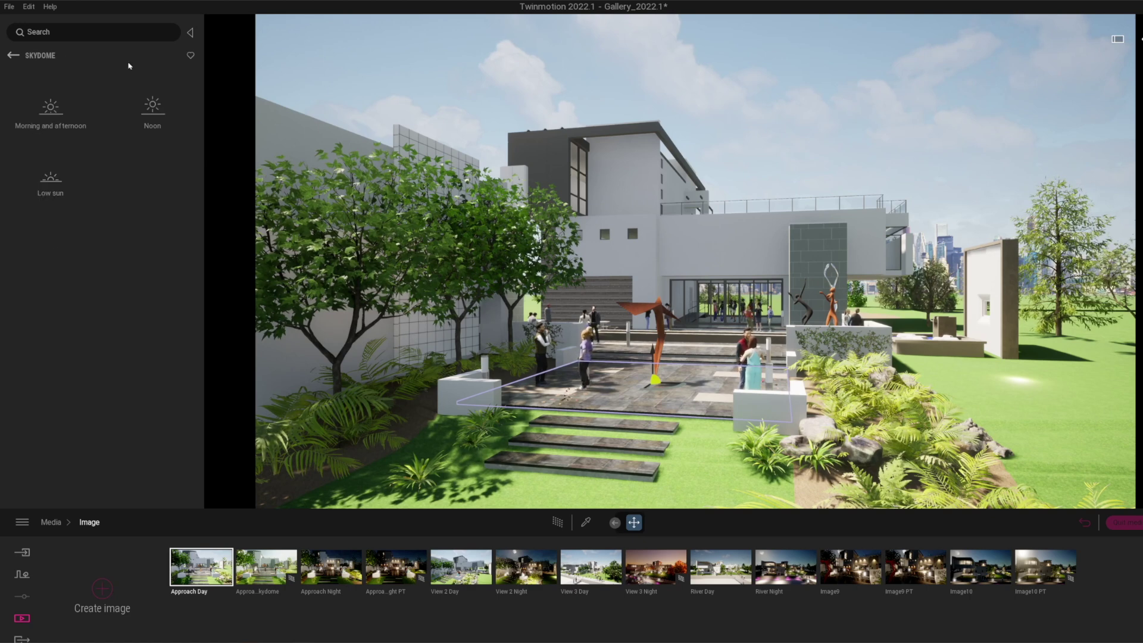
pyautogui.click(51, 108)
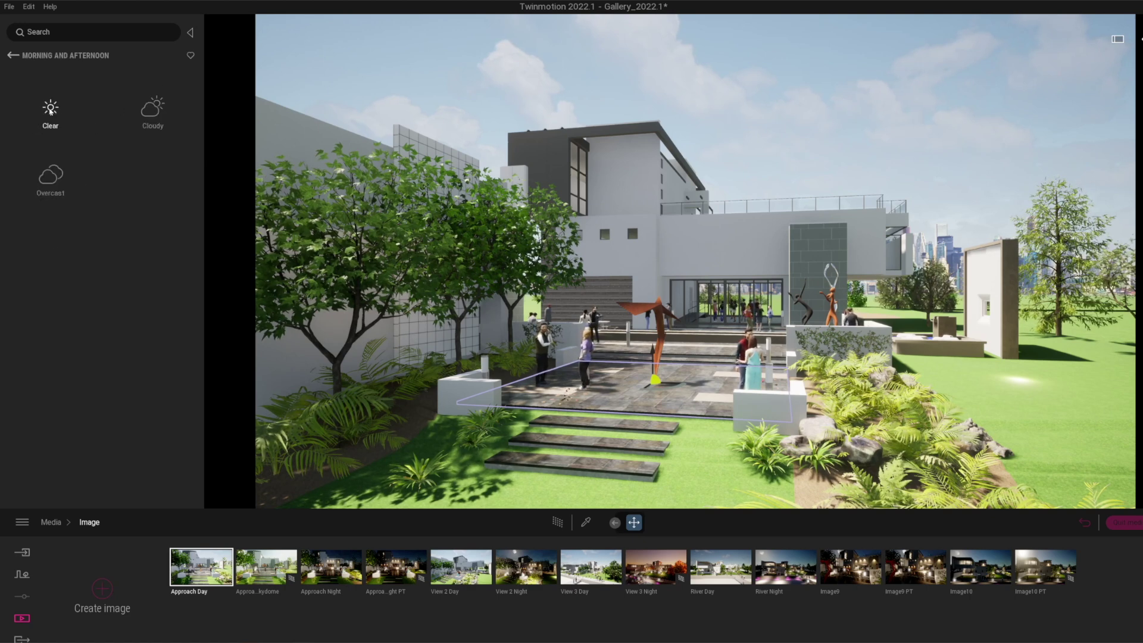
pyautogui.click(51, 109)
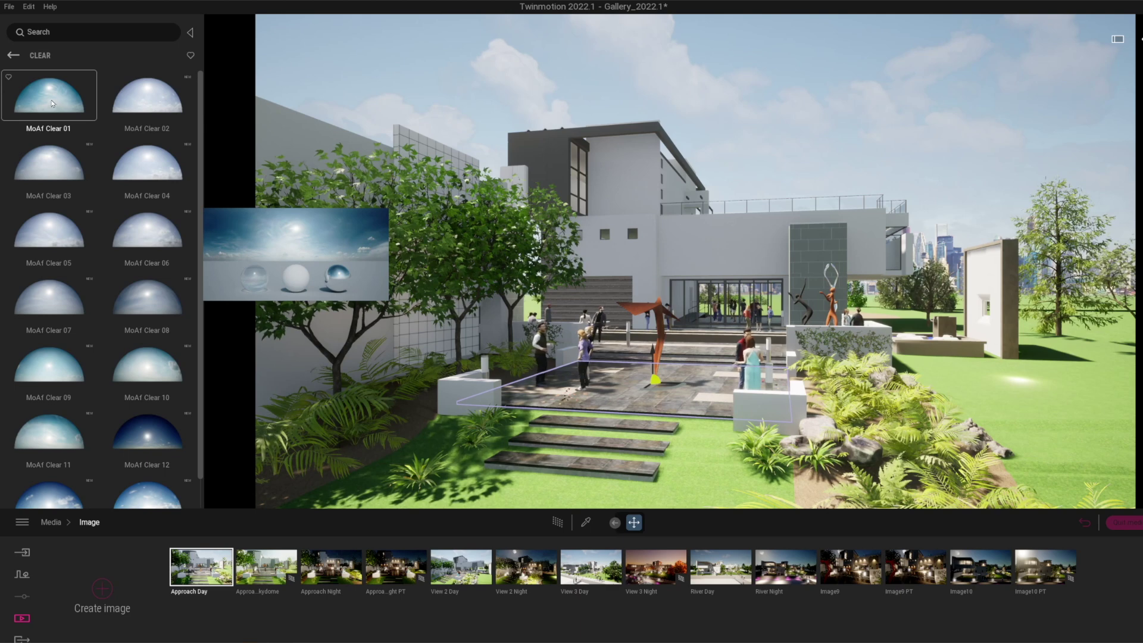
pyautogui.click(834, 145)
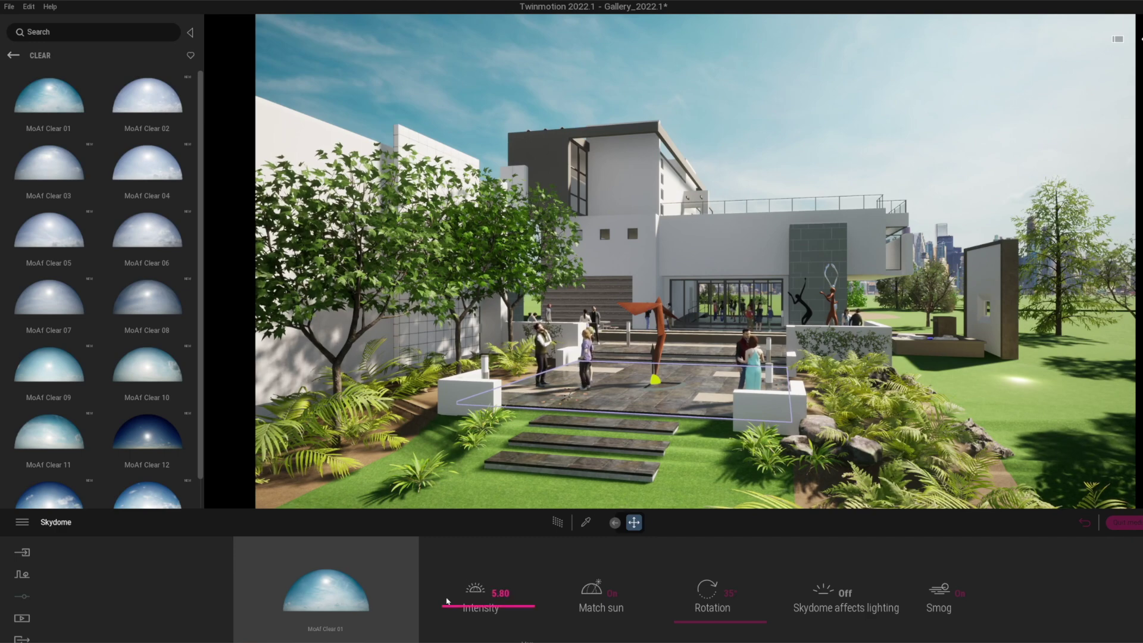
# Step: Lower the MoAf Clear 01 intensity to 3.00 and rotate the sky to reposition the clouds and sun
pyautogui.moveTo(448, 603); pyautogui.dragTo(452, 625)
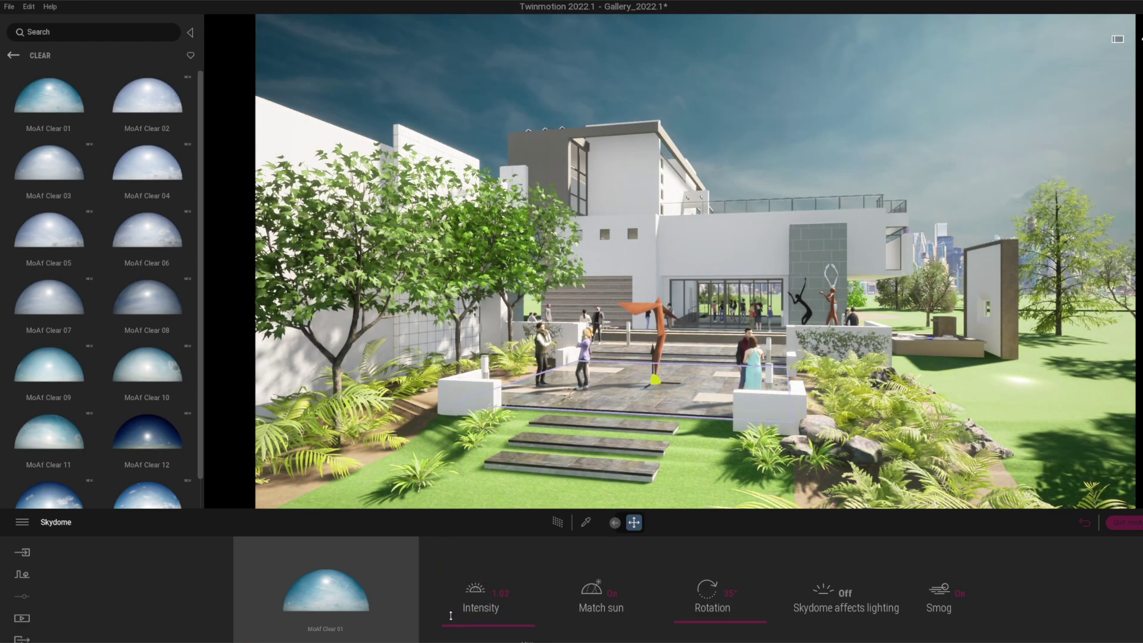
pyautogui.moveTo(450, 615)
pyautogui.mouseDown()
pyautogui.moveTo(446, 570)
pyautogui.moveTo(446, 617)
pyautogui.mouseUp()
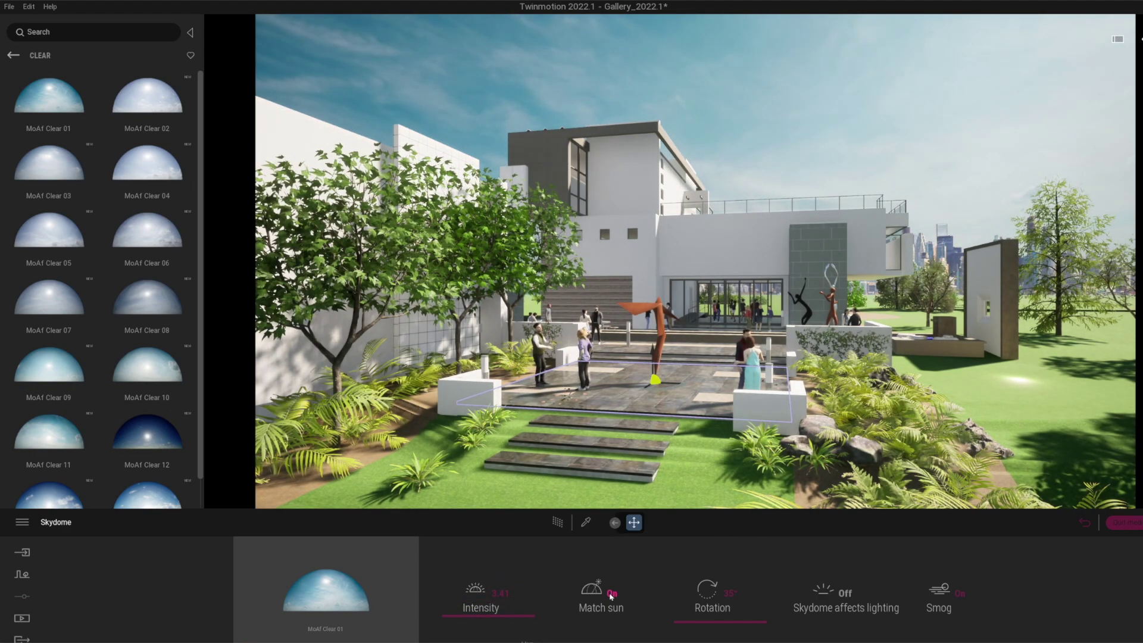
pyautogui.click(611, 594)
pyautogui.click(611, 593)
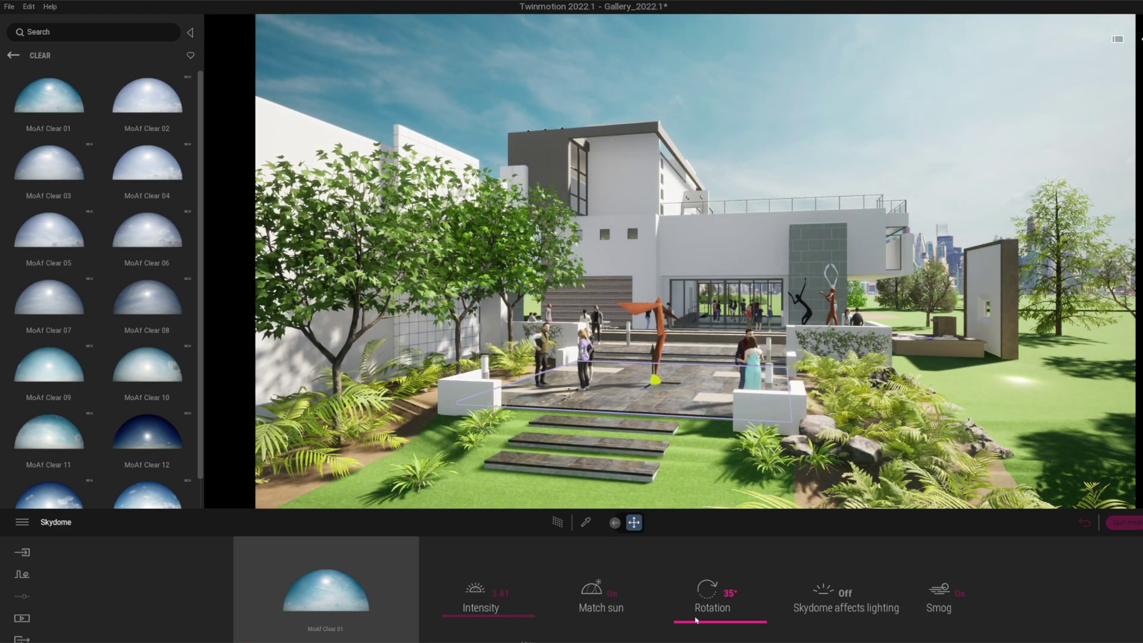
pyautogui.moveTo(695, 613); pyautogui.dragTo(667, 585)
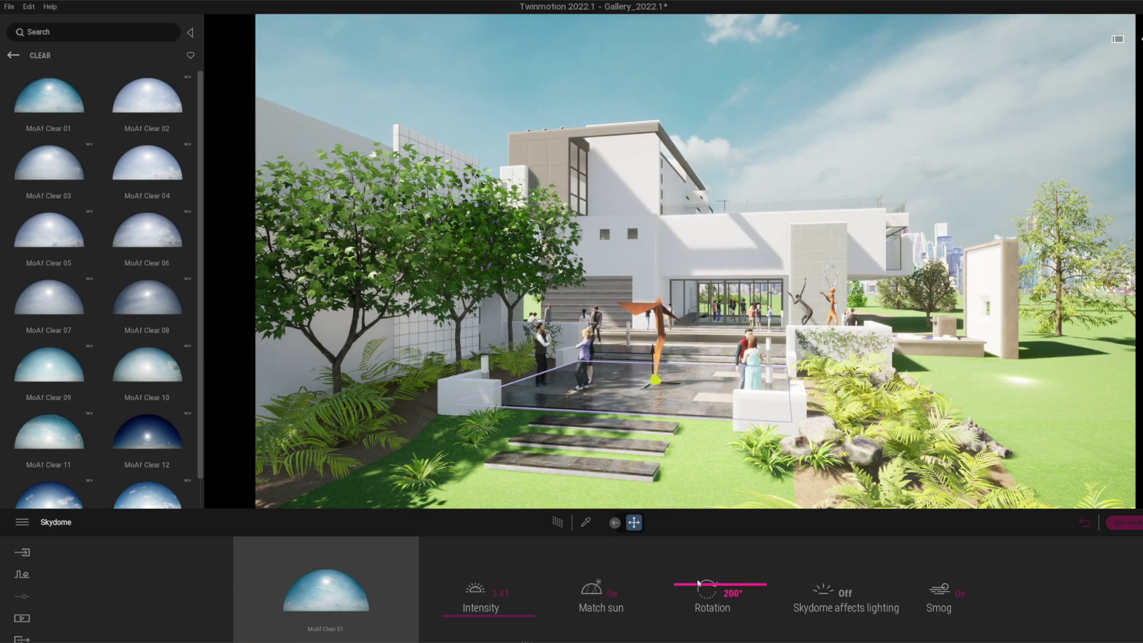
pyautogui.moveTo(710, 585)
pyautogui.mouseDown()
pyautogui.moveTo(688, 591)
pyautogui.moveTo(709, 588)
pyautogui.mouseUp()
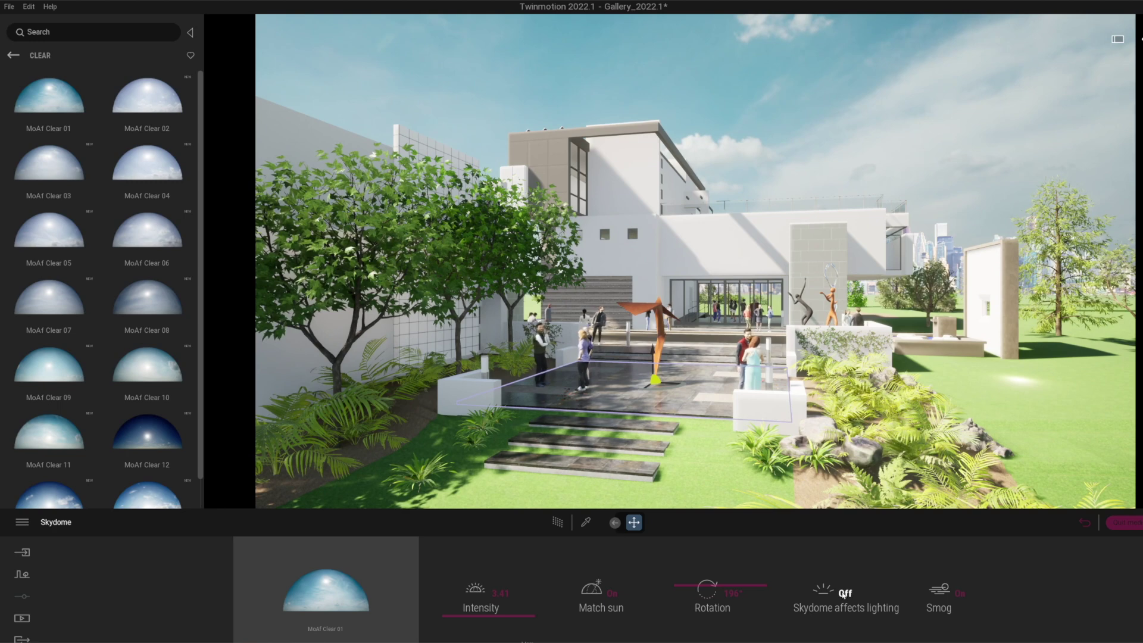
# Step: Leave skydome lighting off, turn off Smog, and switch the view to path tracing
pyautogui.click(843, 594)
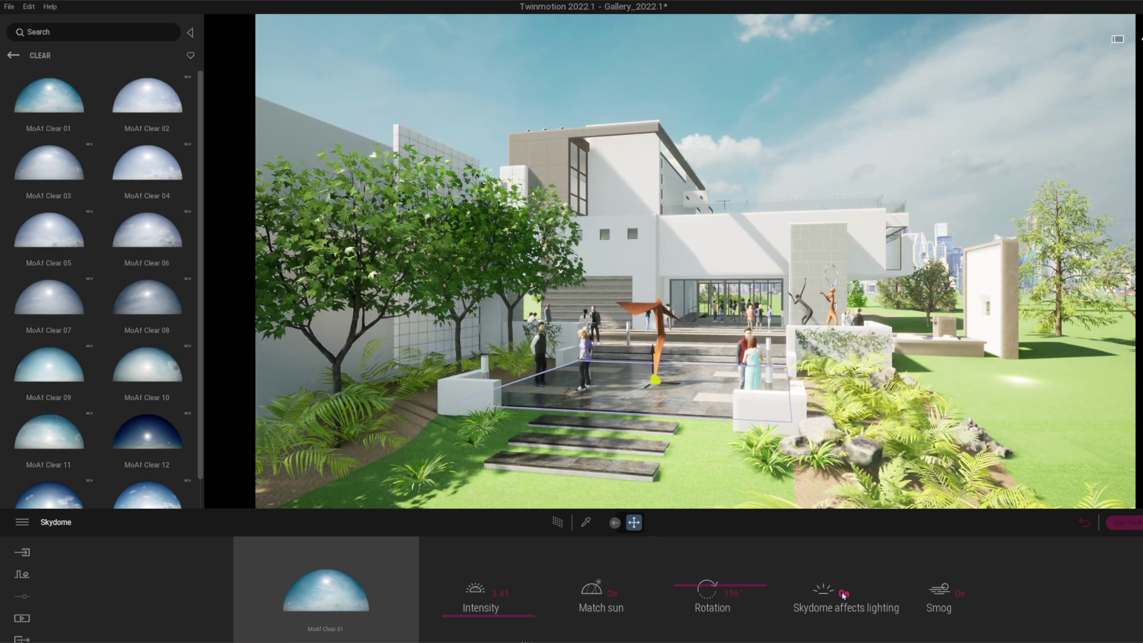
pyautogui.click(844, 595)
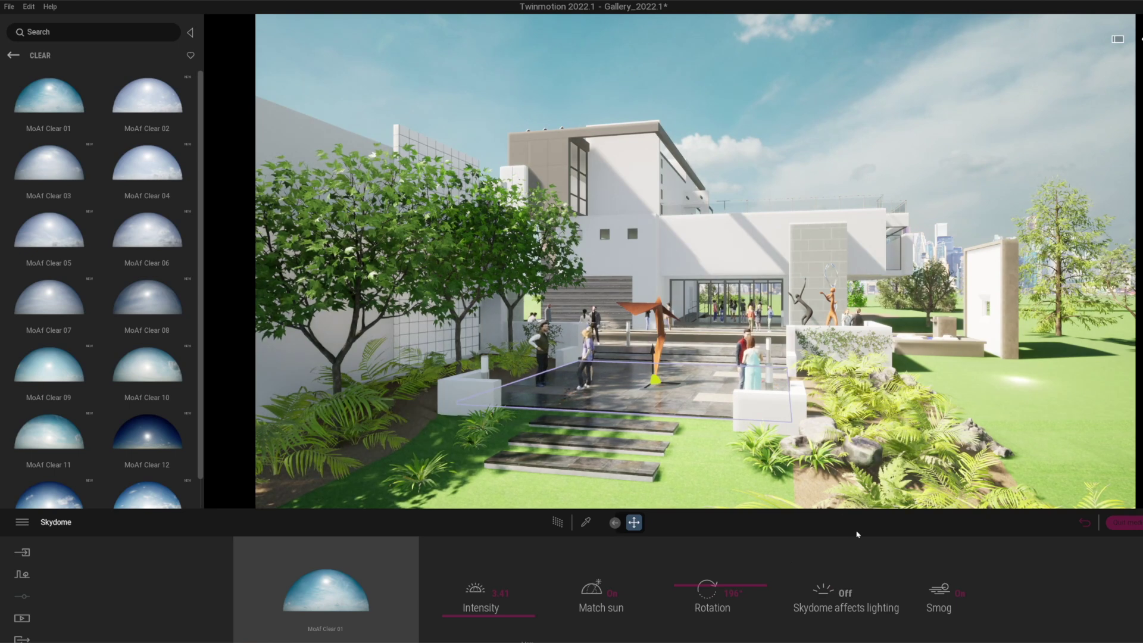
pyautogui.click(958, 594)
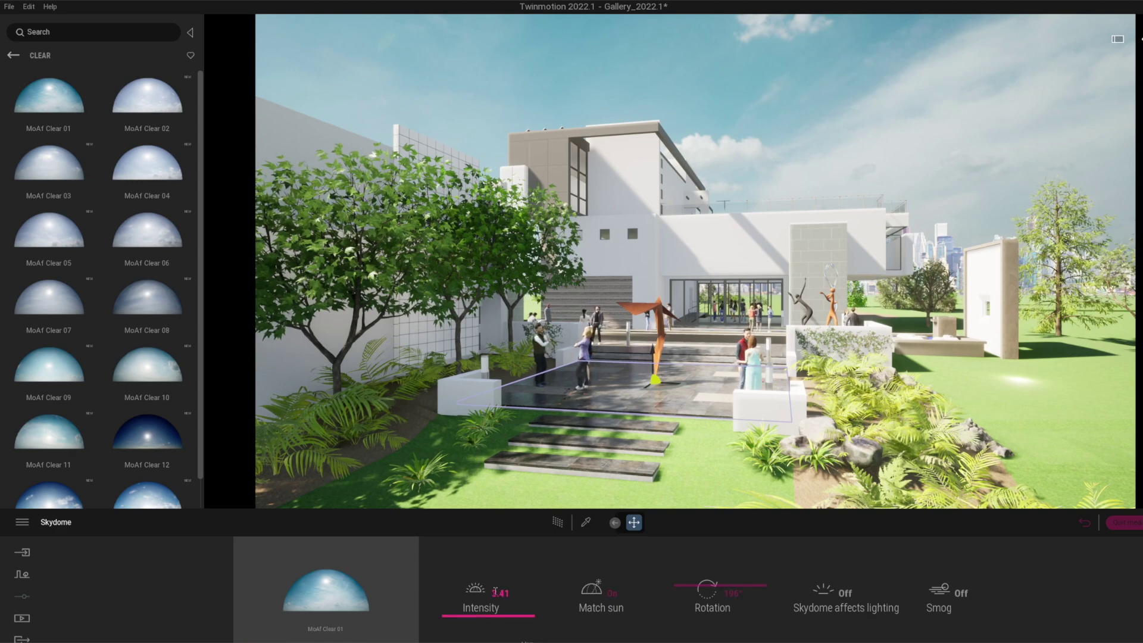
pyautogui.click(557, 523)
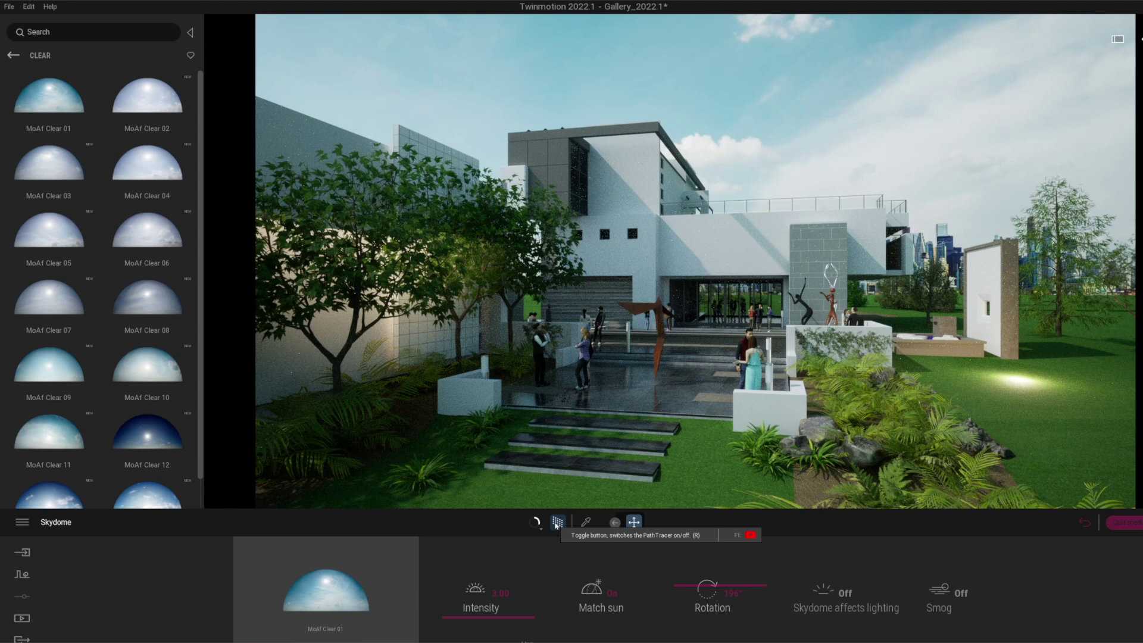
# Step: Keep the path tracer on so the Approach Day courtyard render converges cleanly
pyautogui.click(535, 524)
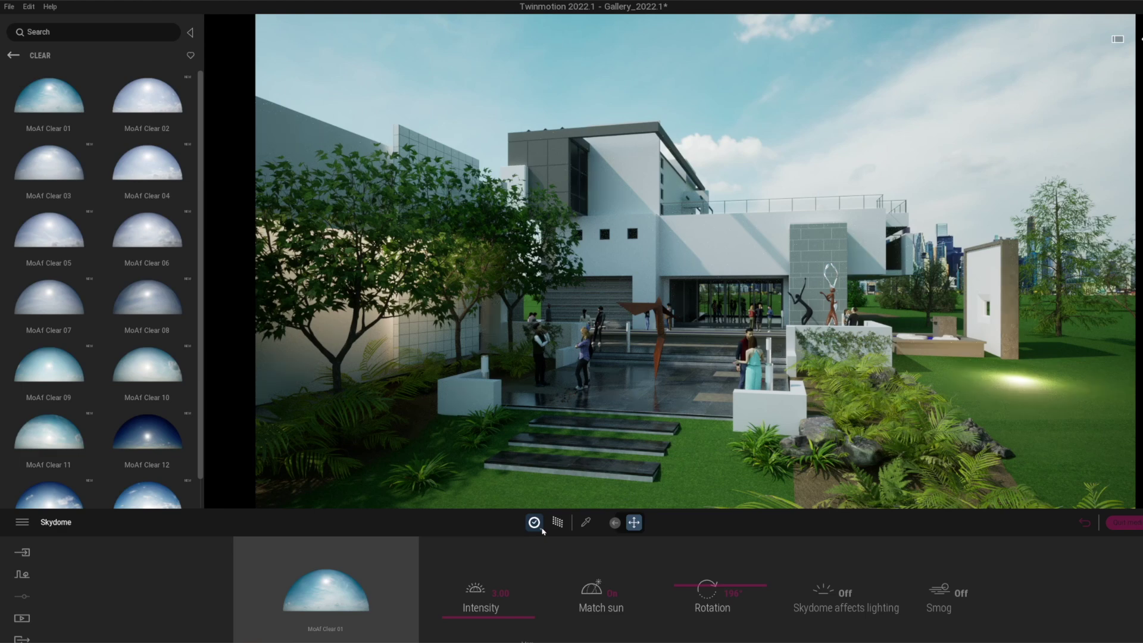
# Step: Browse the Overcast skydomes, then sign in to Epic Games from the File menu and confirm
pyautogui.click(13, 55)
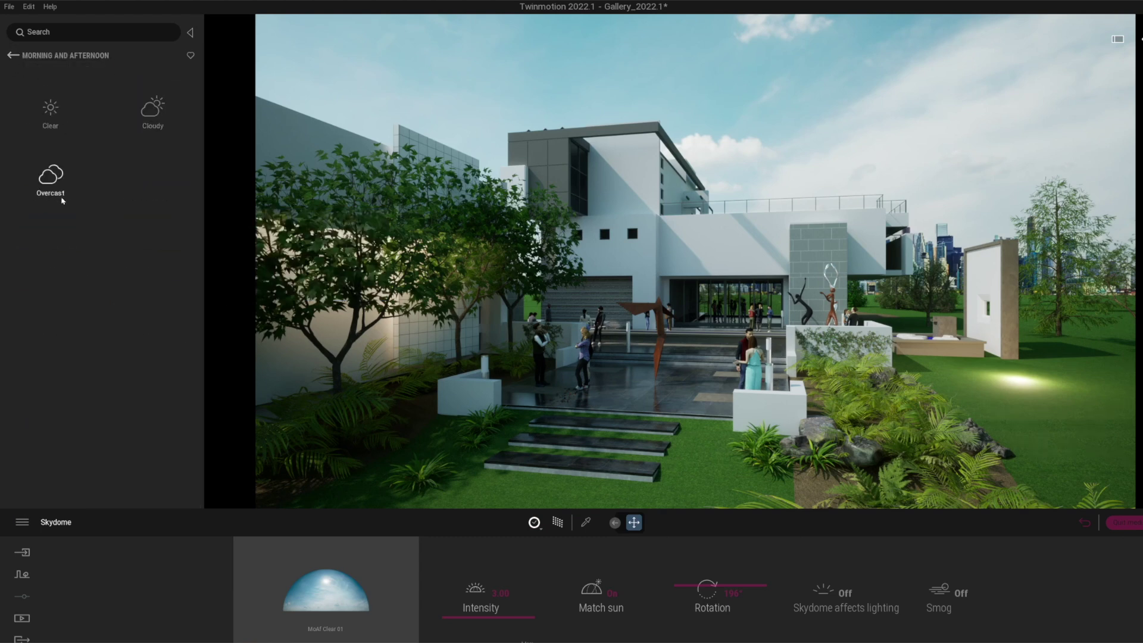
pyautogui.click(51, 176)
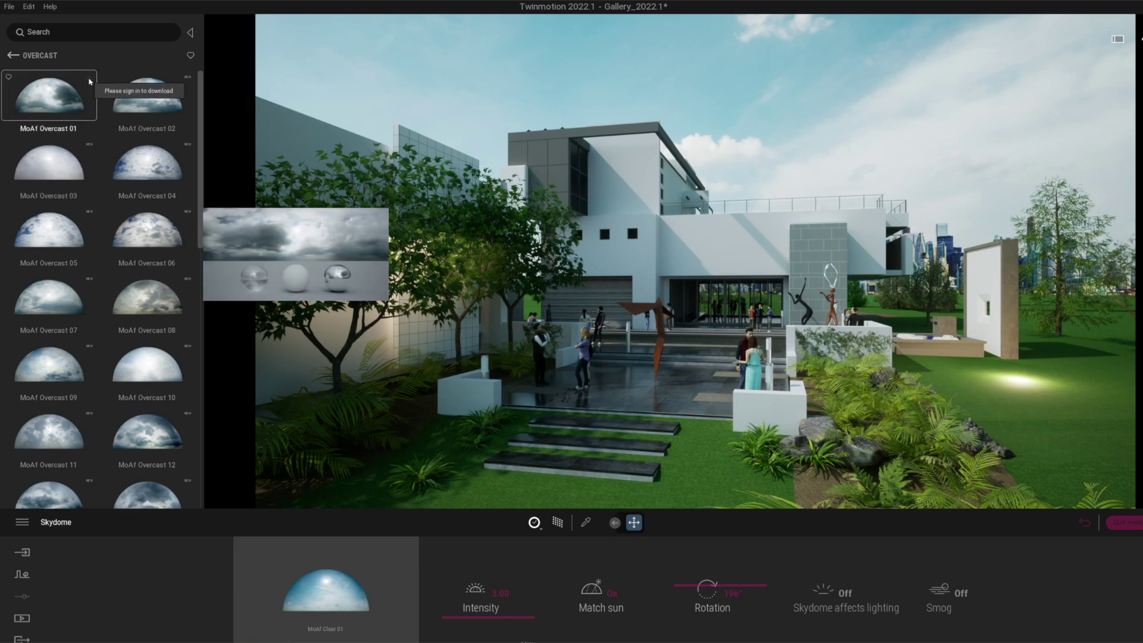
pyautogui.click(9, 7)
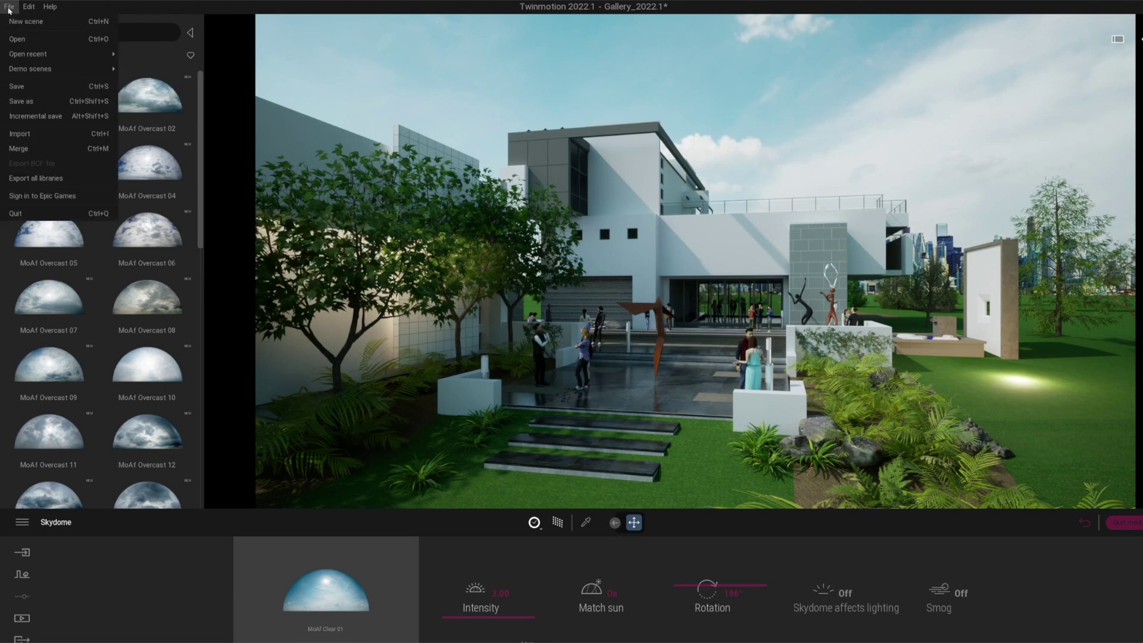
pyautogui.click(42, 195)
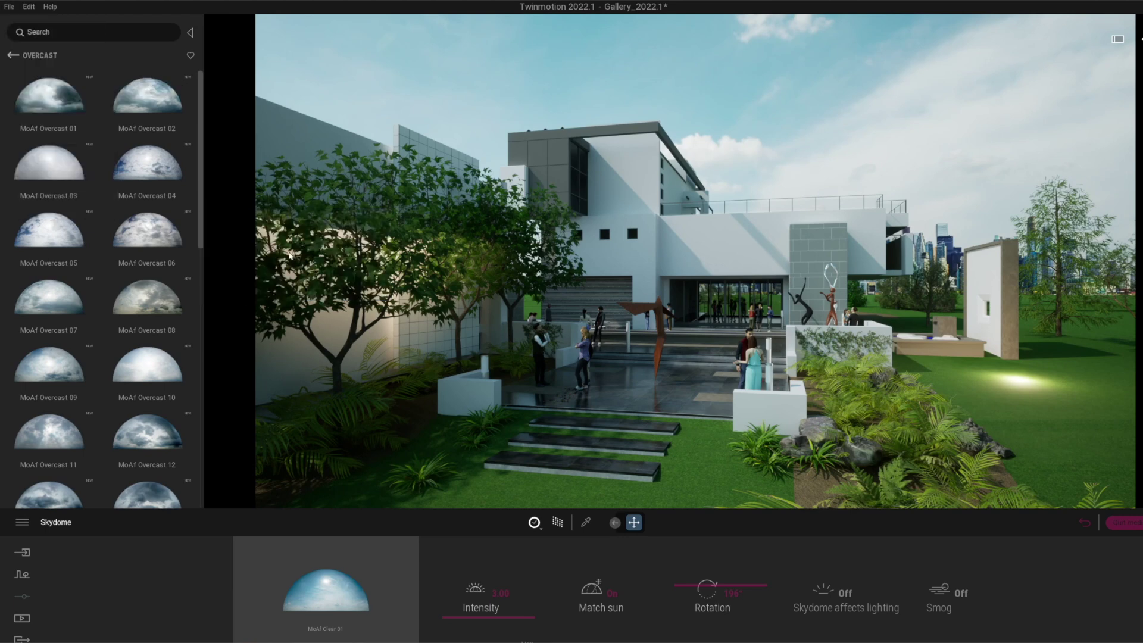
pyautogui.click(671, 364)
pyautogui.moveTo(77, 76)
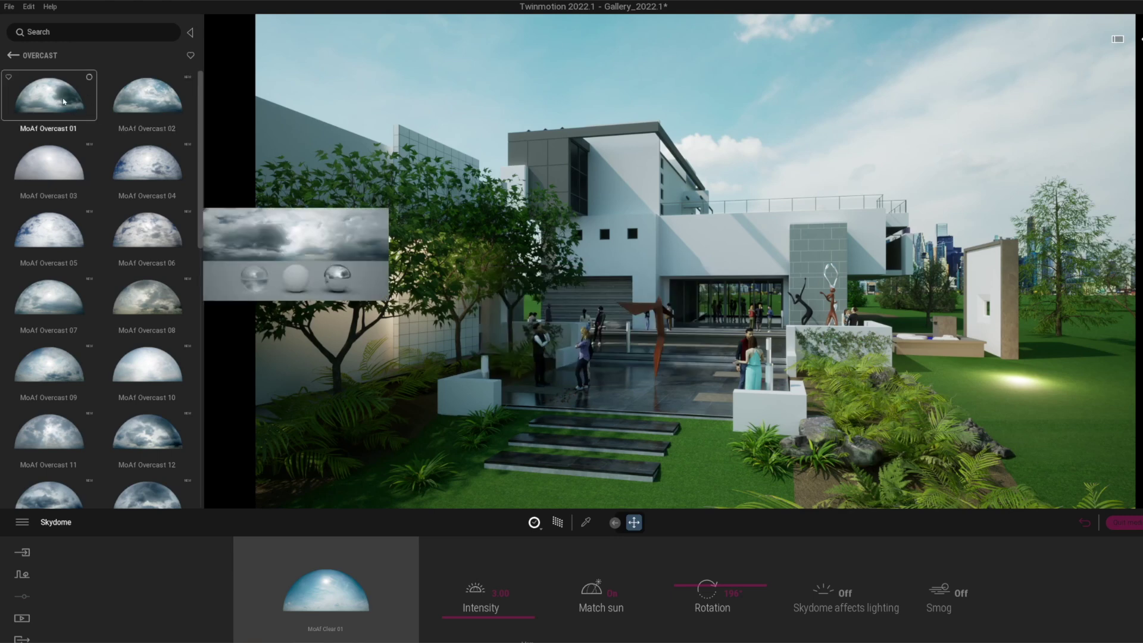
# Step: Drag MoAf Cloudy 01 from the Cloudy skydomes into the scene
pyautogui.click(12, 54)
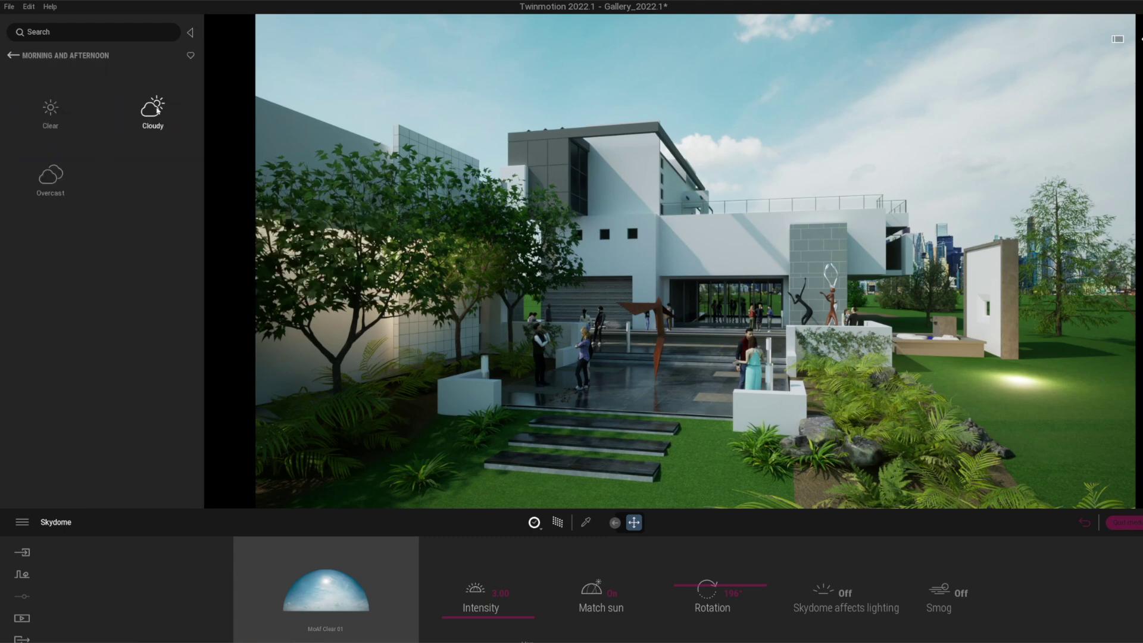
pyautogui.click(157, 111)
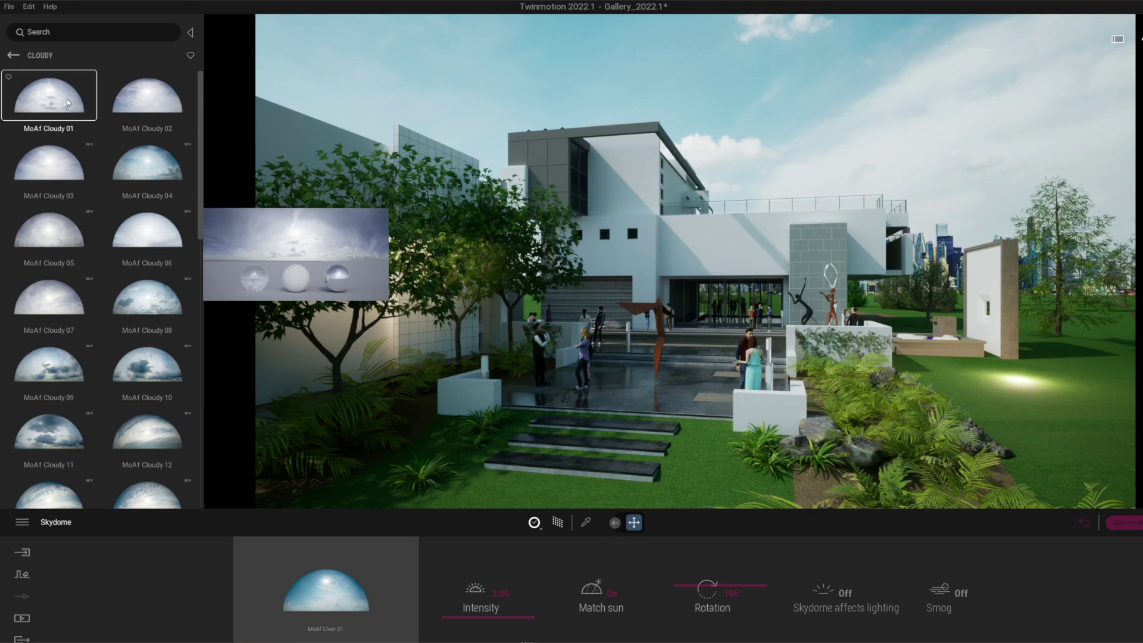
pyautogui.moveTo(54, 106); pyautogui.dragTo(768, 152)
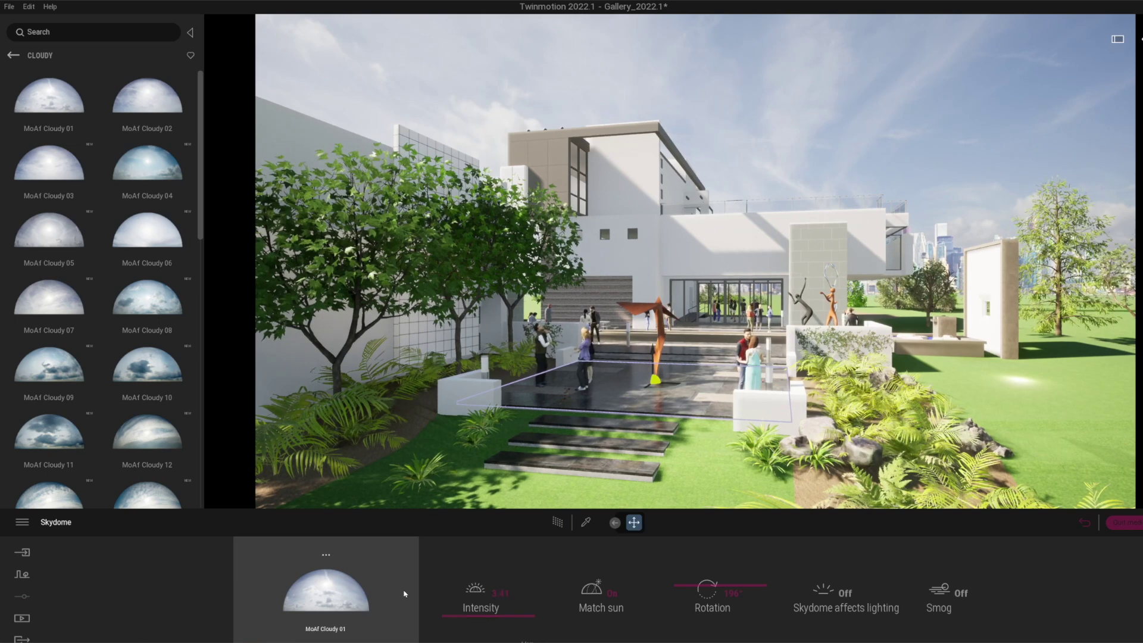
# Step: In Media, jump the camera to the Approach Day image view
pyautogui.moveTo(376, 561)
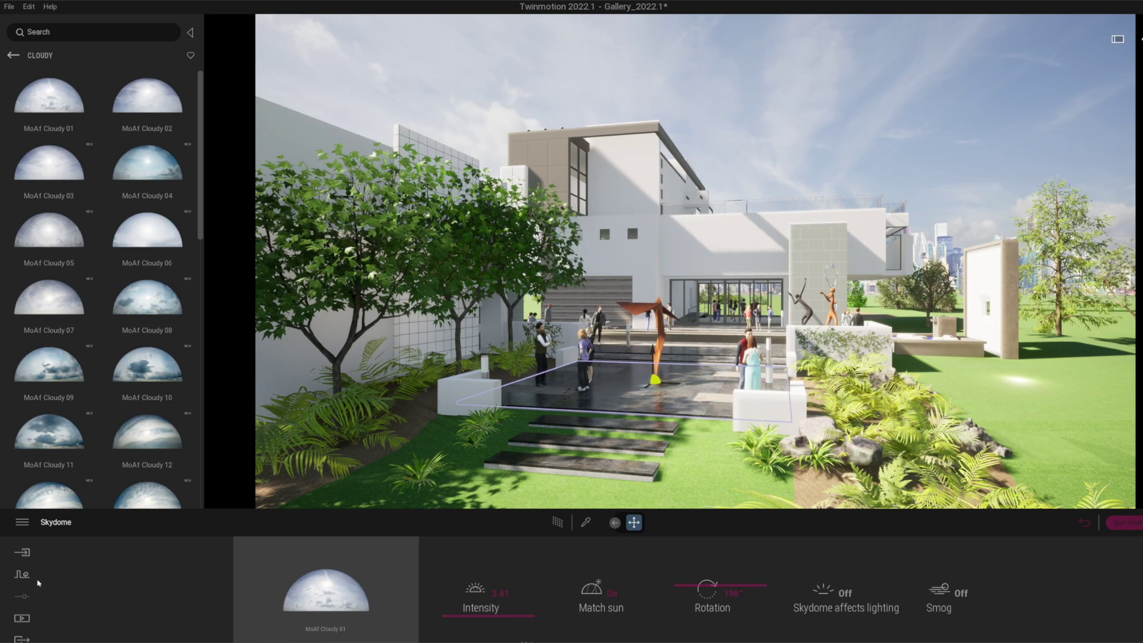
pyautogui.click(22, 618)
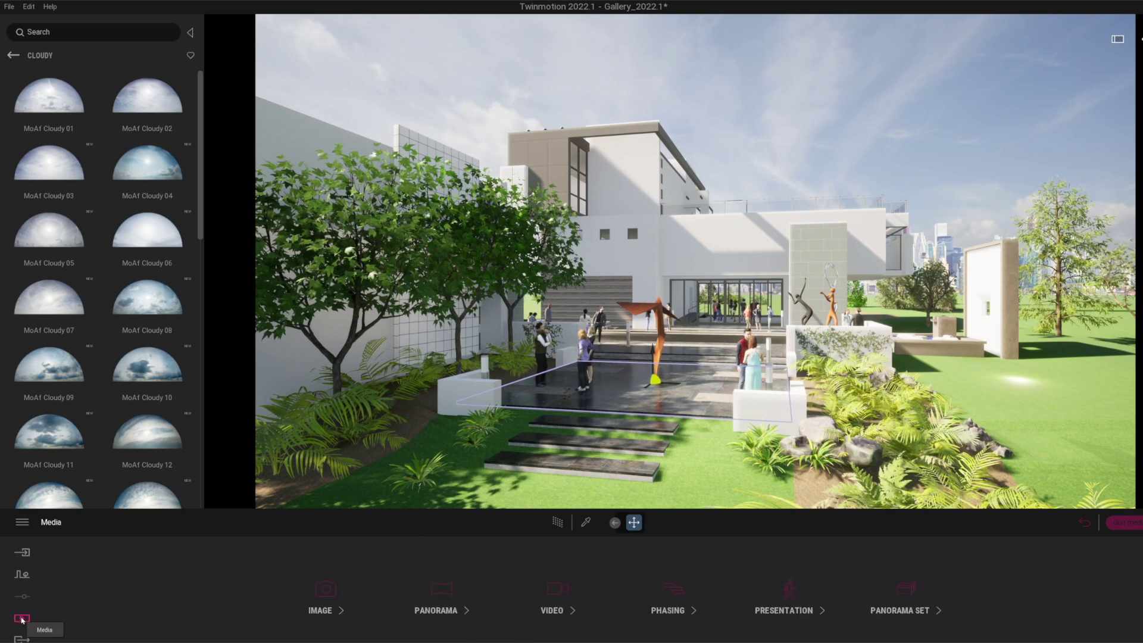
pyautogui.click(328, 592)
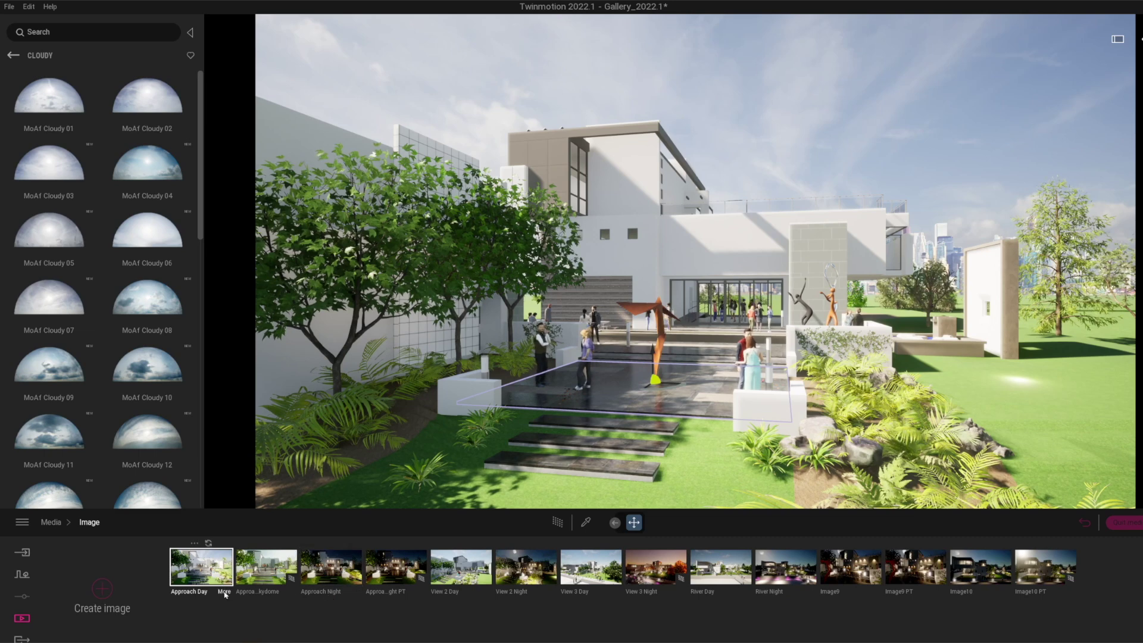
pyautogui.click(211, 573)
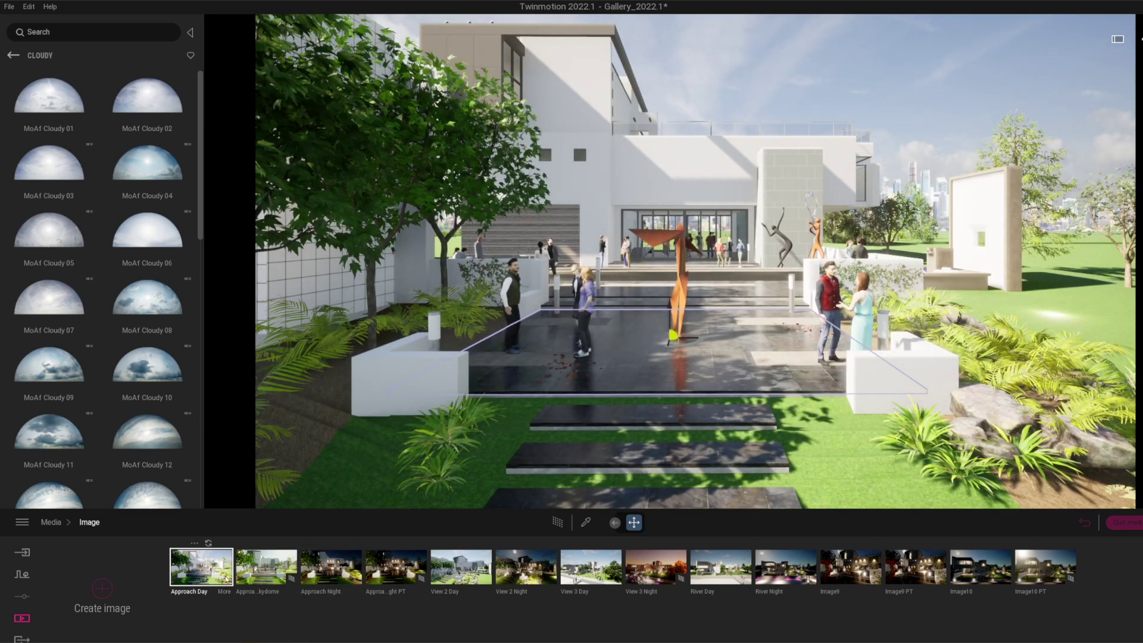
# Step: In Approach Day's Lighting settings, toggle the Skydome off and back on
pyautogui.click(223, 592)
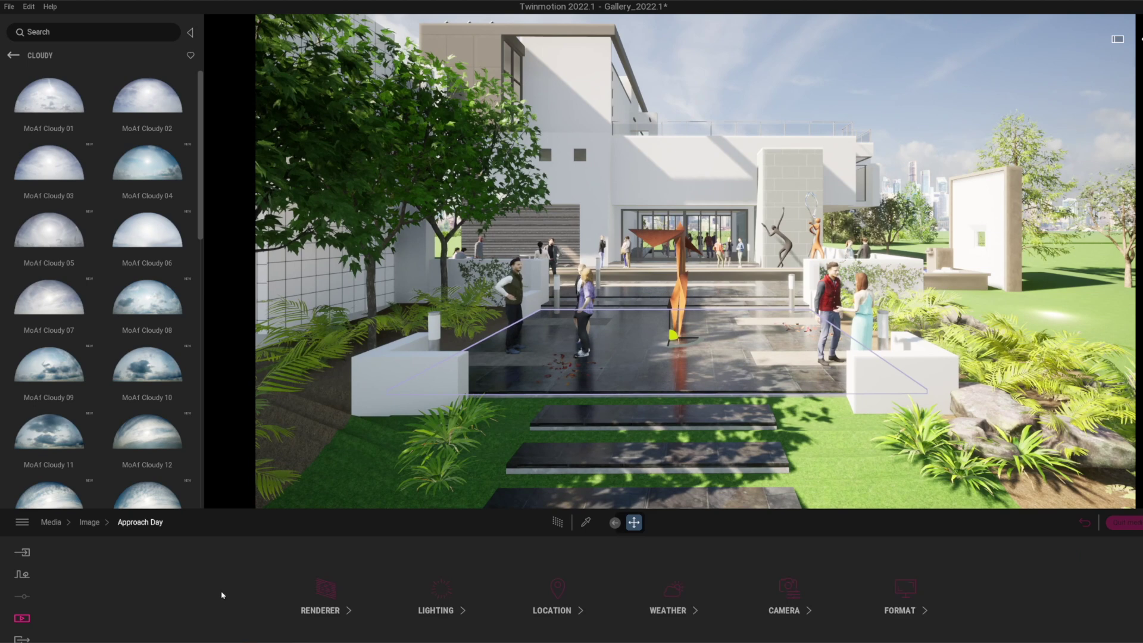
pyautogui.click(324, 589)
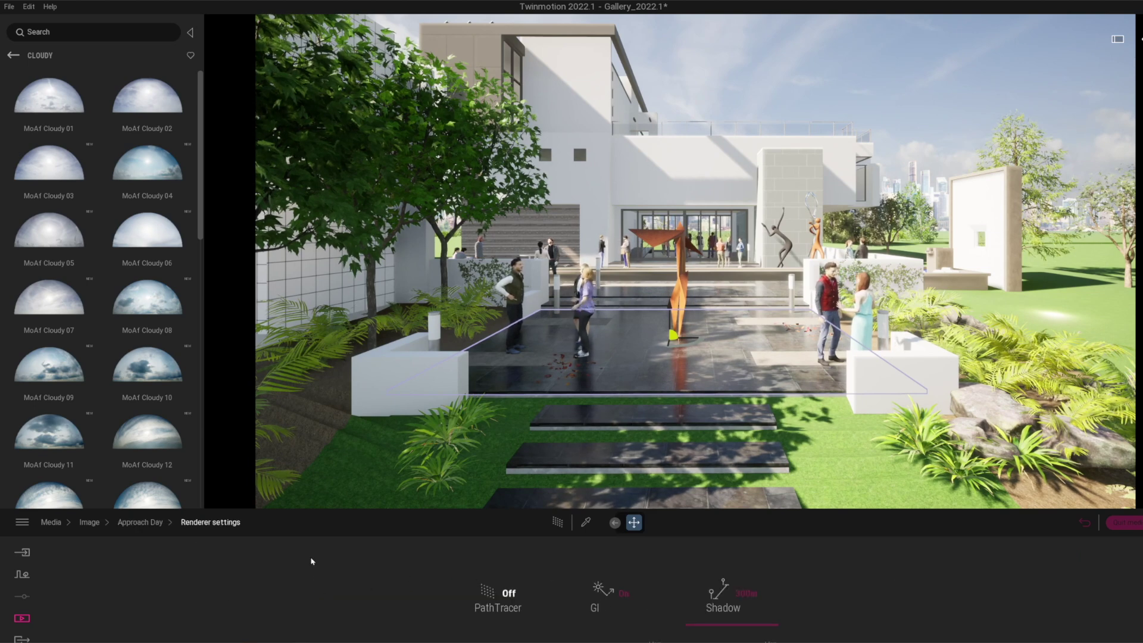
pyautogui.click(140, 522)
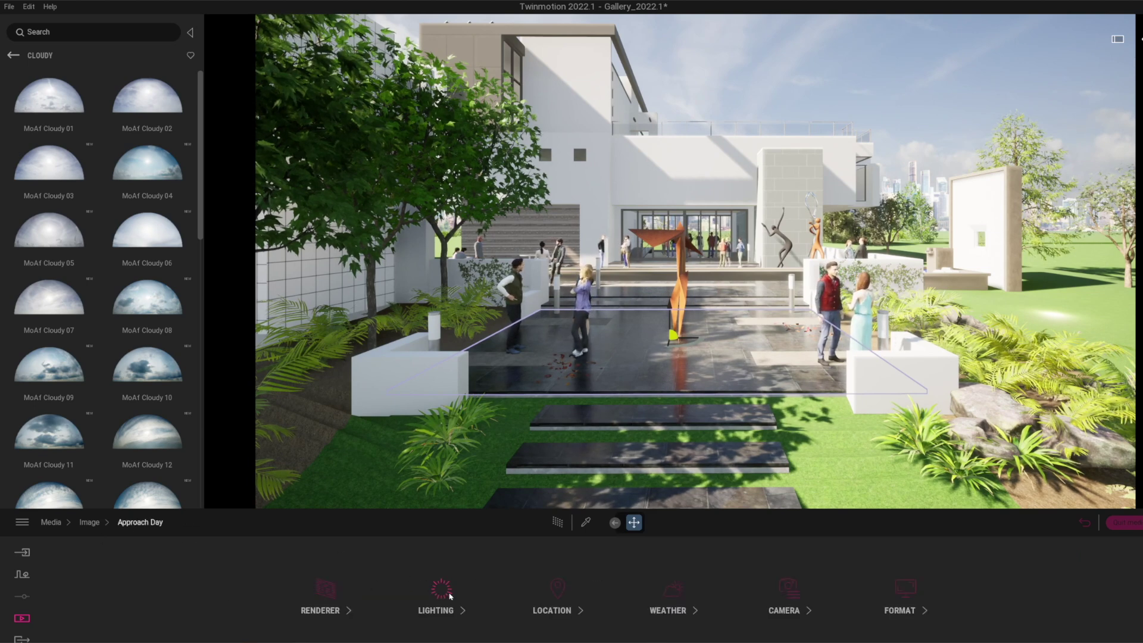
pyautogui.click(440, 589)
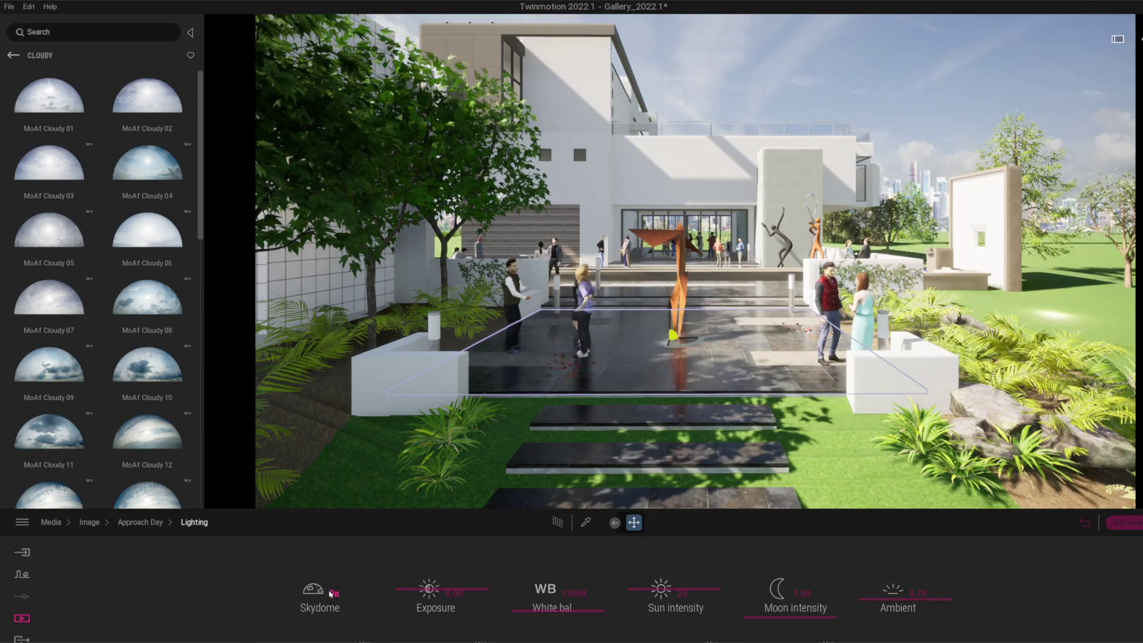
pyautogui.click(332, 593)
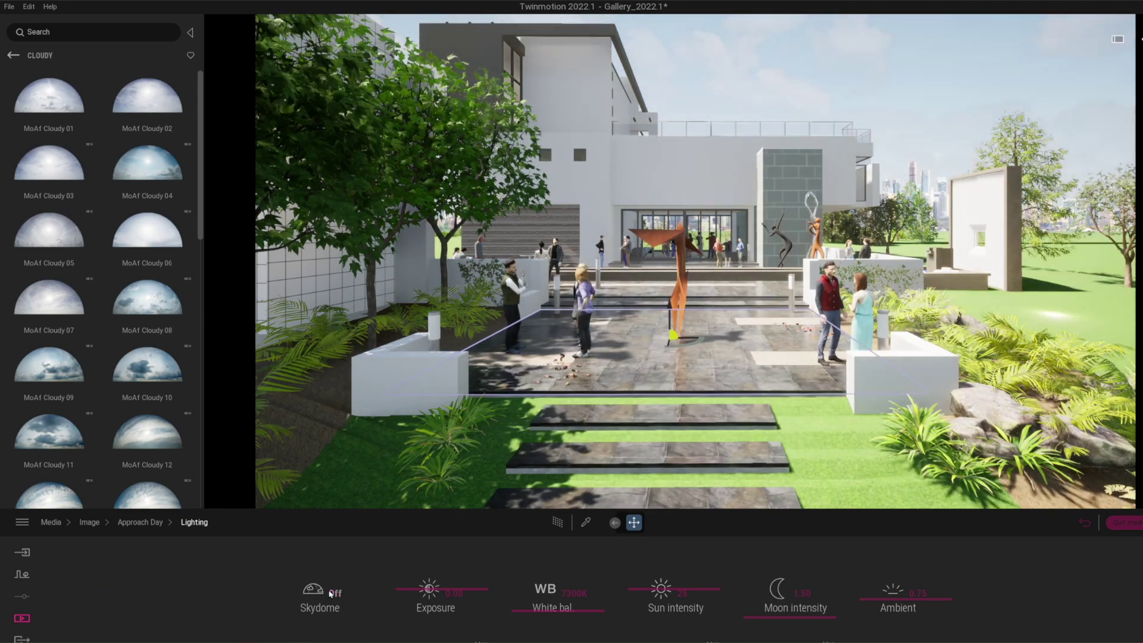
pyautogui.click(333, 593)
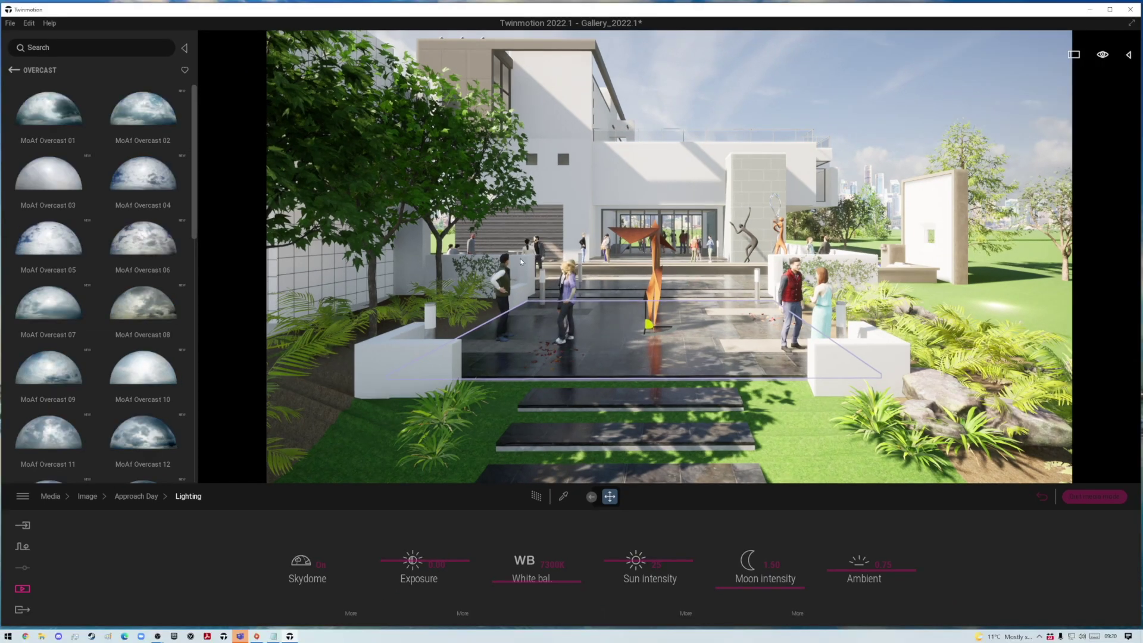
# Step: Set MoAf Overcast 01 intensity to 5.45, let the skydome light the scene, and rotate the sky
pyautogui.moveTo(98, 96)
pyautogui.moveTo(47, 119)
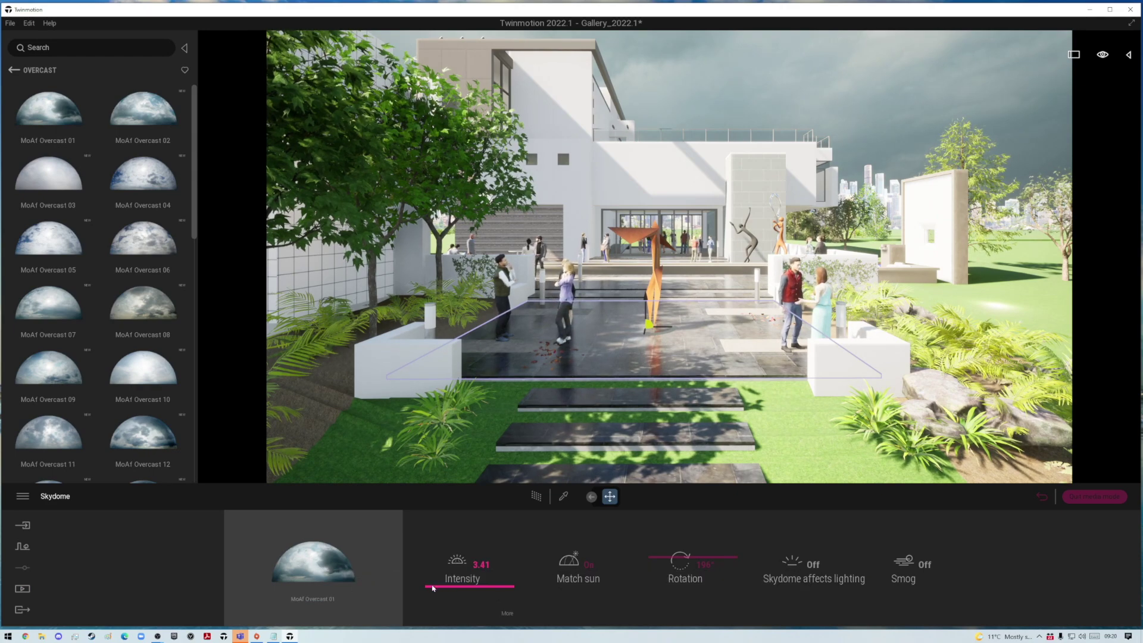
pyautogui.moveTo(432, 587); pyautogui.dragTo(456, 577)
pyautogui.moveTo(660, 558)
pyautogui.mouseDown()
pyautogui.moveTo(660, 581)
pyautogui.moveTo(652, 561)
pyautogui.moveTo(652, 574)
pyautogui.mouseUp()
pyautogui.click(813, 564)
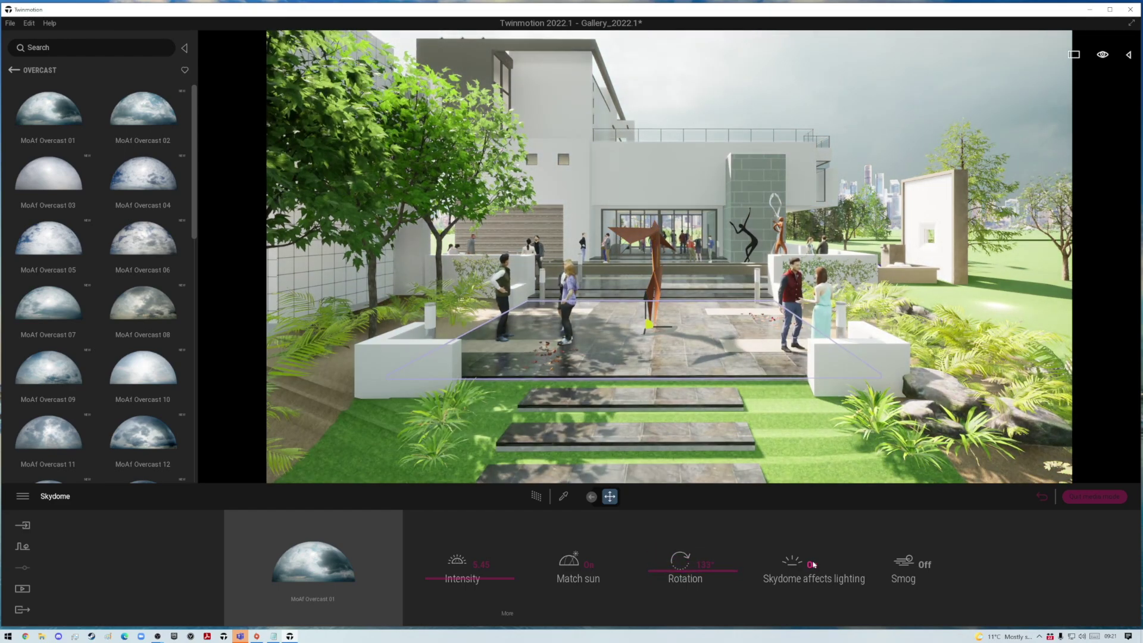
pyautogui.moveTo(666, 570); pyautogui.dragTo(656, 552)
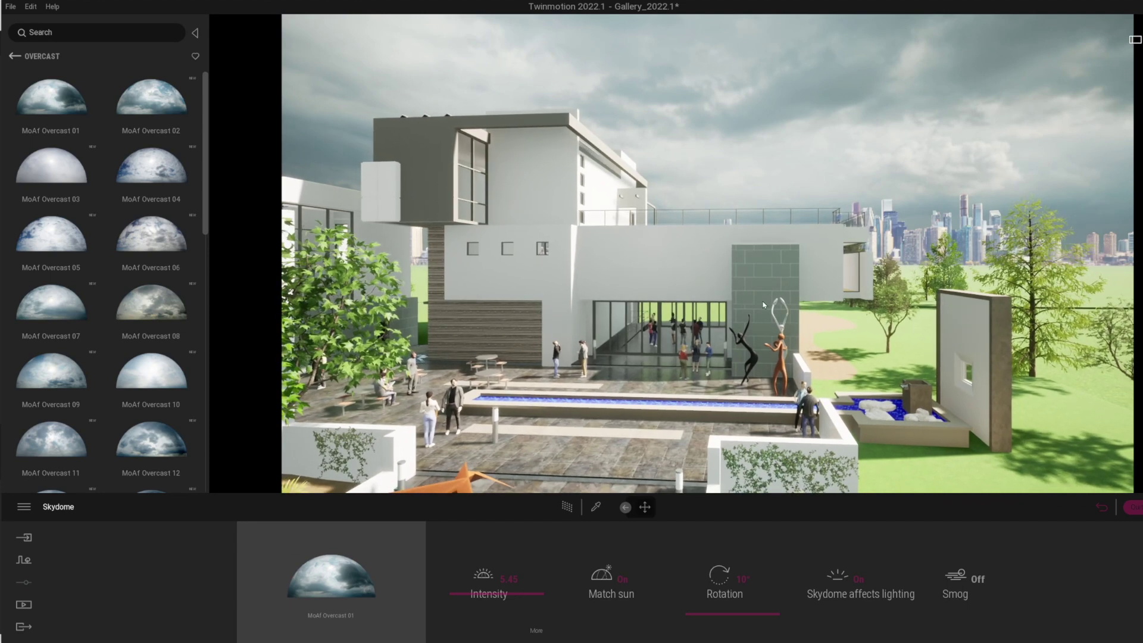
# Step: Load air_museum_playground_4k.exr from the D: drive HDRI folder as the skydome and rotate it to 100°
pyautogui.moveTo(328, 584)
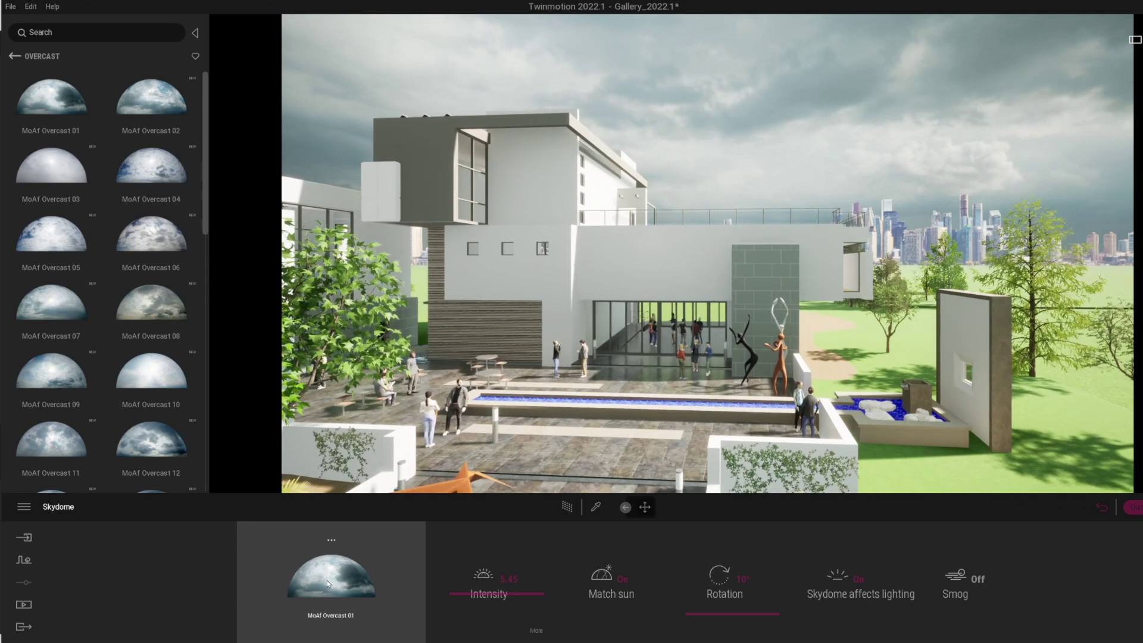
pyautogui.click(331, 542)
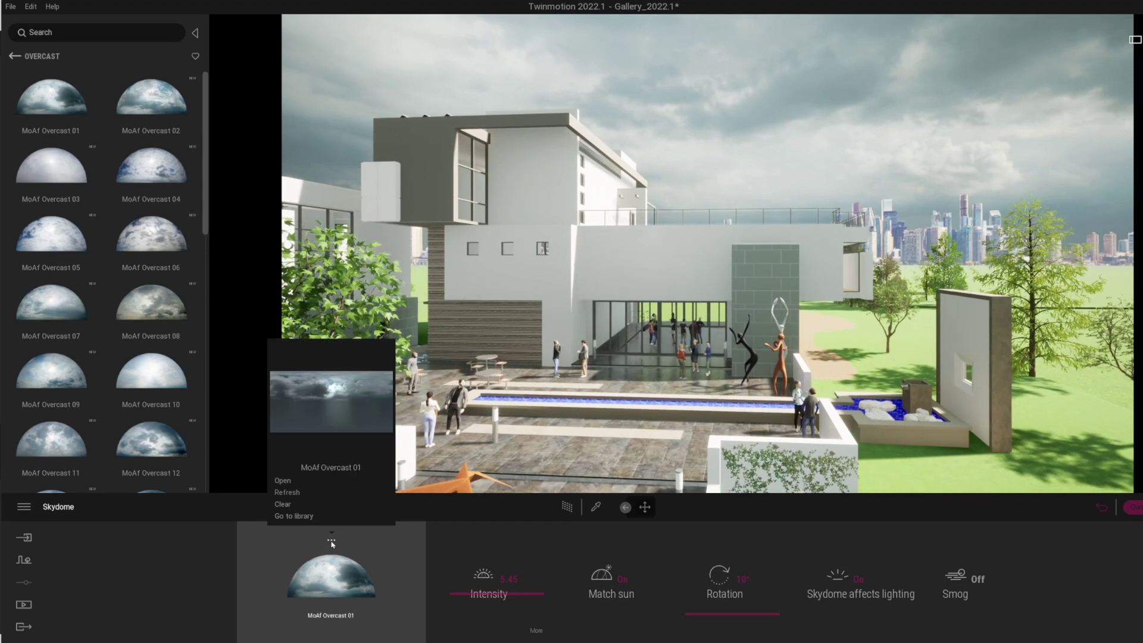
pyautogui.click(284, 481)
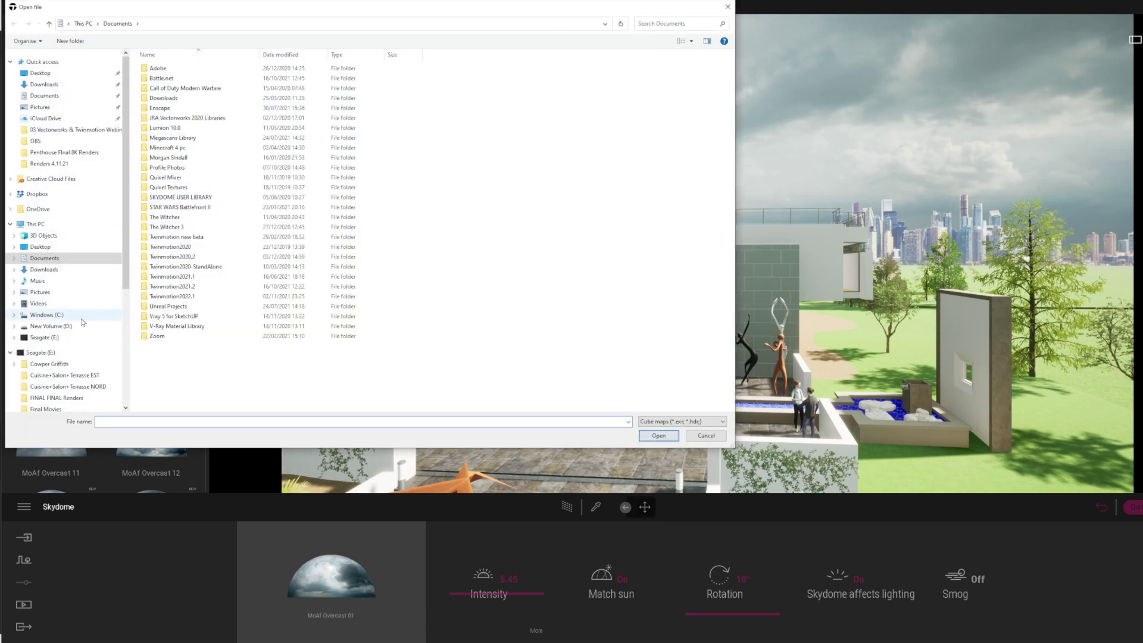
pyautogui.click(81, 325)
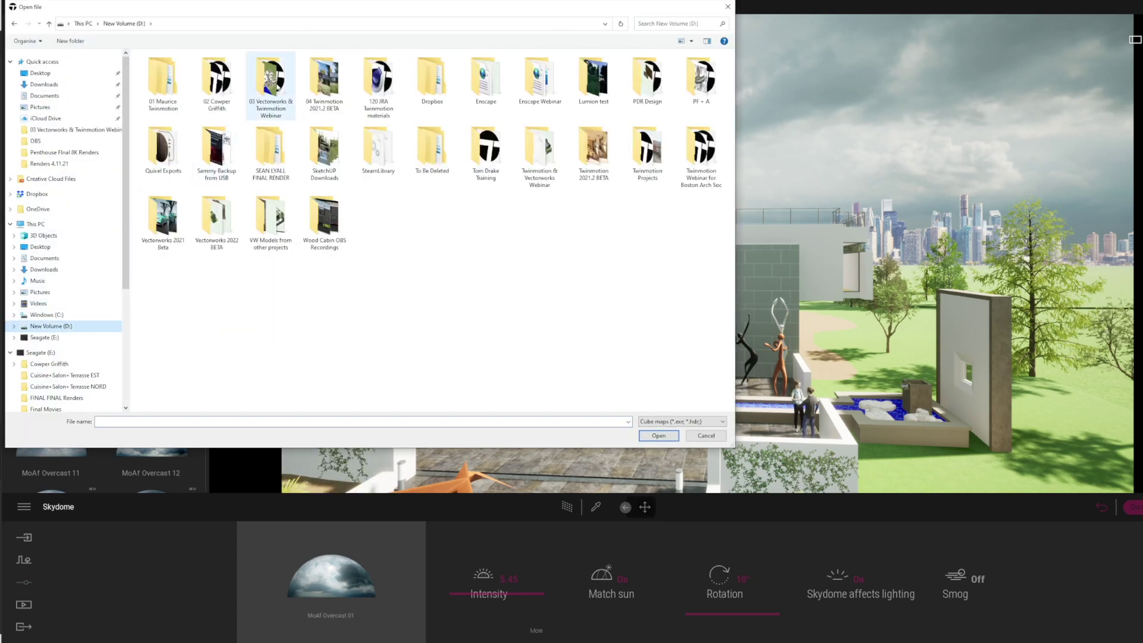
pyautogui.doubleClick(278, 87)
pyautogui.click(156, 71)
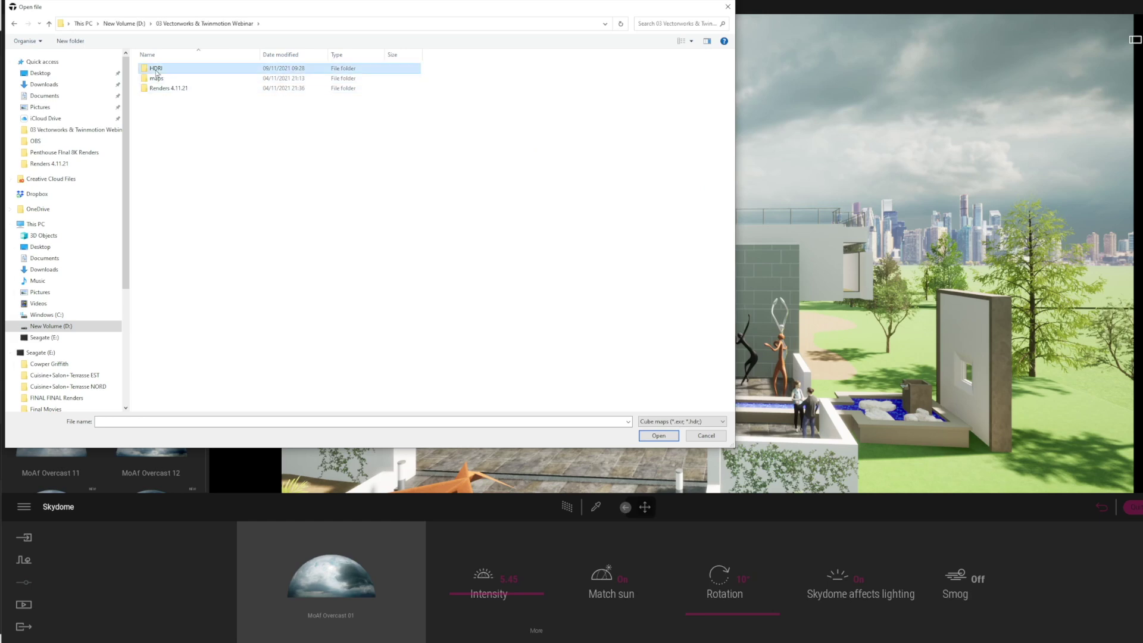
pyautogui.doubleClick(156, 72)
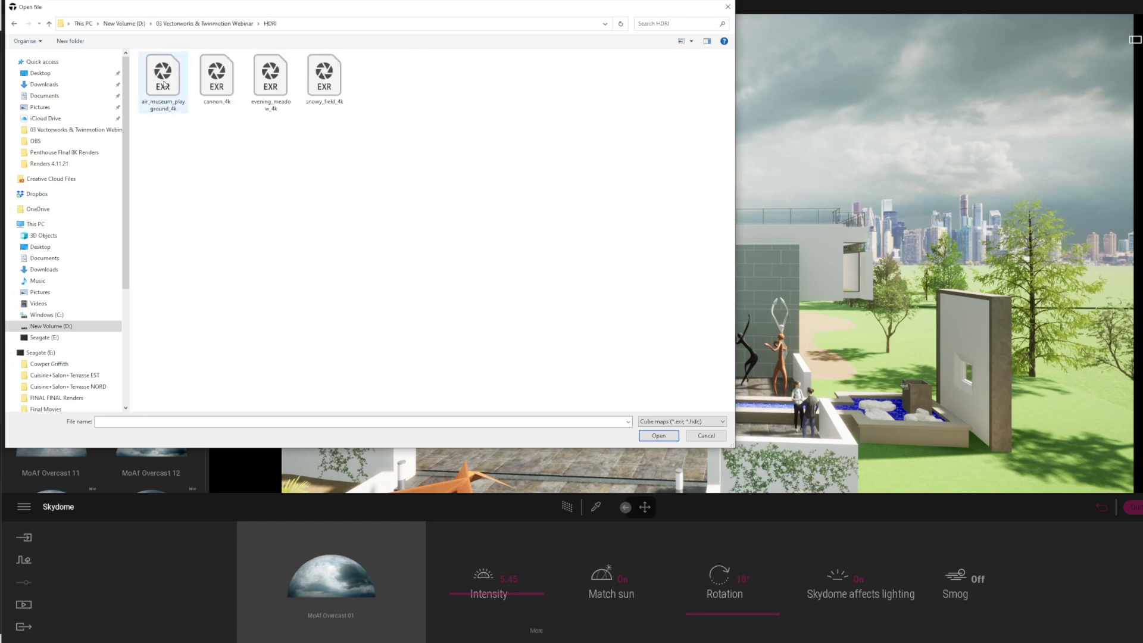
pyautogui.doubleClick(163, 80)
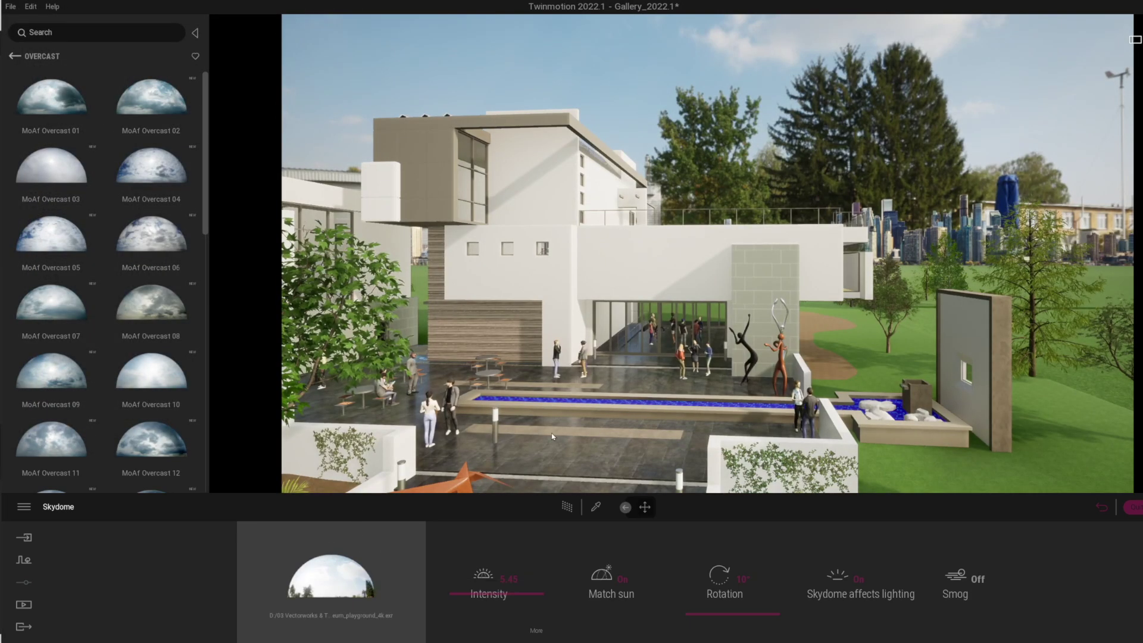
pyautogui.moveTo(703, 615); pyautogui.dragTo(684, 596)
# Step: Swap the skydome to cannon_4k.exr and rotate it from 92° to 174°
pyautogui.click(331, 540)
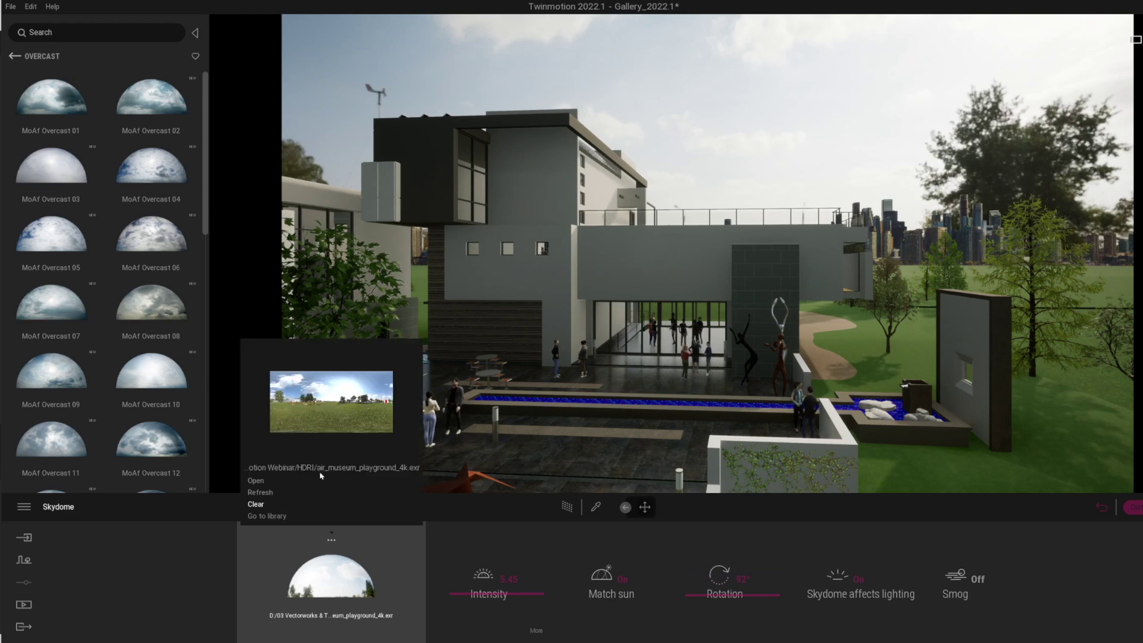
pyautogui.click(257, 481)
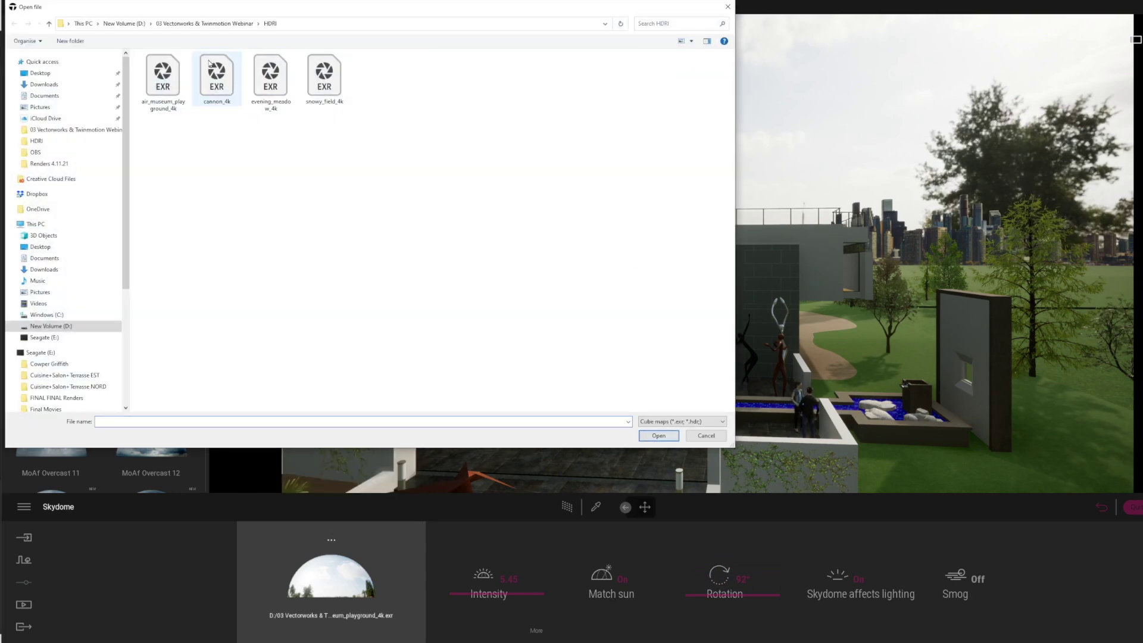
pyautogui.doubleClick(220, 80)
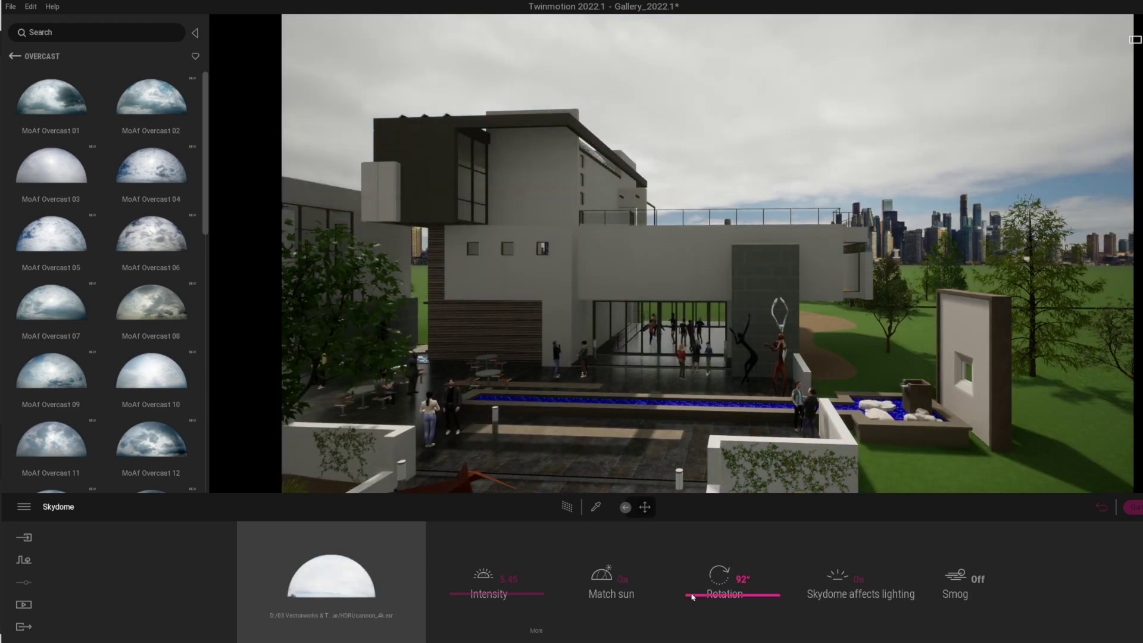
pyautogui.moveTo(693, 597); pyautogui.dragTo(699, 547)
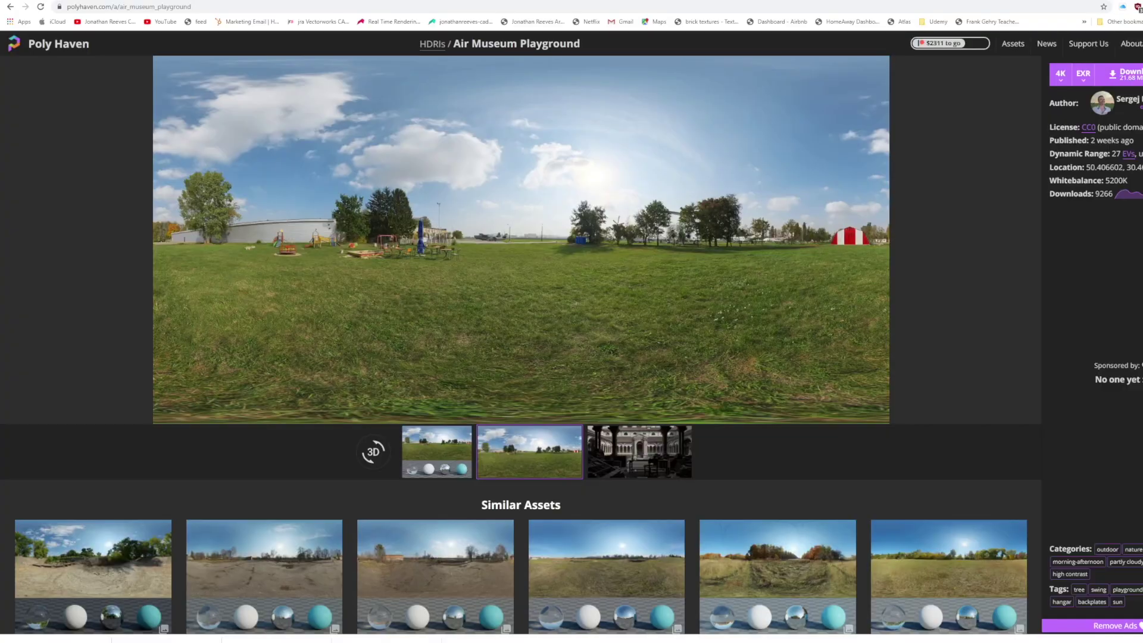
# Step: Go back to the All HDRIs listing on Poly Haven and open the Lauter Waterfall page
pyautogui.click(10, 7)
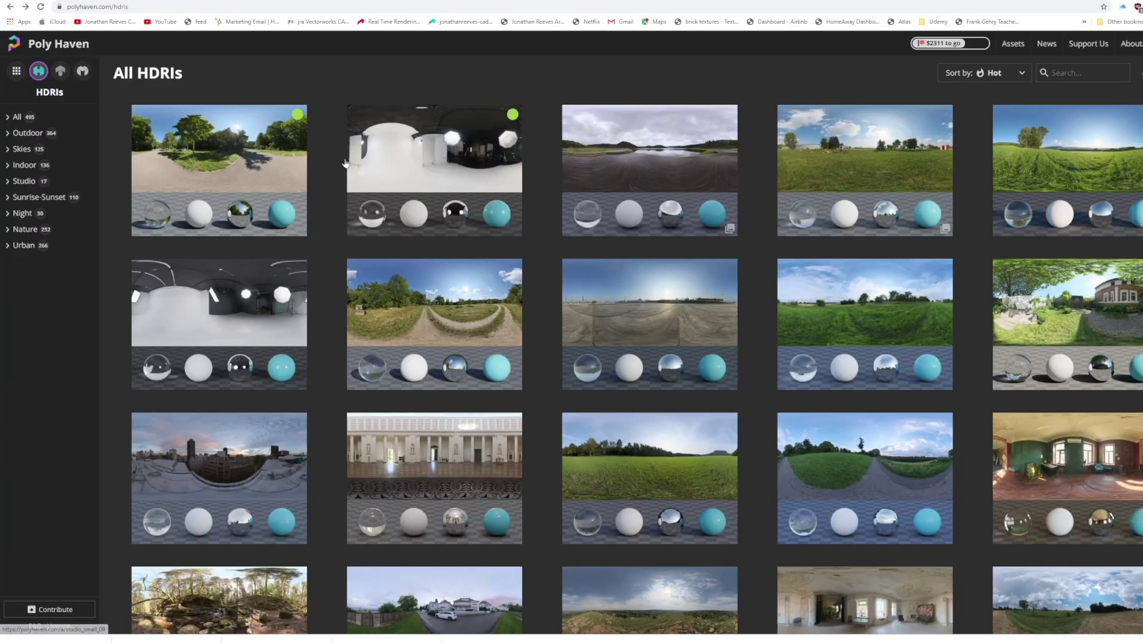
pyautogui.scroll(-15, 869, 303)
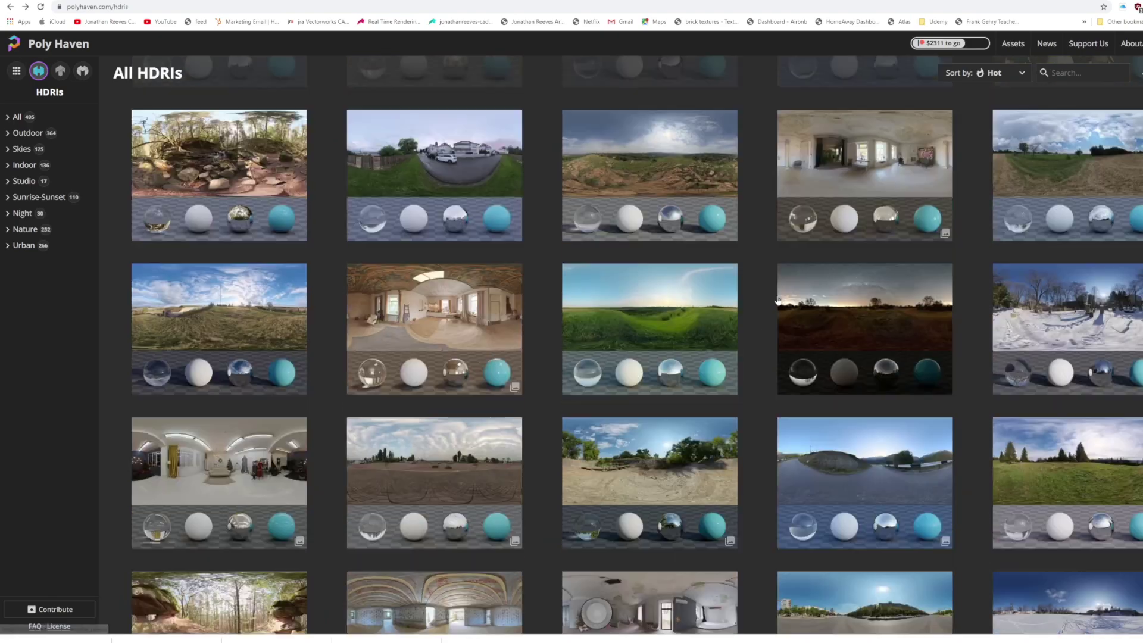
pyautogui.scroll(-10, 869, 304)
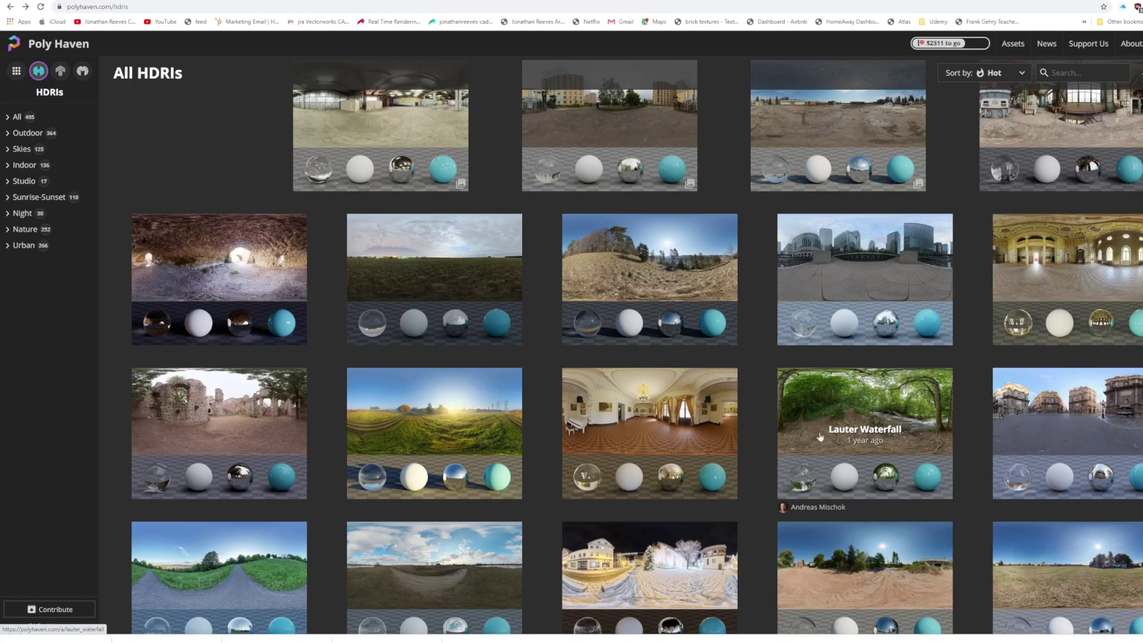
pyautogui.click(853, 416)
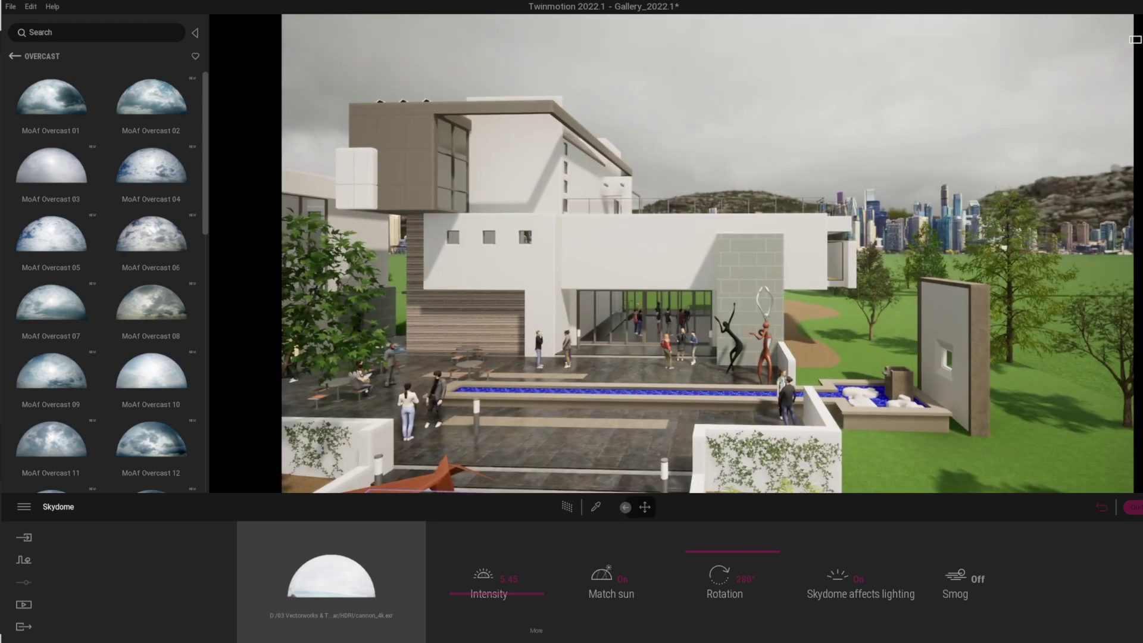
# Step: Apply MoAf Overcast 01 as the skydome at intensity 3.00 and turn on path tracing
pyautogui.moveTo(49, 108)
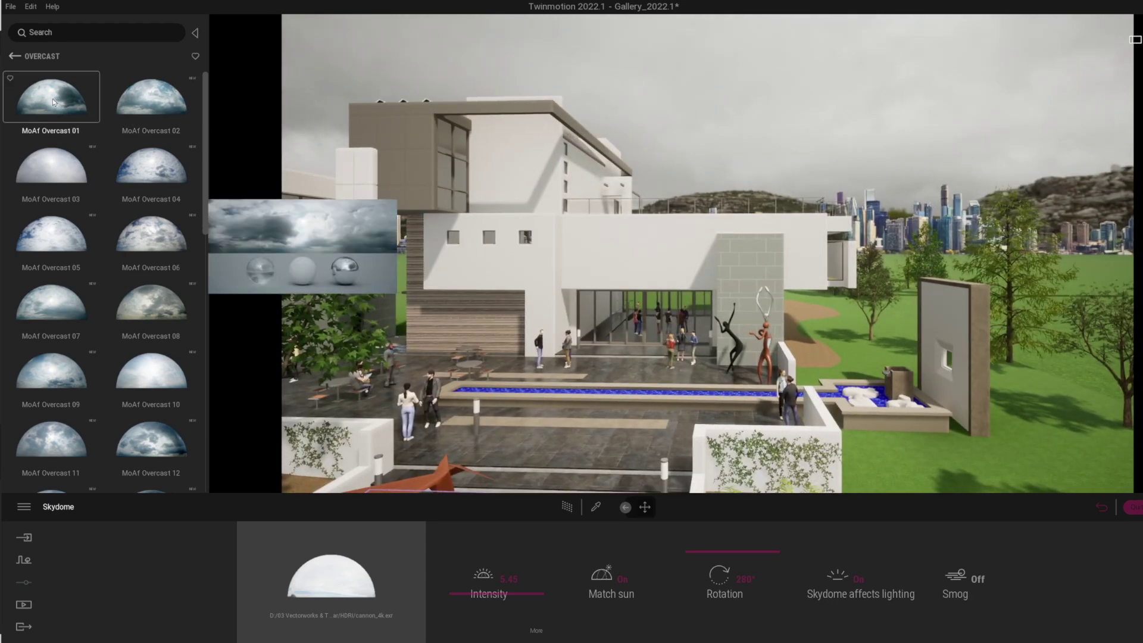
pyautogui.moveTo(53, 102); pyautogui.dragTo(335, 585)
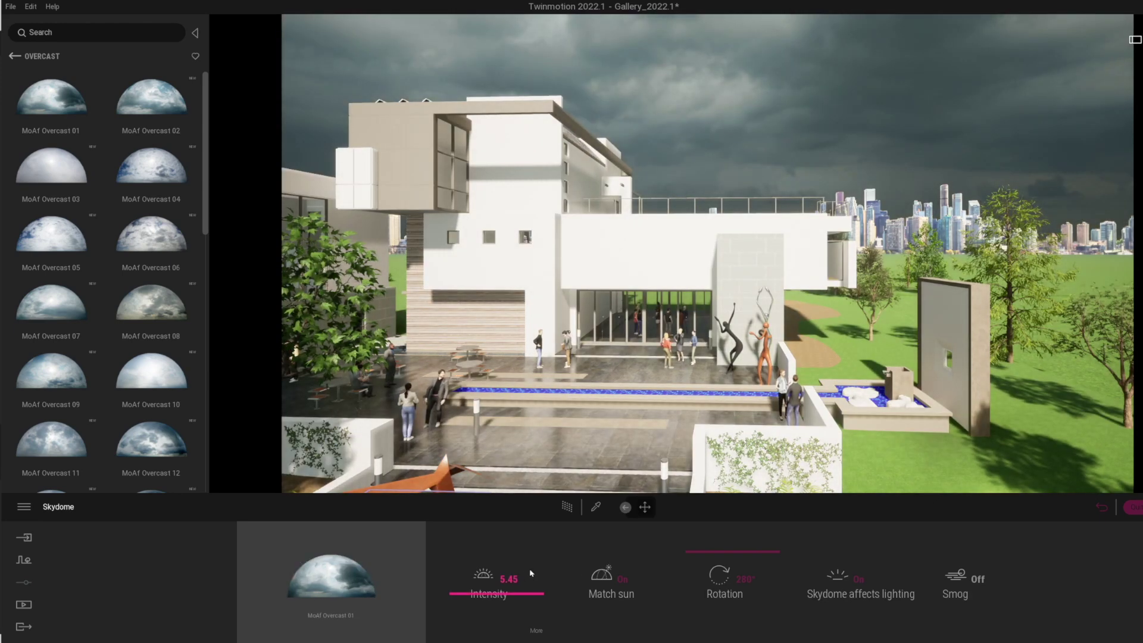
pyautogui.moveTo(457, 597); pyautogui.dragTo(456, 565)
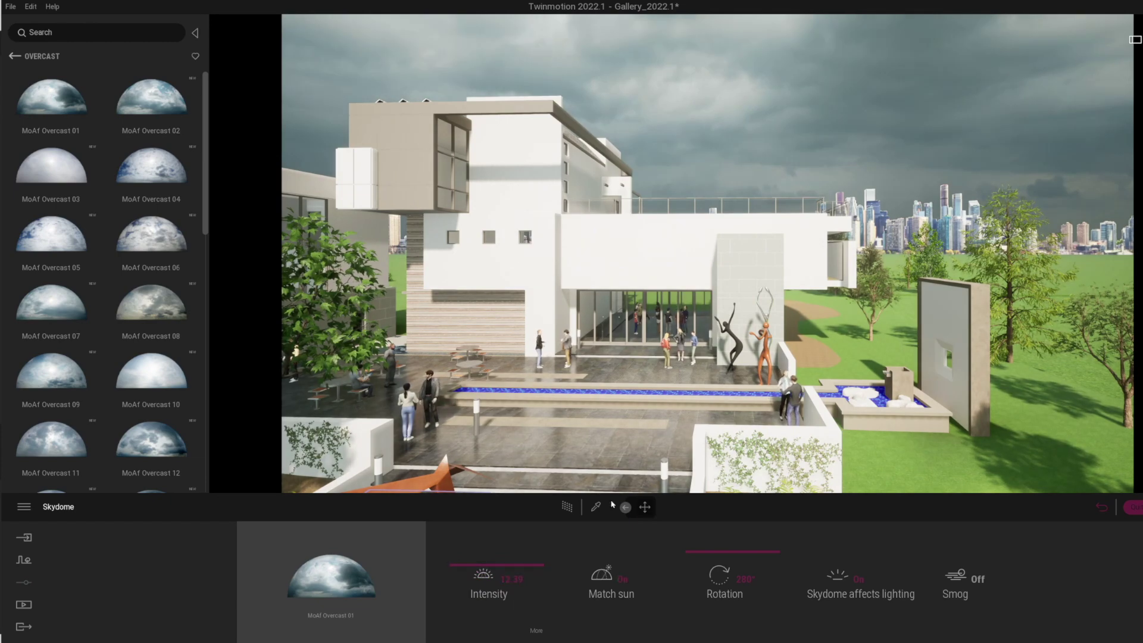
pyautogui.scroll(-5, 705, 410)
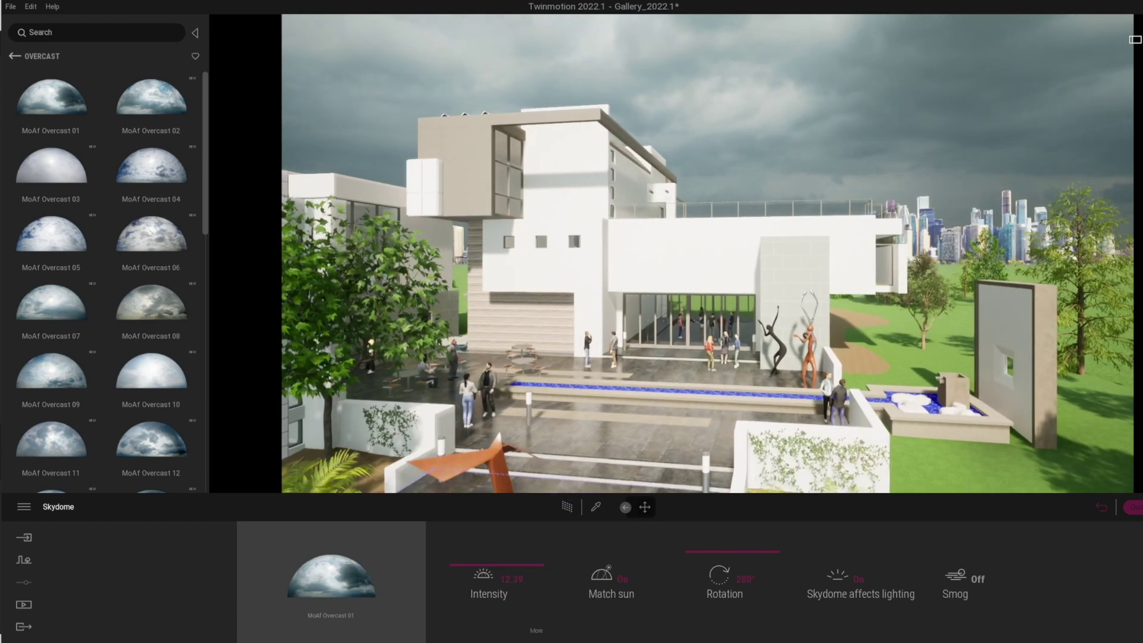
pyautogui.scroll(3, 700, 414)
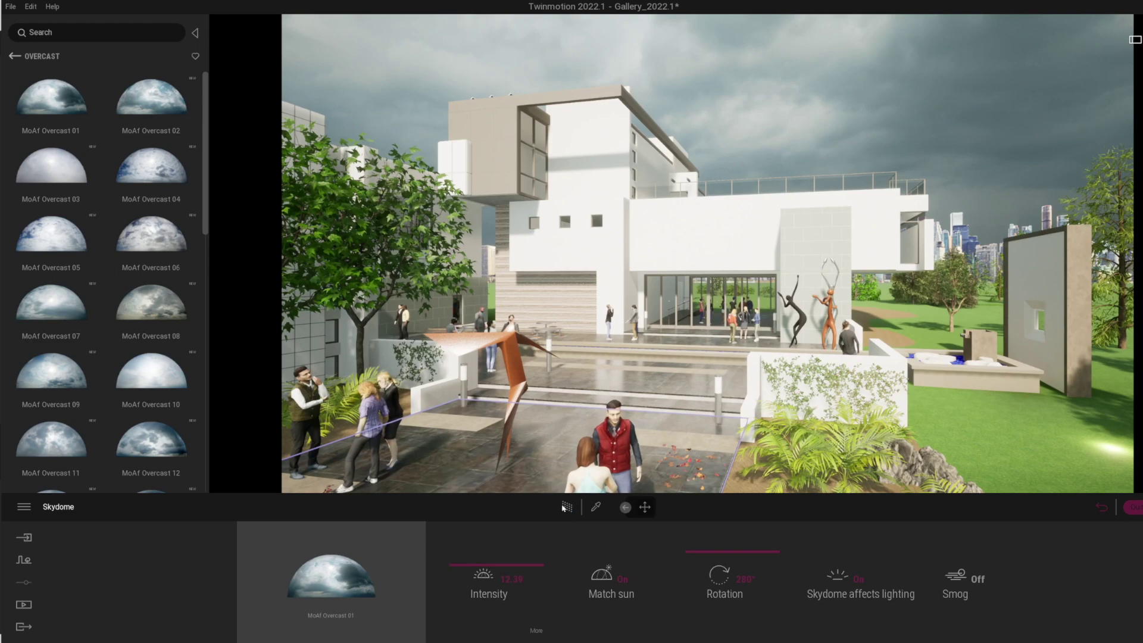
pyautogui.click(567, 507)
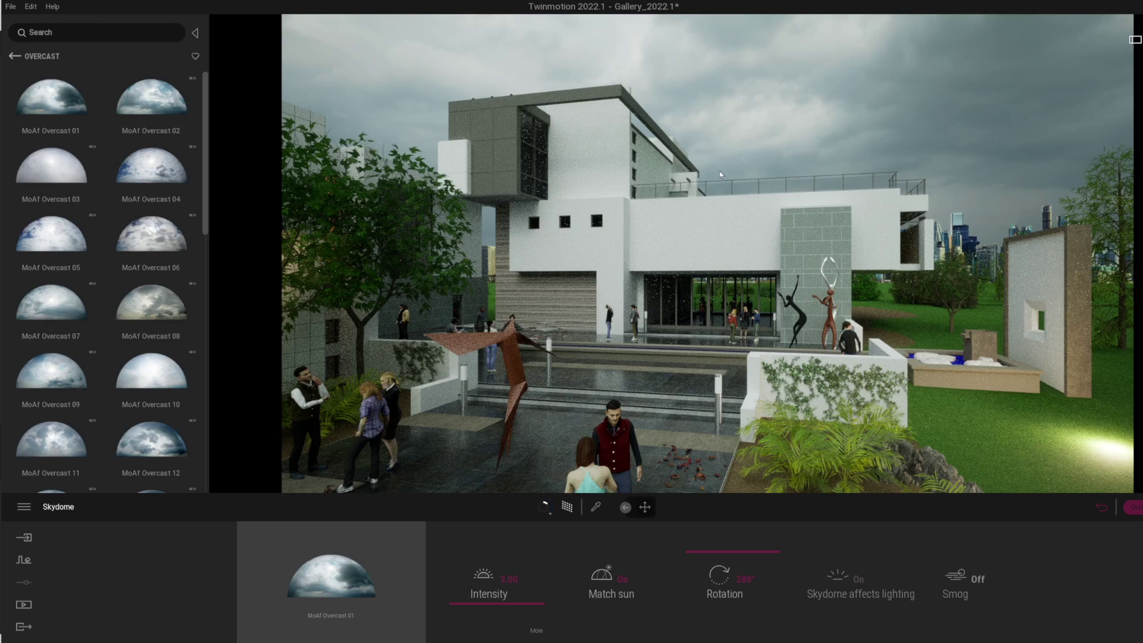
# Step: Set path tracing quality to Medium and path-trace the overcast courtyard view
pyautogui.click(546, 508)
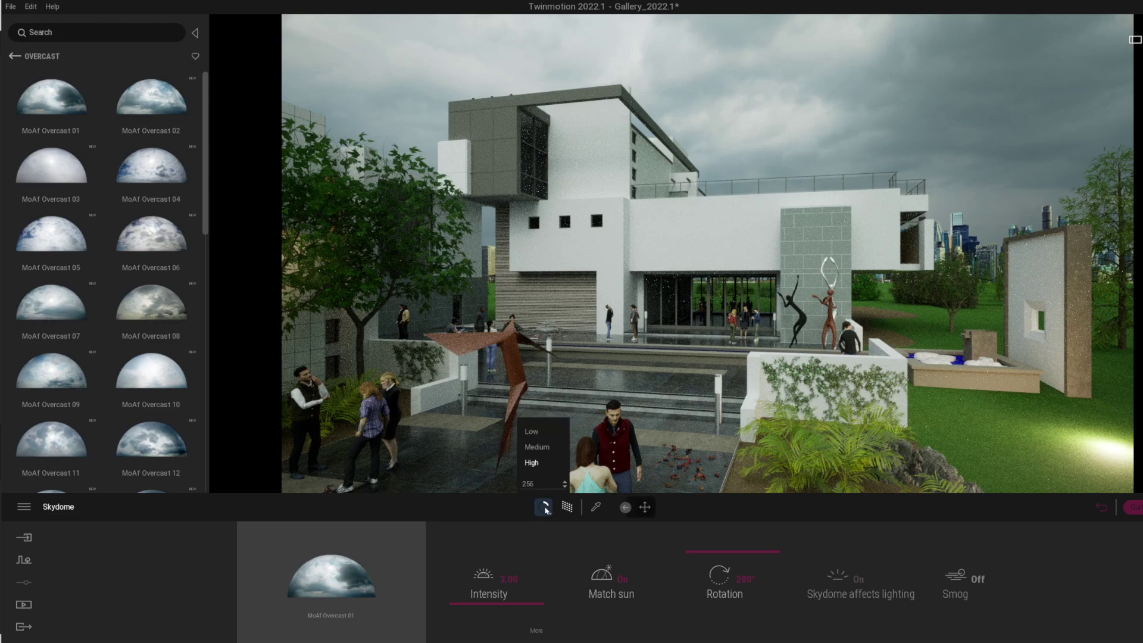
pyautogui.click(537, 447)
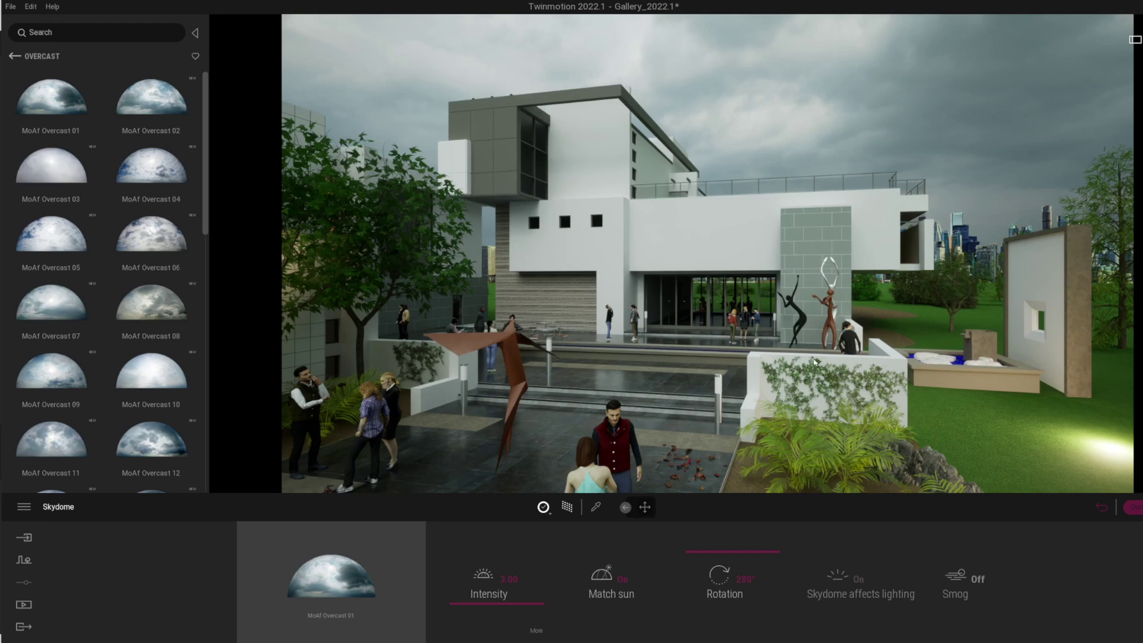
pyautogui.click(567, 508)
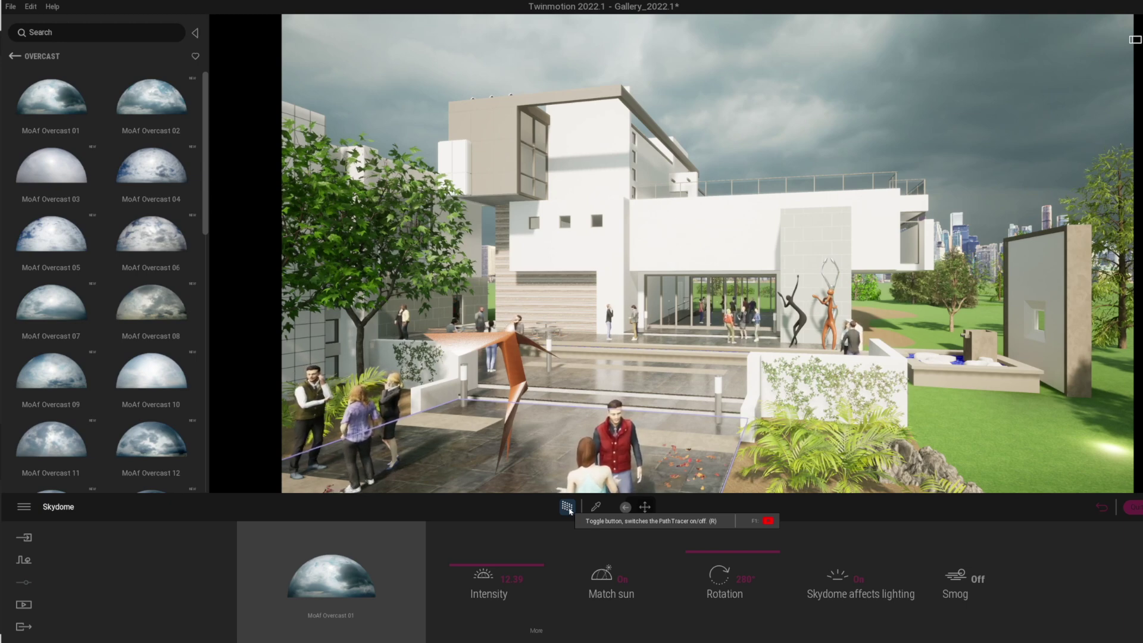
pyautogui.moveTo(52, 172)
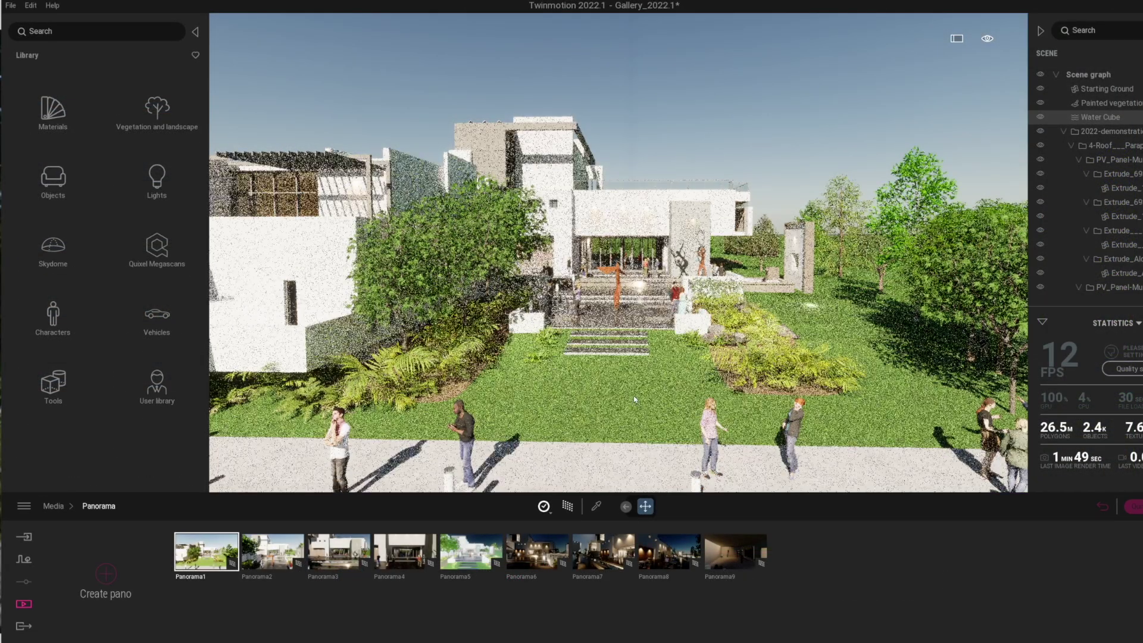
# Step: Frame an elevated view over the courtyard, capture it as Panorama10, and resume path tracing
pyautogui.click(567, 506)
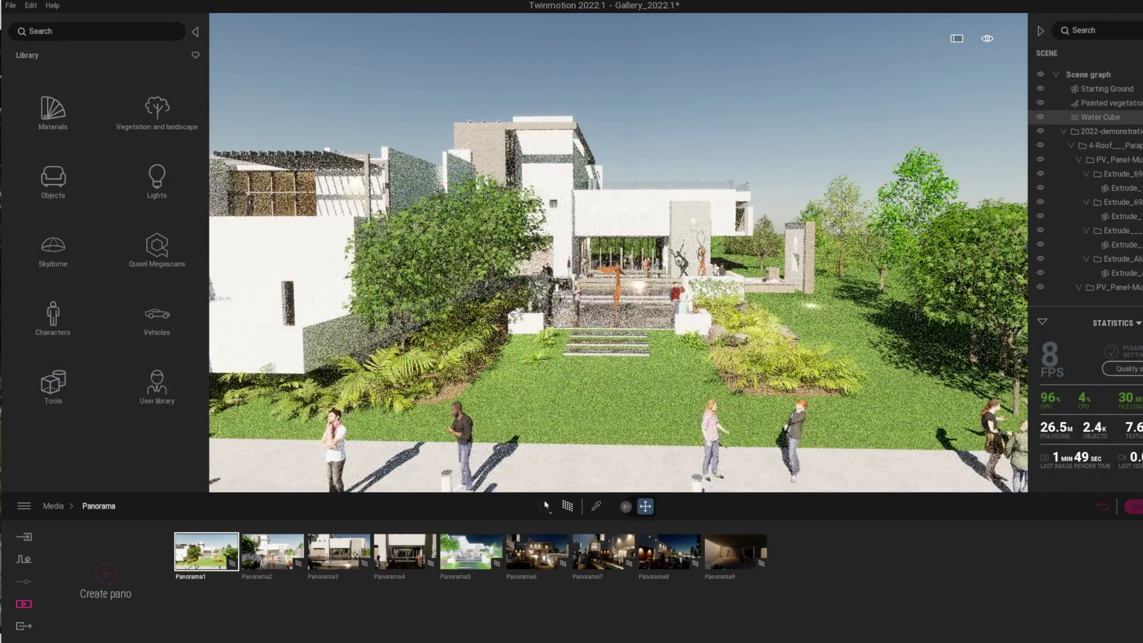
pyautogui.scroll(5, 728, 399)
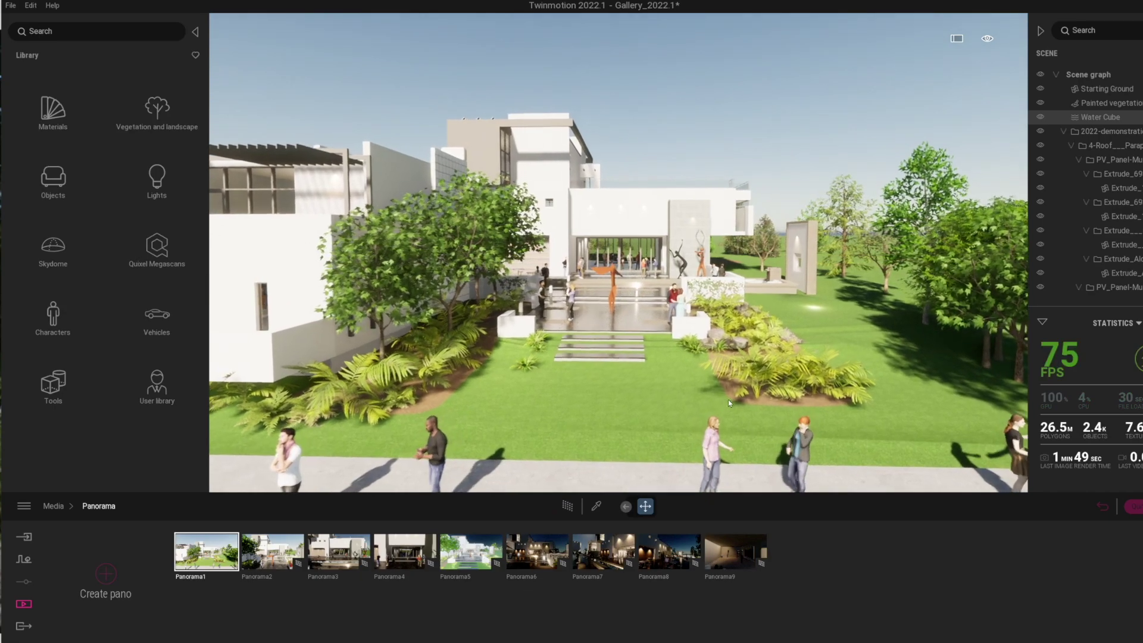
pyautogui.moveTo(787, 356); pyautogui.dragTo(526, 338)
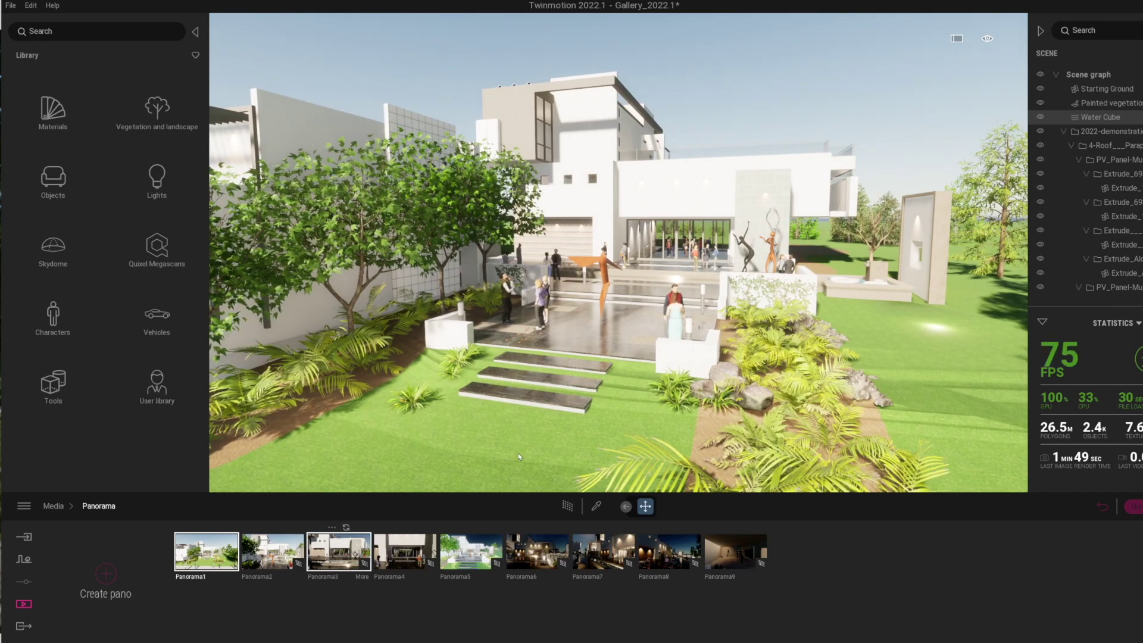
pyautogui.scroll(4, 740, 236)
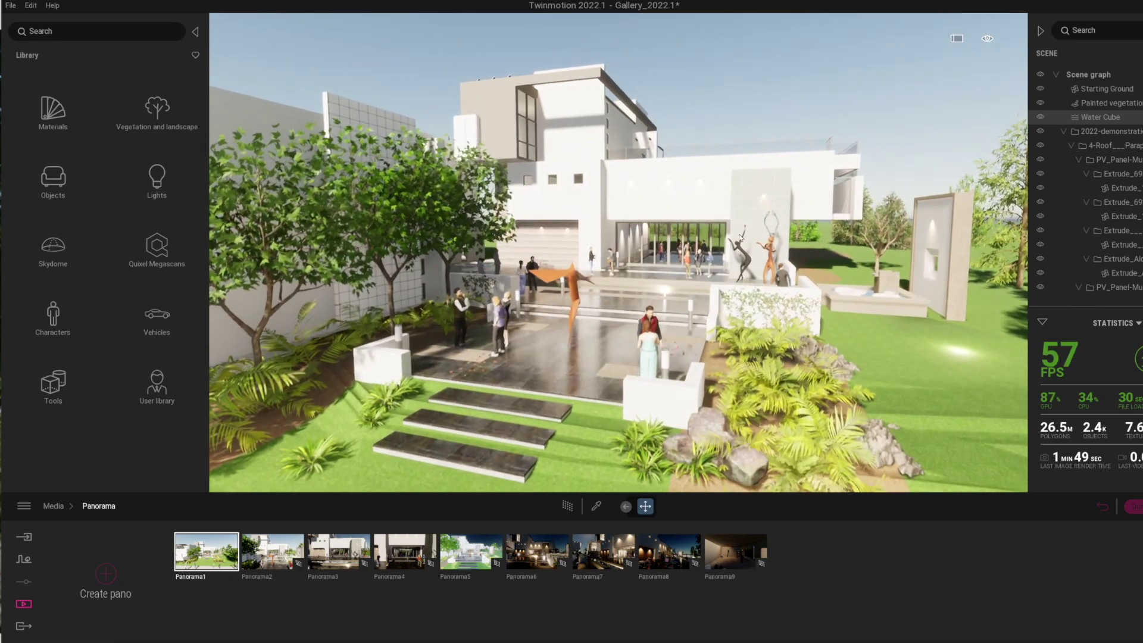
pyautogui.moveTo(740, 237); pyautogui.dragTo(552, 418)
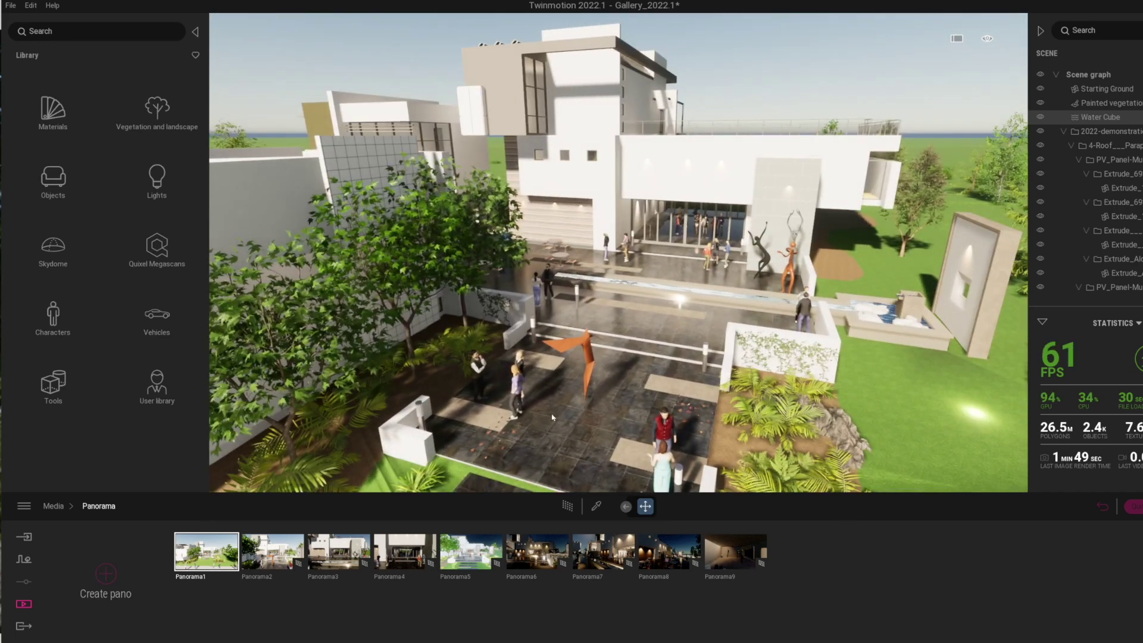
pyautogui.click(106, 574)
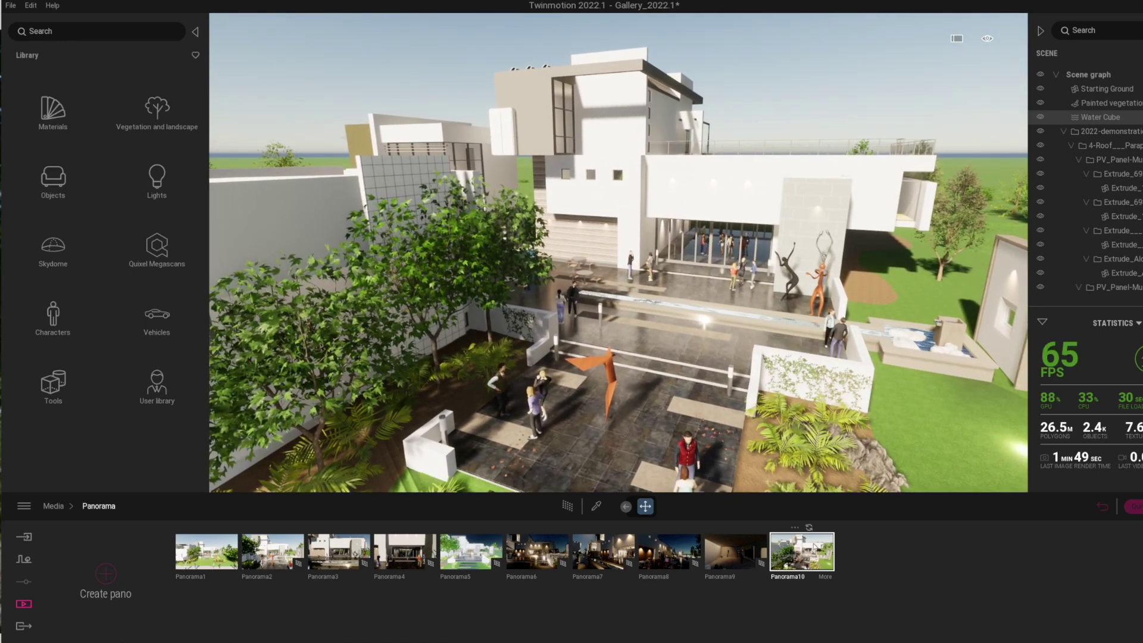
pyautogui.click(567, 506)
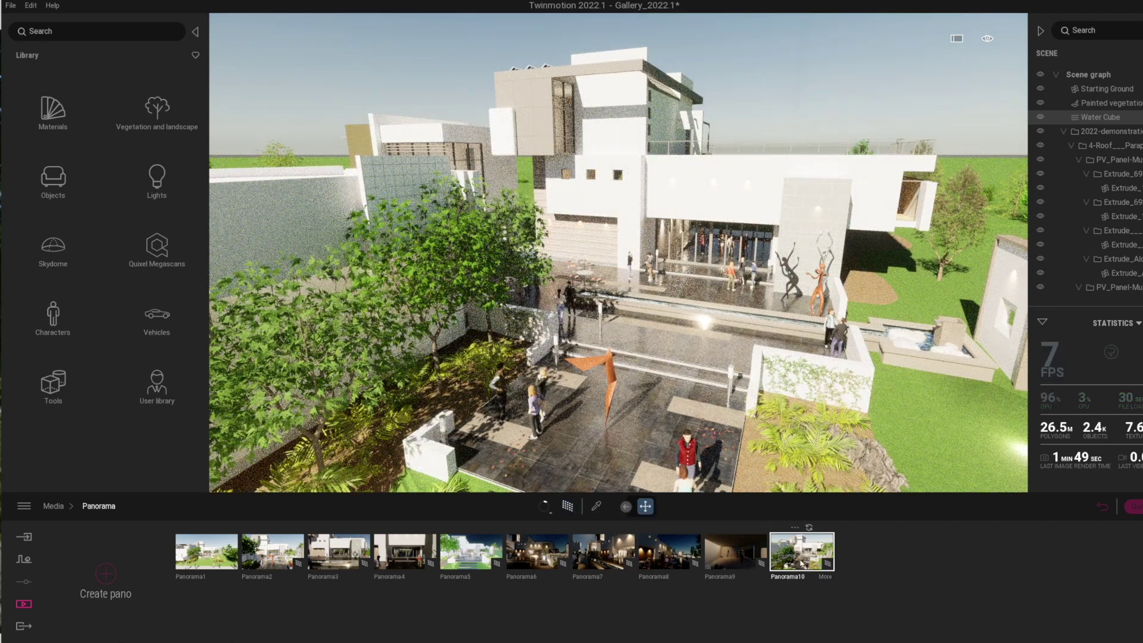
# Step: Put Panorama10 at the front of Panorama set3, ahead of Panorama1–4 and 6–9
pyautogui.click(53, 506)
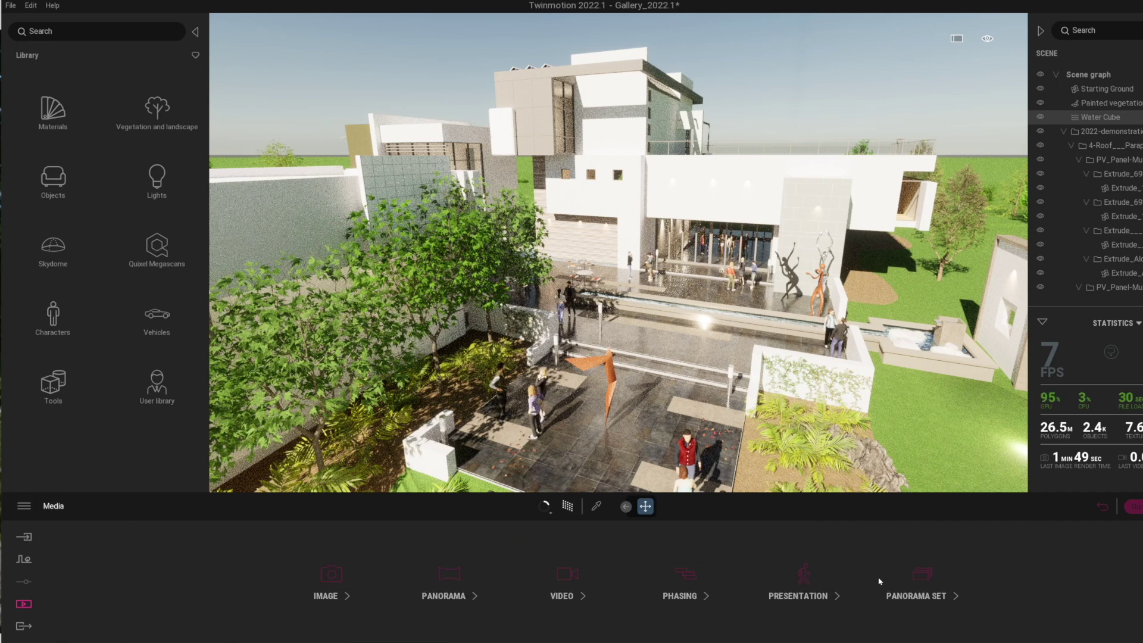
pyautogui.click(924, 575)
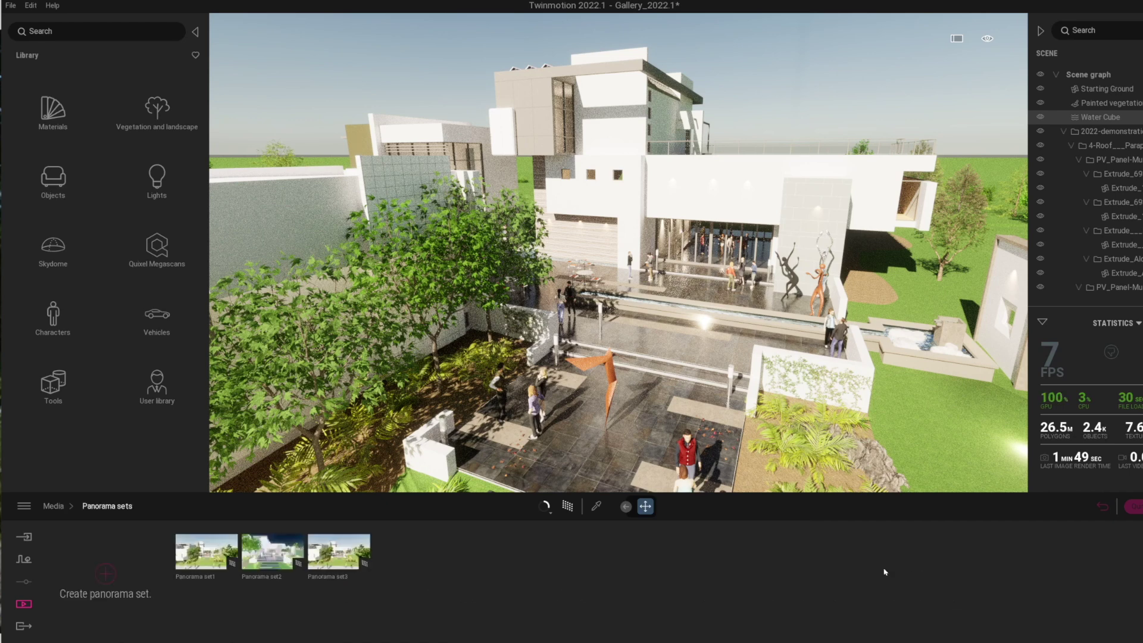
pyautogui.click(339, 551)
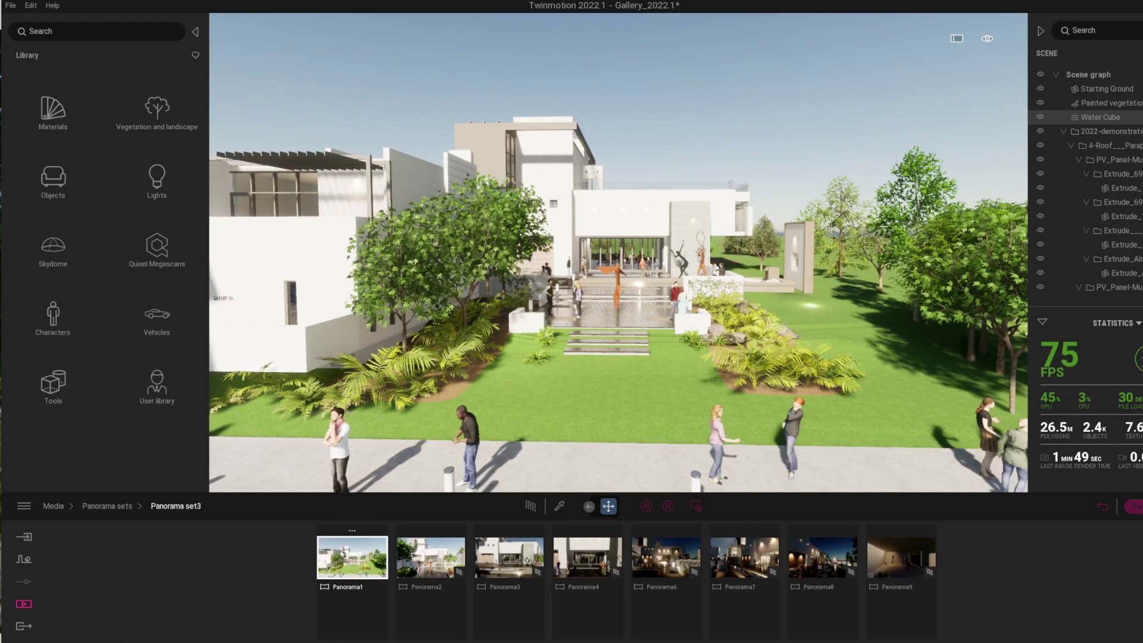
pyautogui.click(696, 506)
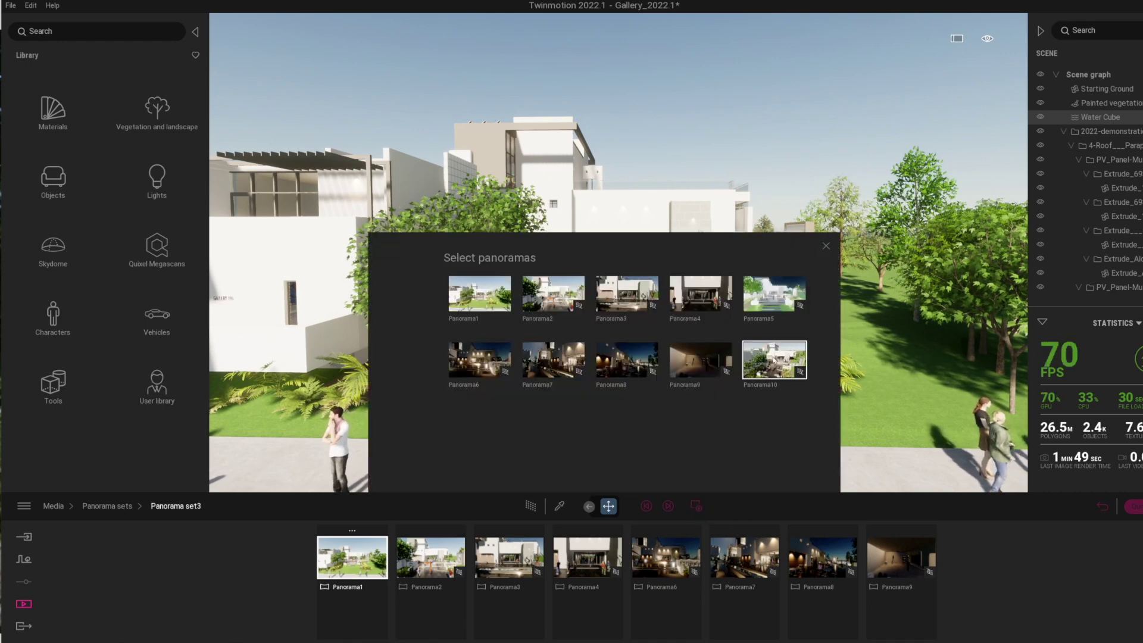
pyautogui.moveTo(774, 360); pyautogui.dragTo(305, 565)
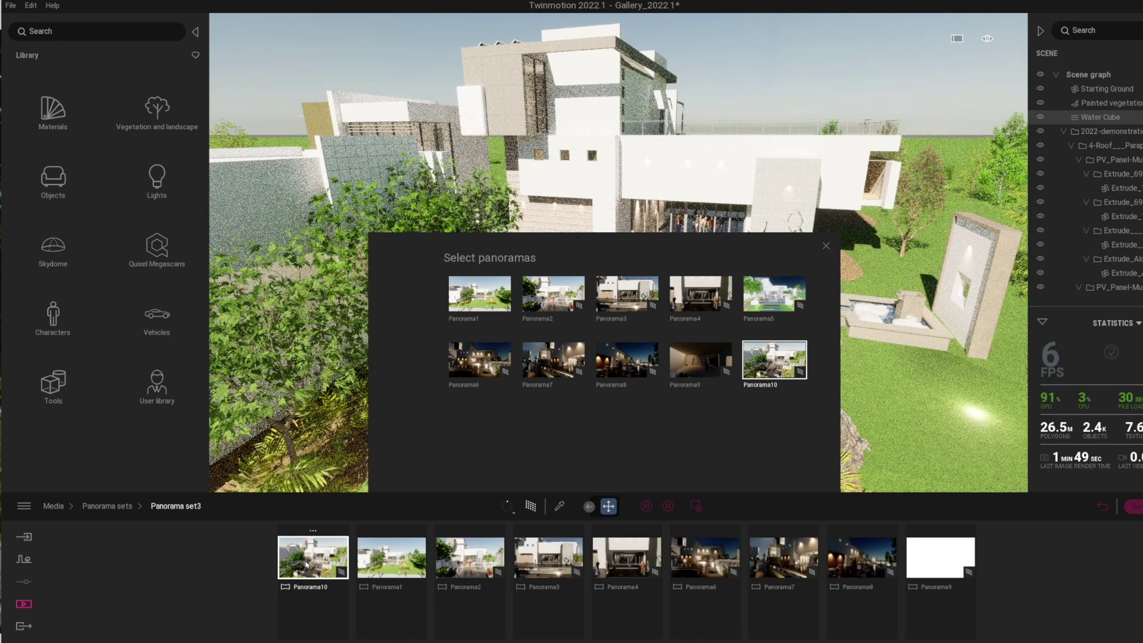
pyautogui.moveTo(411, 558); pyautogui.dragTo(427, 557)
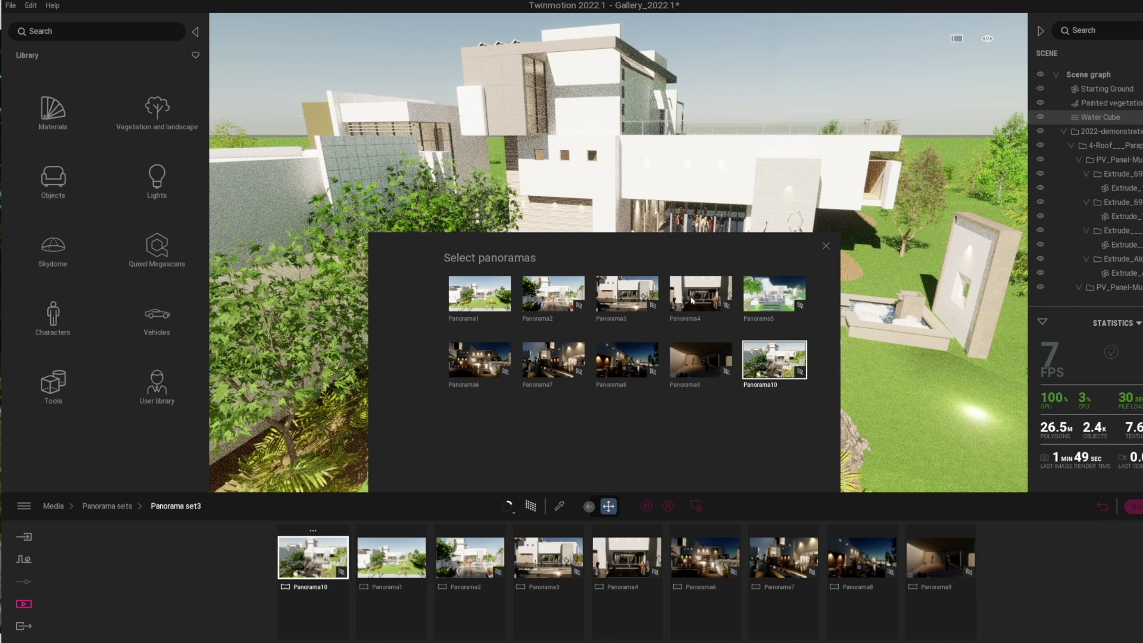
pyautogui.click(825, 247)
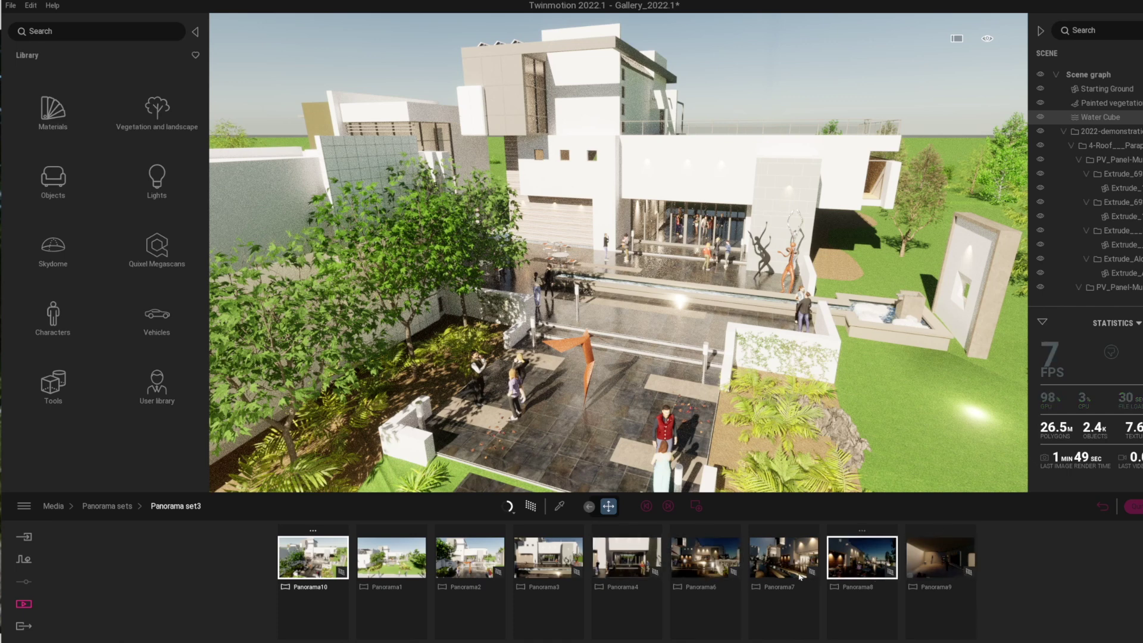
# Step: Export Panorama set3 as a Cloud panorama set and confirm the successful upload
pyautogui.click(23, 626)
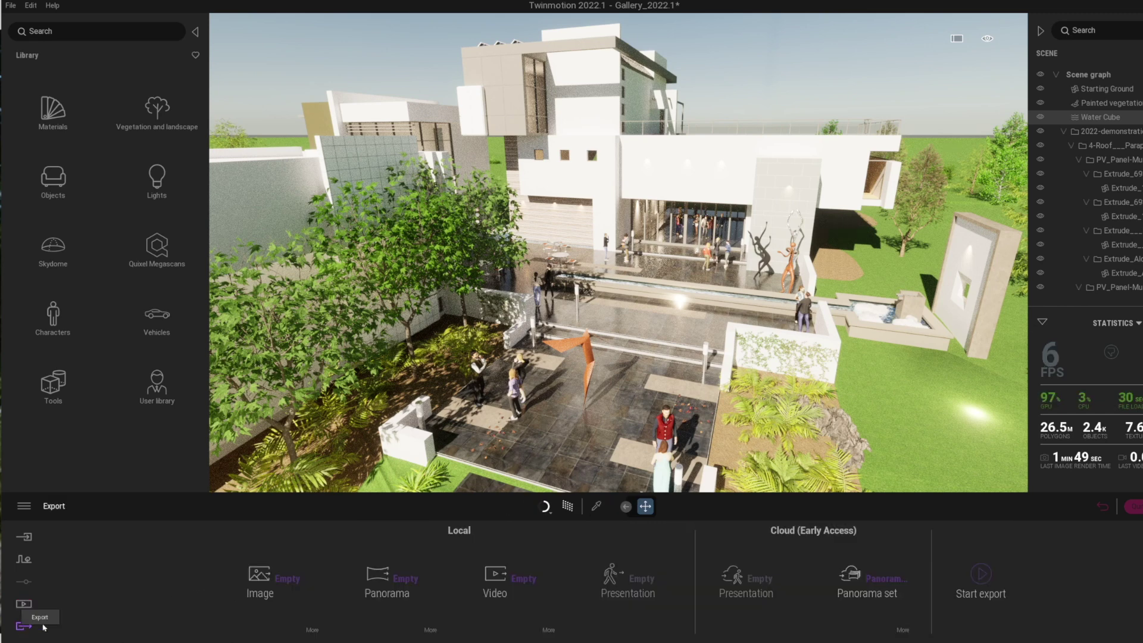
pyautogui.click(875, 580)
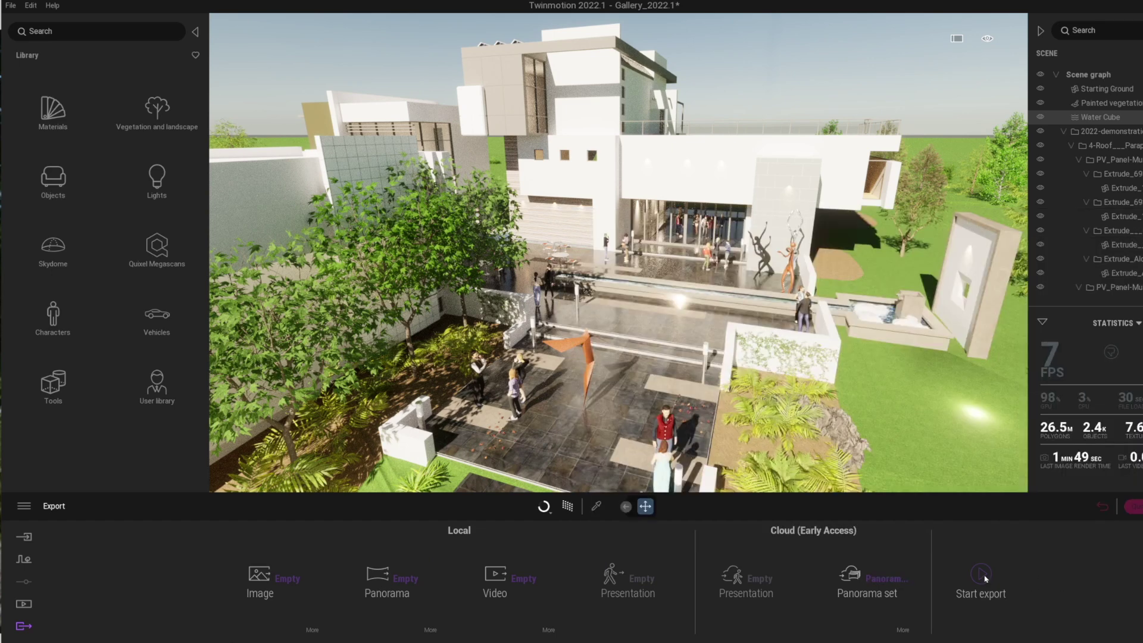
pyautogui.click(977, 586)
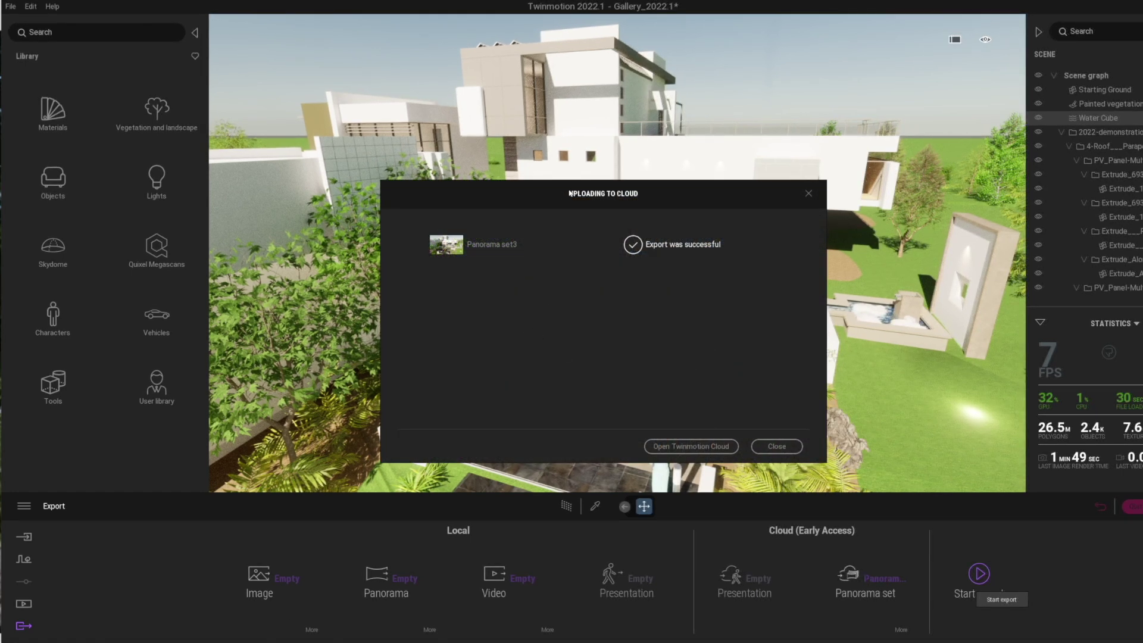
pyautogui.moveTo(550, 197); pyautogui.dragTo(544, 131)
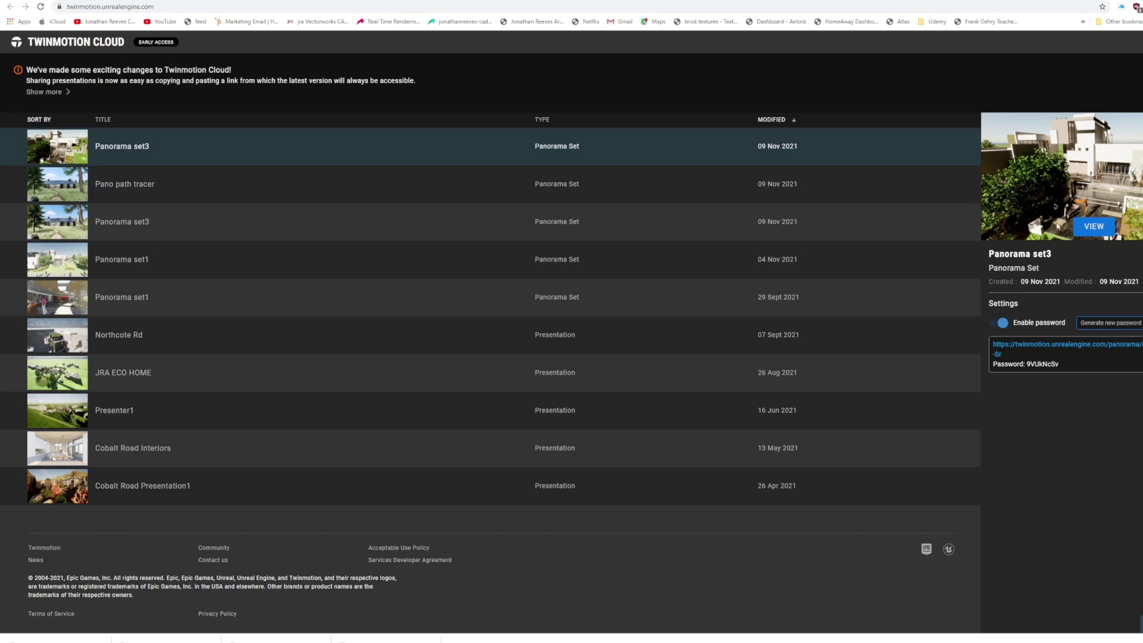
# Step: Select Panorama set3's share link in Twinmotion Cloud and view it online
pyautogui.click(1043, 357)
pyautogui.click(1097, 227)
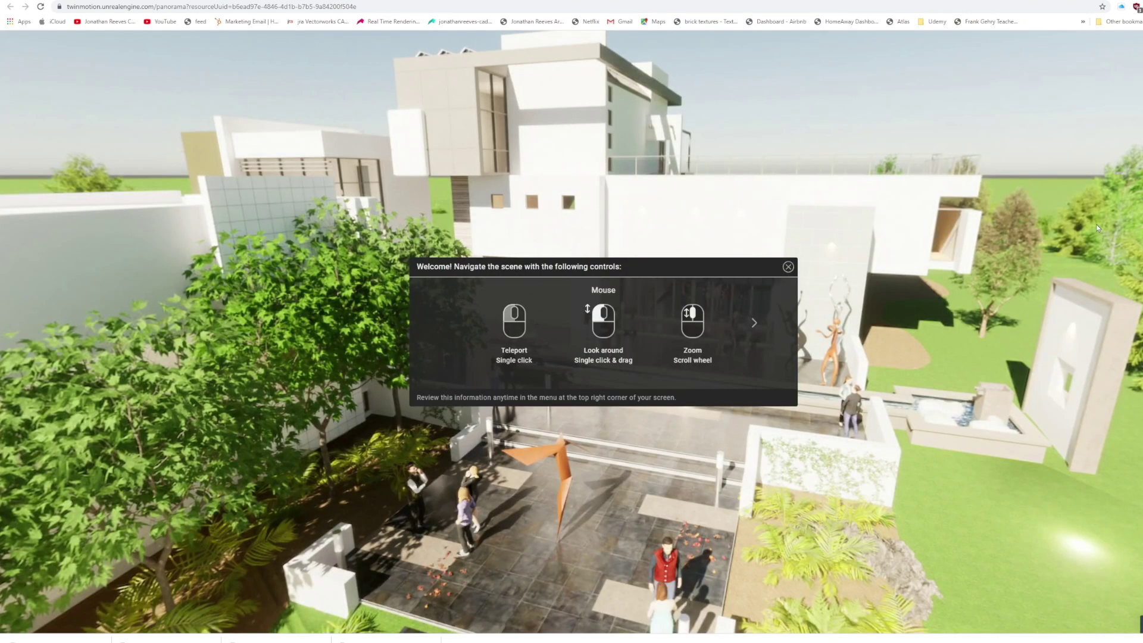
# Step: Move to a ground-level panorama beside the reflecting pool, facing the gallery's glass entrance
pyautogui.click(788, 267)
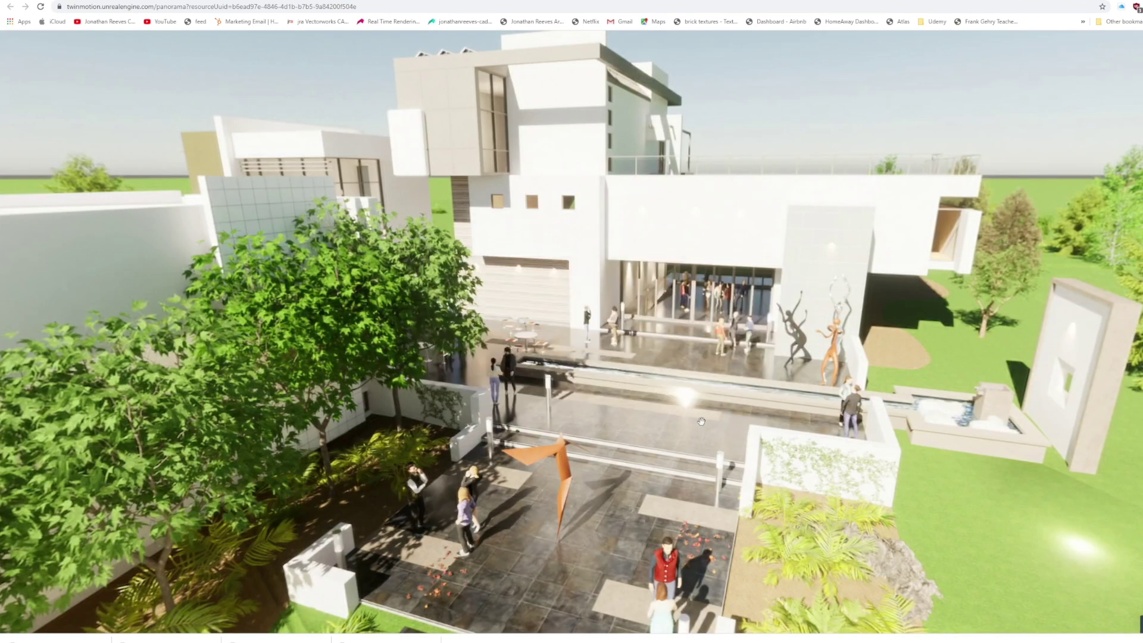
pyautogui.click(699, 423)
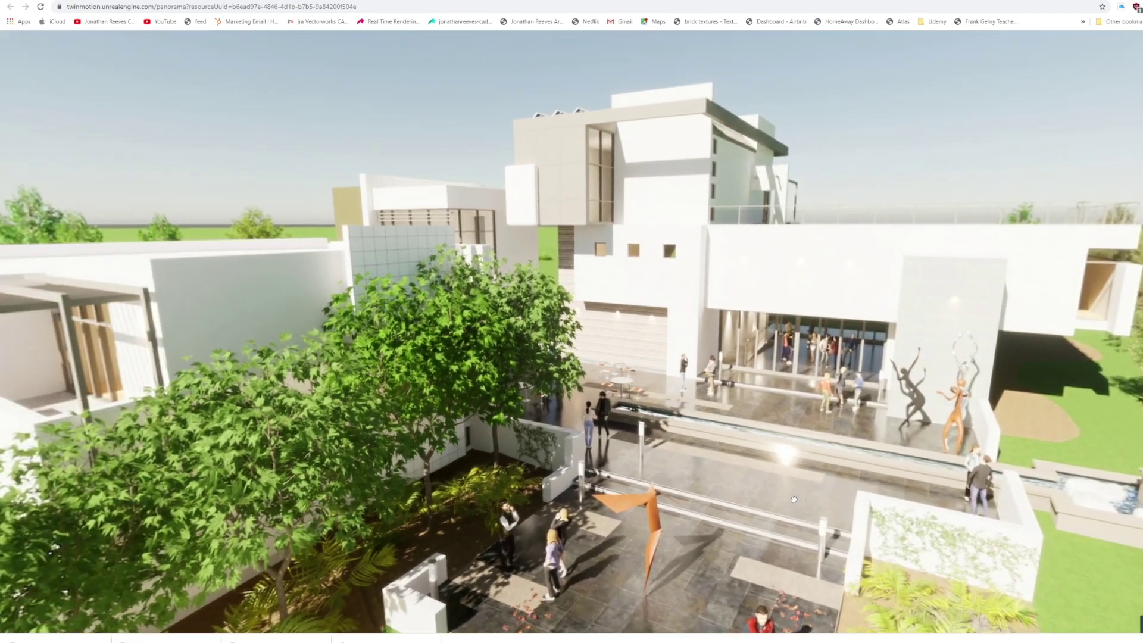
pyautogui.moveTo(794, 499); pyautogui.dragTo(256, 355)
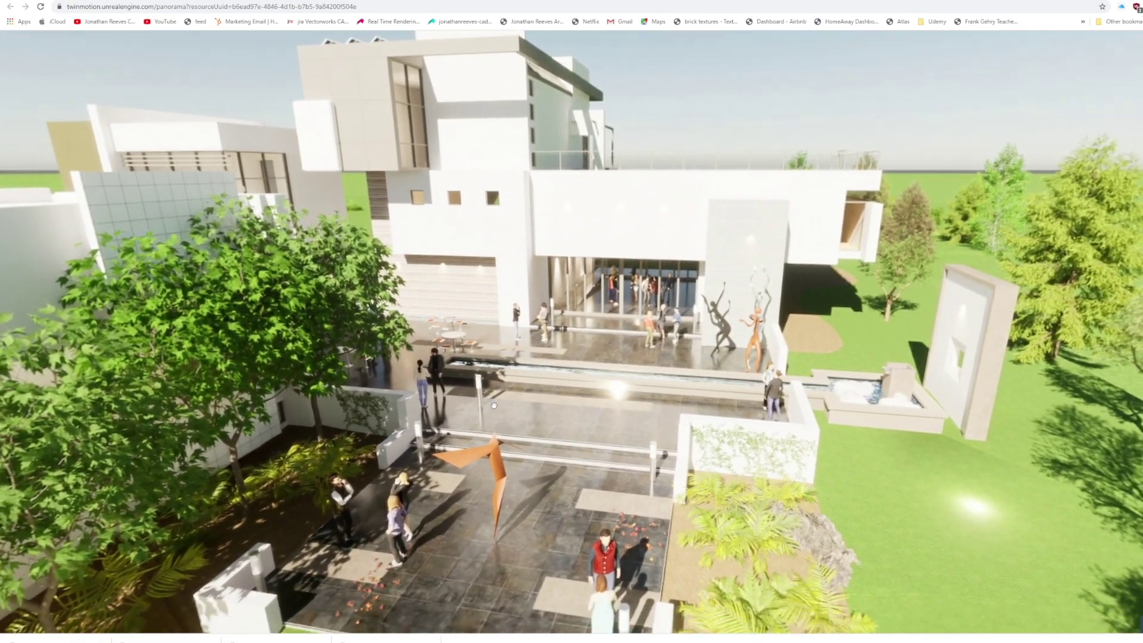
pyautogui.moveTo(452, 387); pyautogui.dragTo(658, 418)
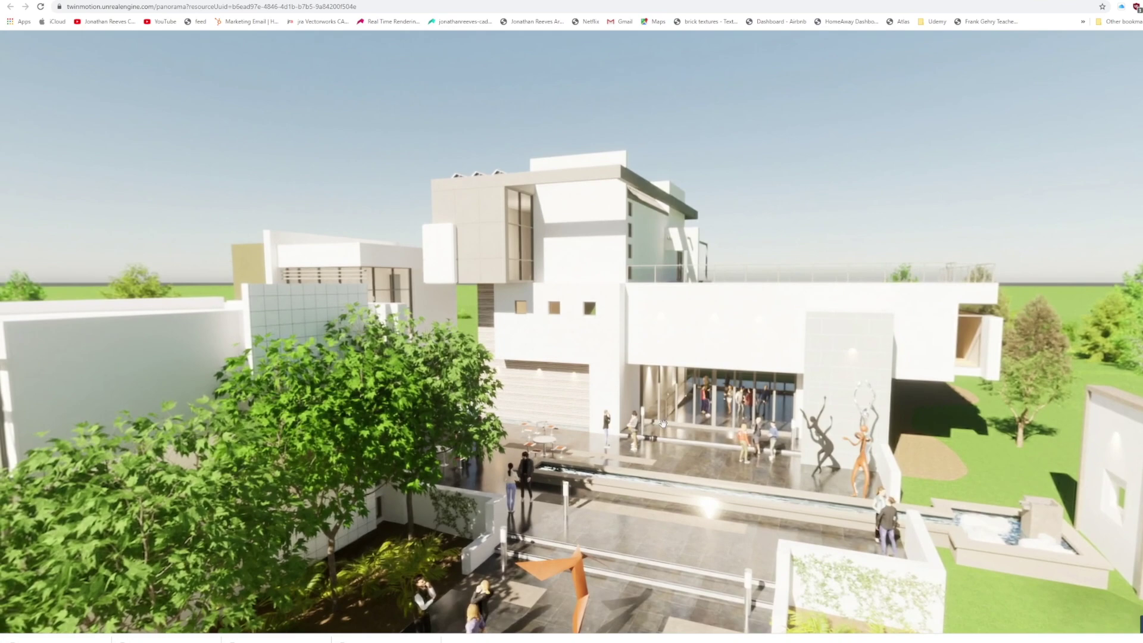
pyautogui.click(687, 458)
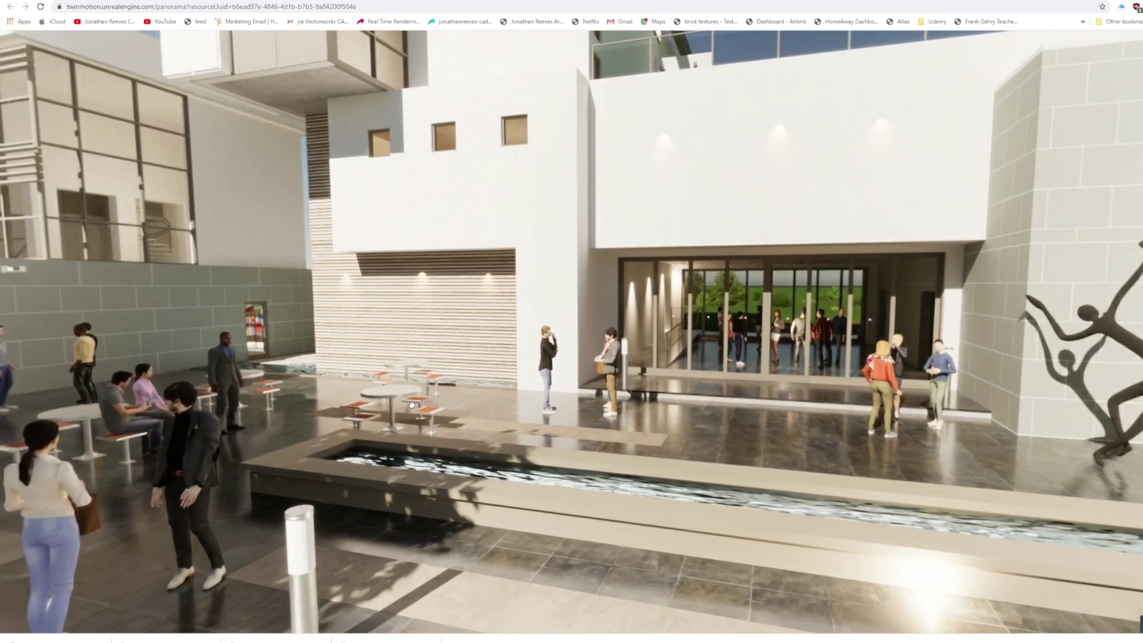
pyautogui.moveTo(412, 405)
pyautogui.mouseDown()
pyautogui.moveTo(571, 458)
pyautogui.moveTo(285, 455)
pyautogui.mouseUp()
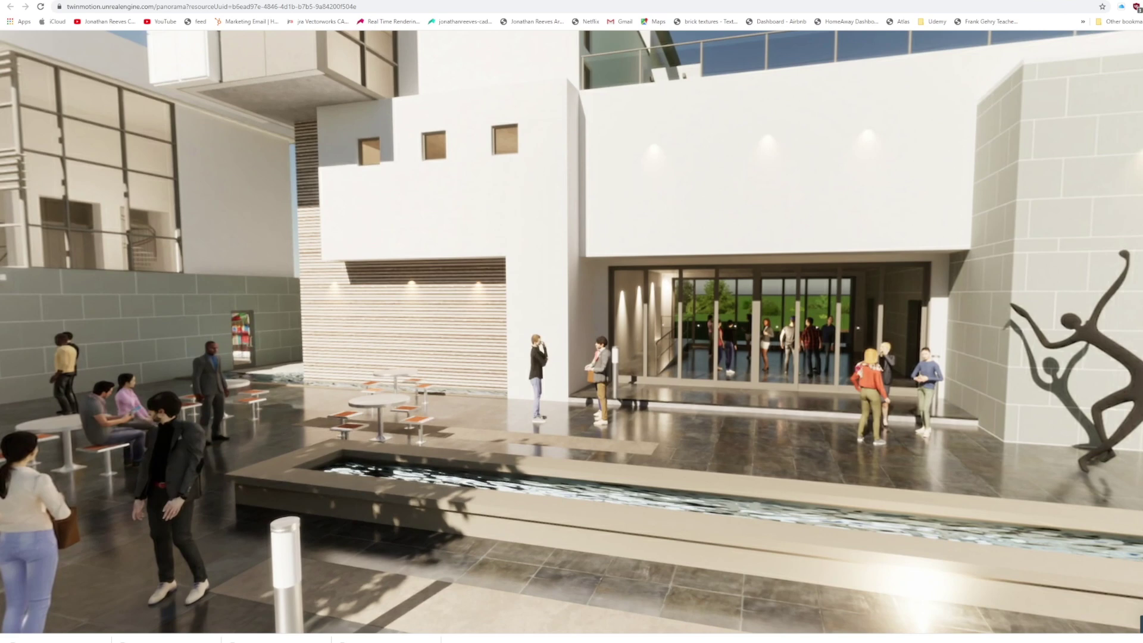